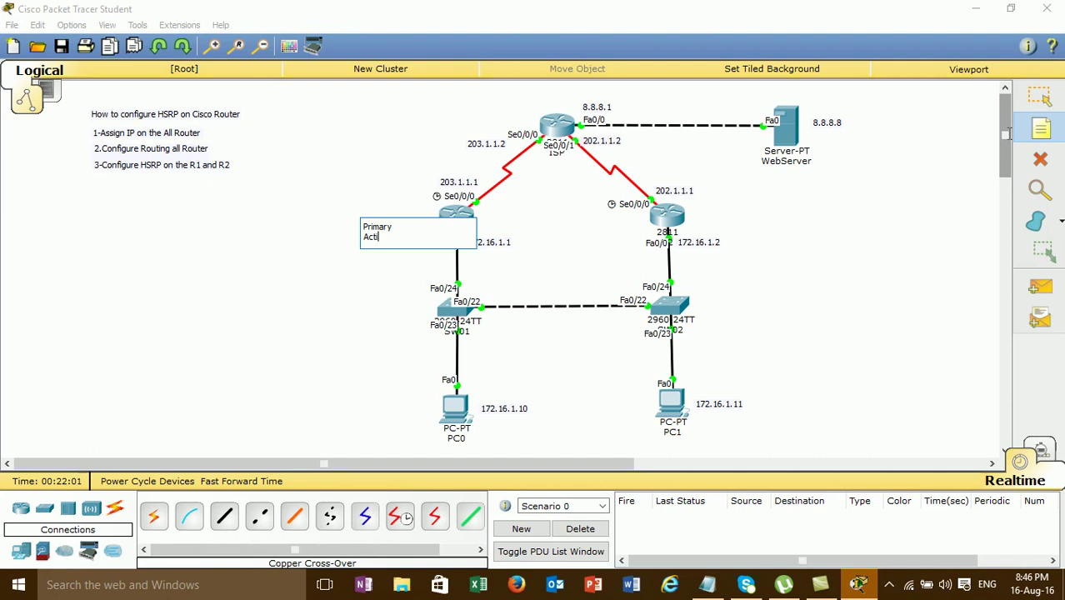
Position the Primary Active note beside router R1 and place a note reading "priority 150" directly beneath it.
{"action": "left_click", "coordinate": [1039, 97]}
{"action": "left_click_drag", "start_coordinate": [368, 234], "coordinate": [385, 224]}
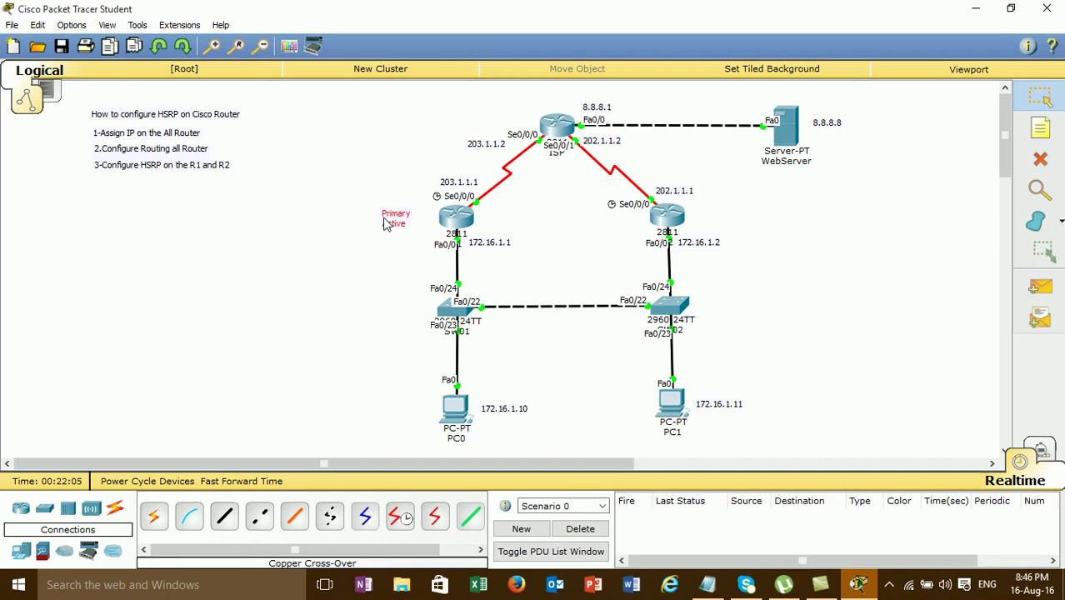
{"action": "left_click", "coordinate": [1048, 129]}
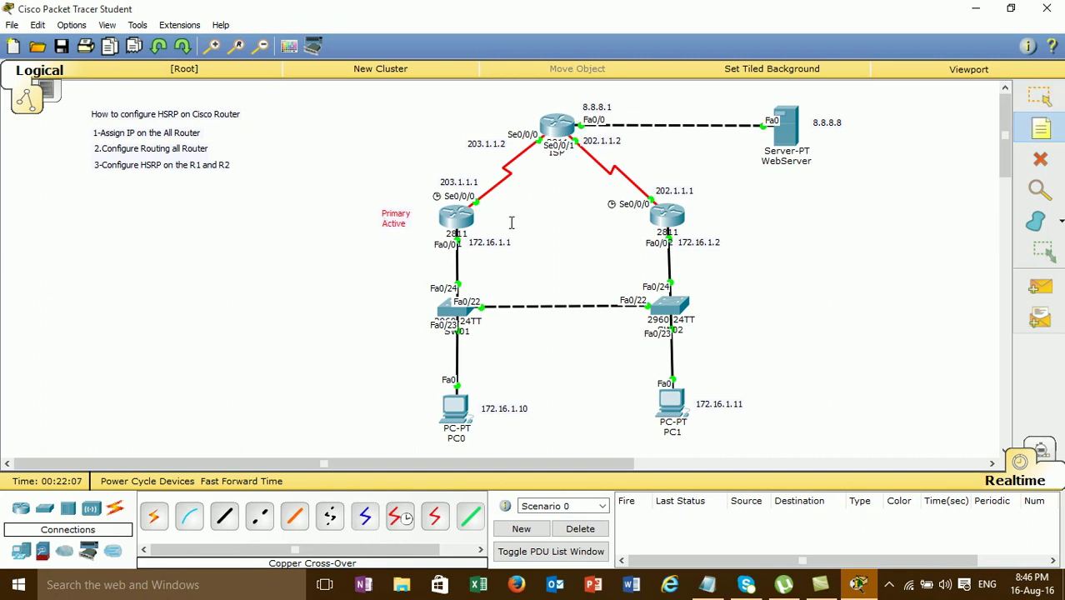
{"action": "left_click", "coordinate": [353, 243]}
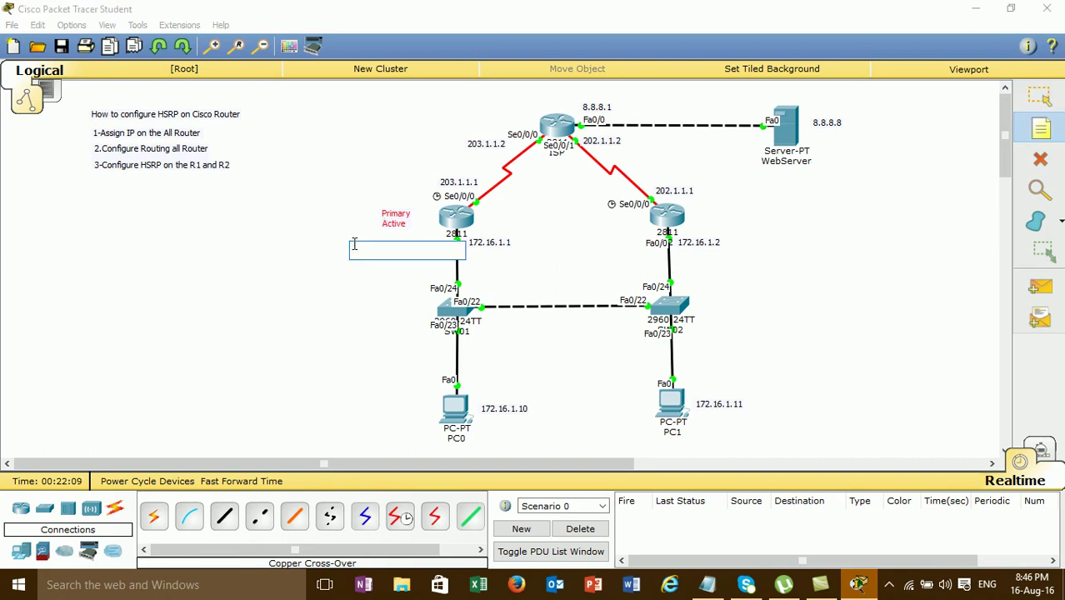
{"action": "type", "text": "priority 150"}
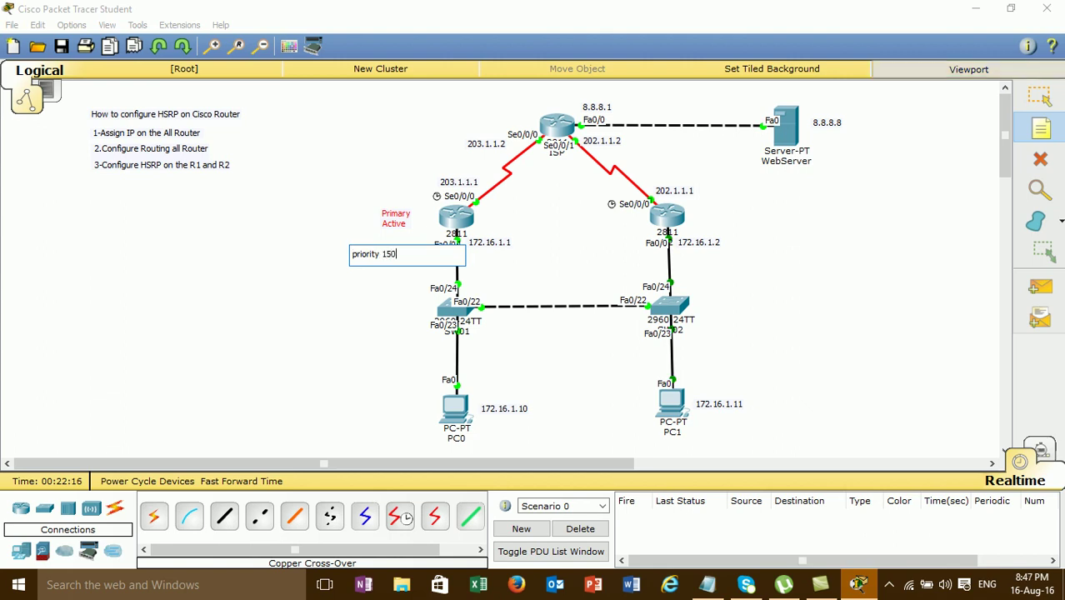
{"action": "left_click", "coordinate": [1040, 96]}
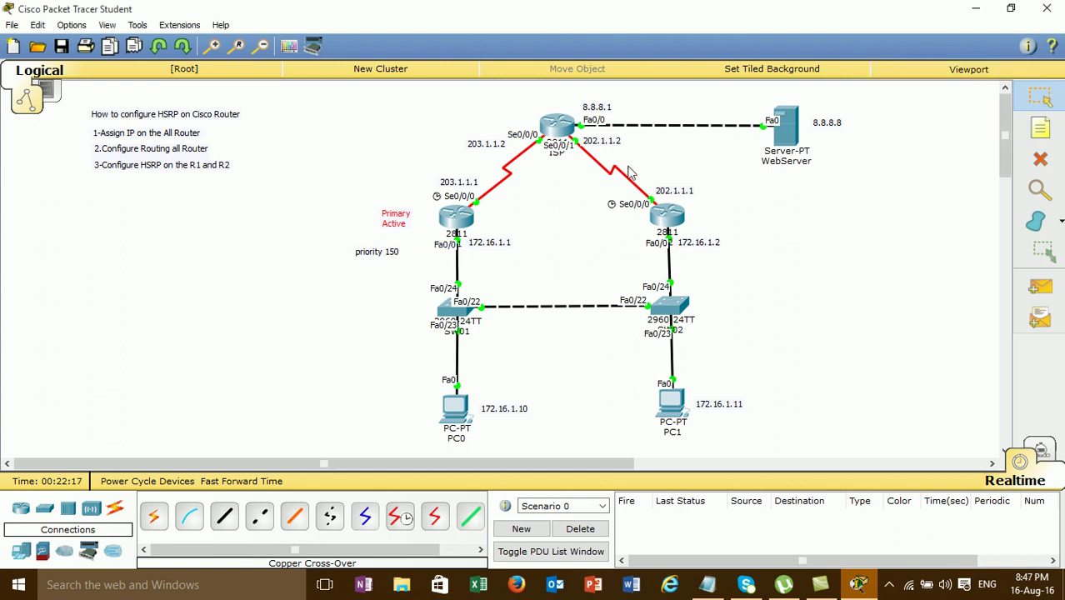
{"action": "left_click_drag", "start_coordinate": [364, 232], "coordinate": [377, 251]}
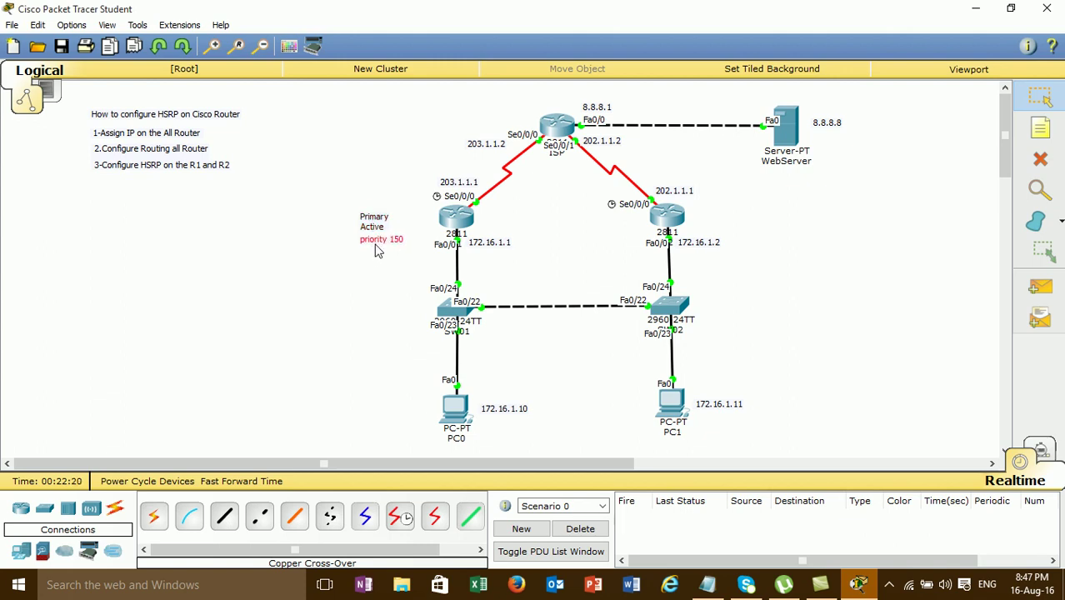
Add a note reading "Secondary or Backup Router" beside the 2811 router with address 172.16.1.2.
{"action": "left_click", "coordinate": [1046, 129]}
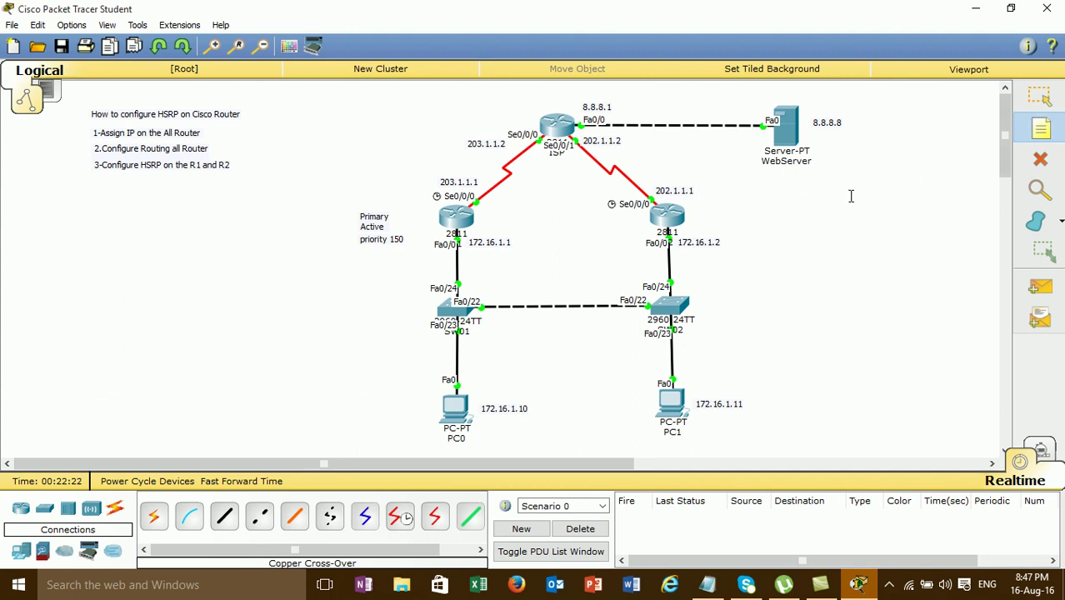
{"action": "left_click", "coordinate": [703, 211]}
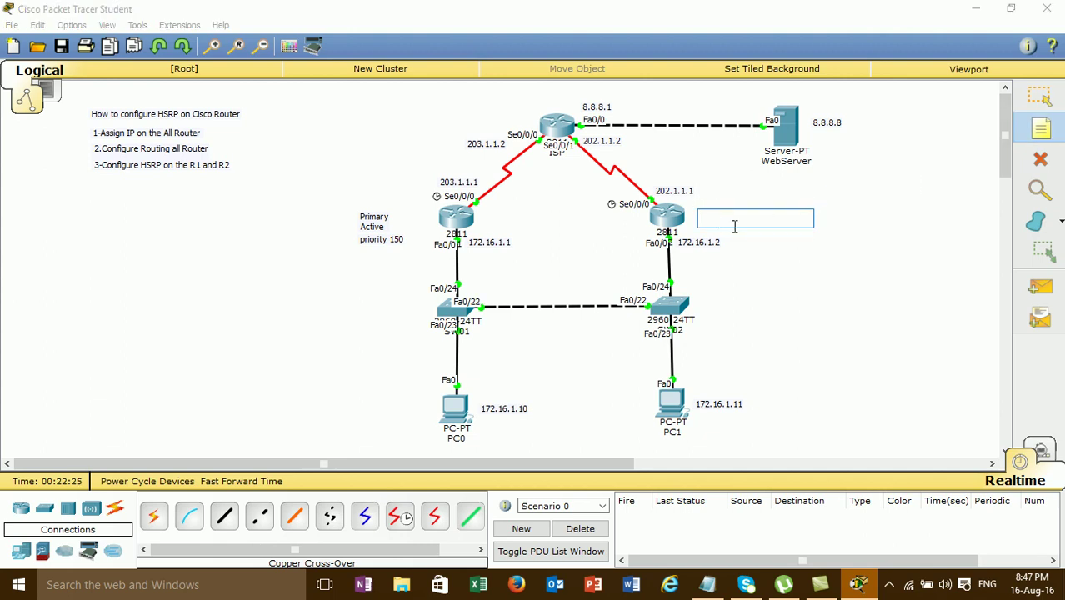
{"action": "type", "text": "Second"}
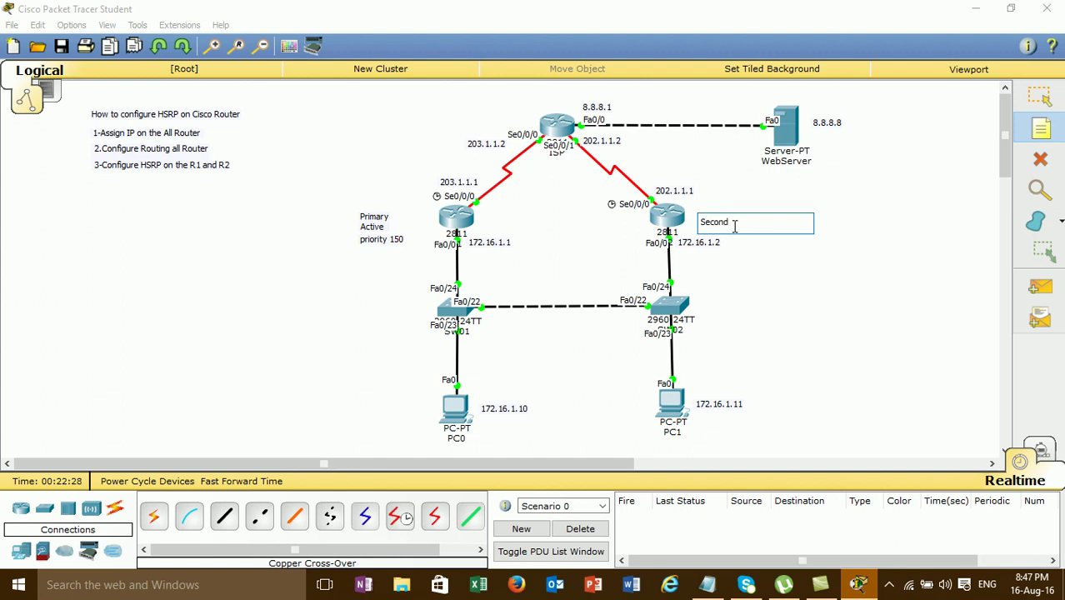
{"action": "type", "text": "ary and"}
{"action": "type", "text": "Ba"}
{"action": "type", "text": "ckup Router"}
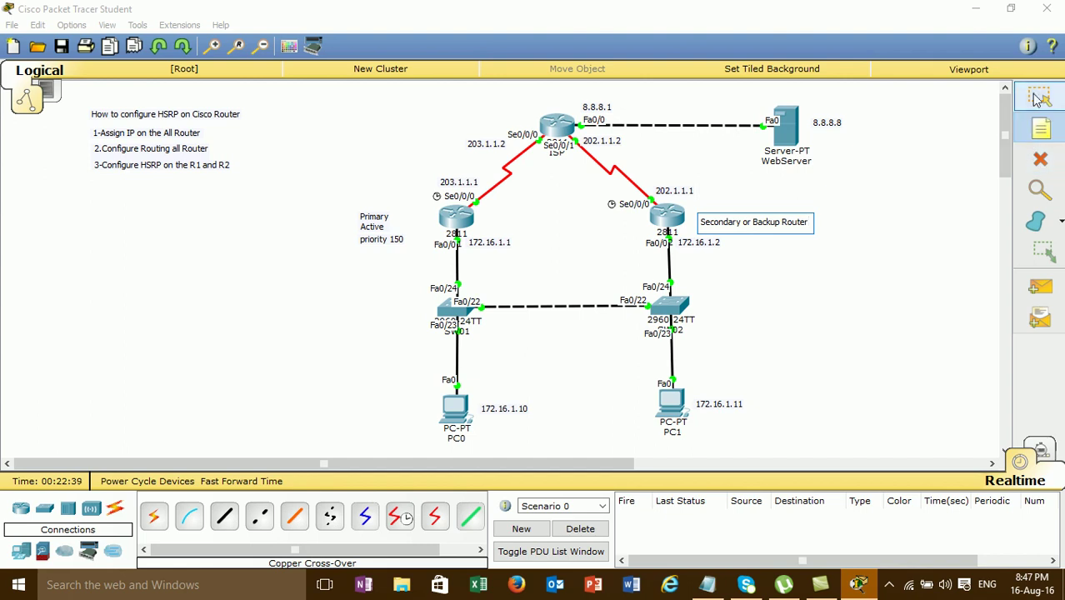
{"action": "left_click", "coordinate": [1037, 98]}
{"action": "left_click_drag", "start_coordinate": [737, 226], "coordinate": [738, 216]}
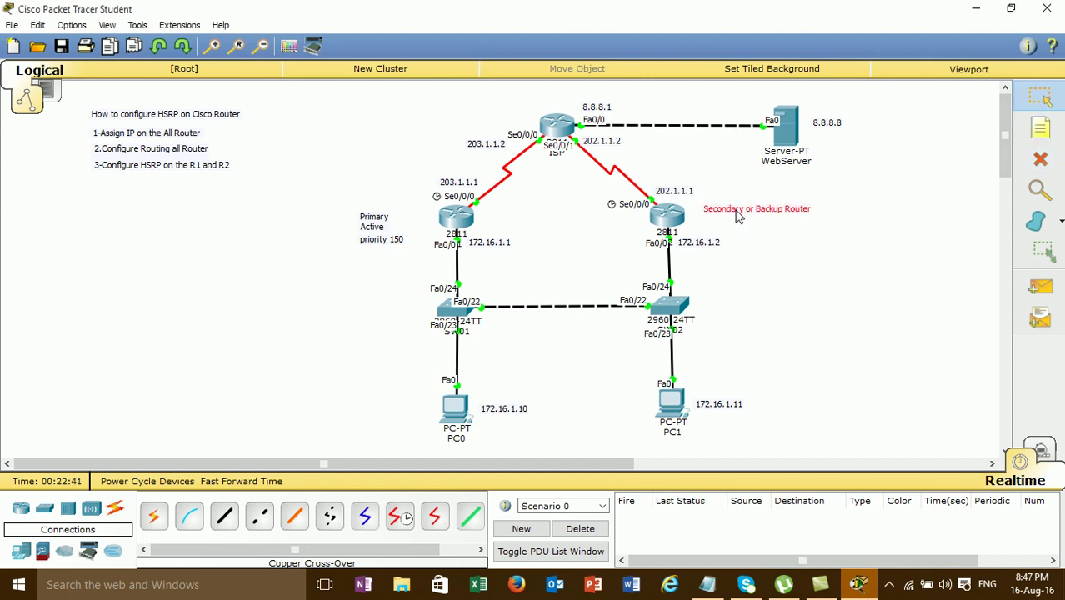
Add a note reading "Standby" and align it directly under the Secondary or Backup Router note.
{"action": "left_click", "coordinate": [1040, 127]}
{"action": "left_click", "coordinate": [737, 221]}
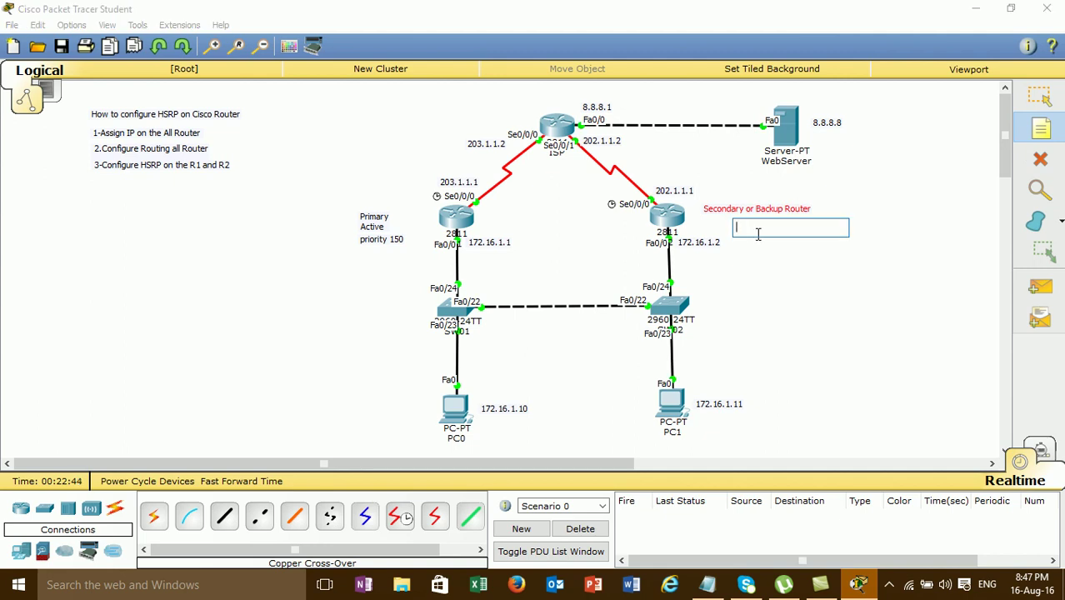
{"action": "type", "text": "S"}
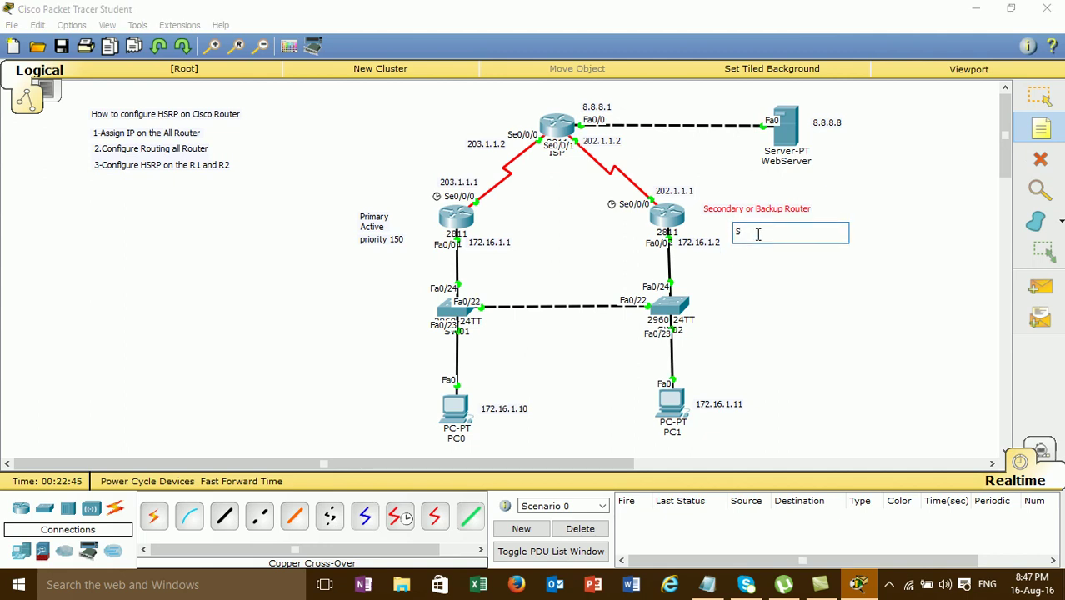
{"action": "type", "text": "tandby"}
{"action": "left_click", "coordinate": [1040, 96]}
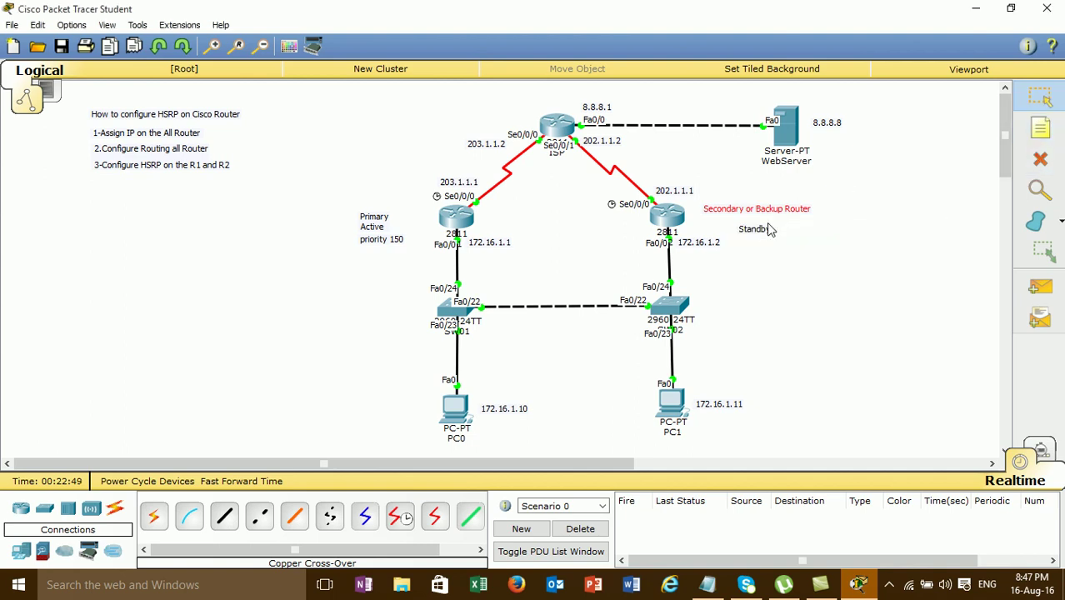
{"action": "left_click_drag", "start_coordinate": [765, 233], "coordinate": [729, 213]}
{"action": "left_click", "coordinate": [764, 227]}
Add a note reading "Priority 120" and align it under the Standby note.
{"action": "left_click", "coordinate": [1036, 129]}
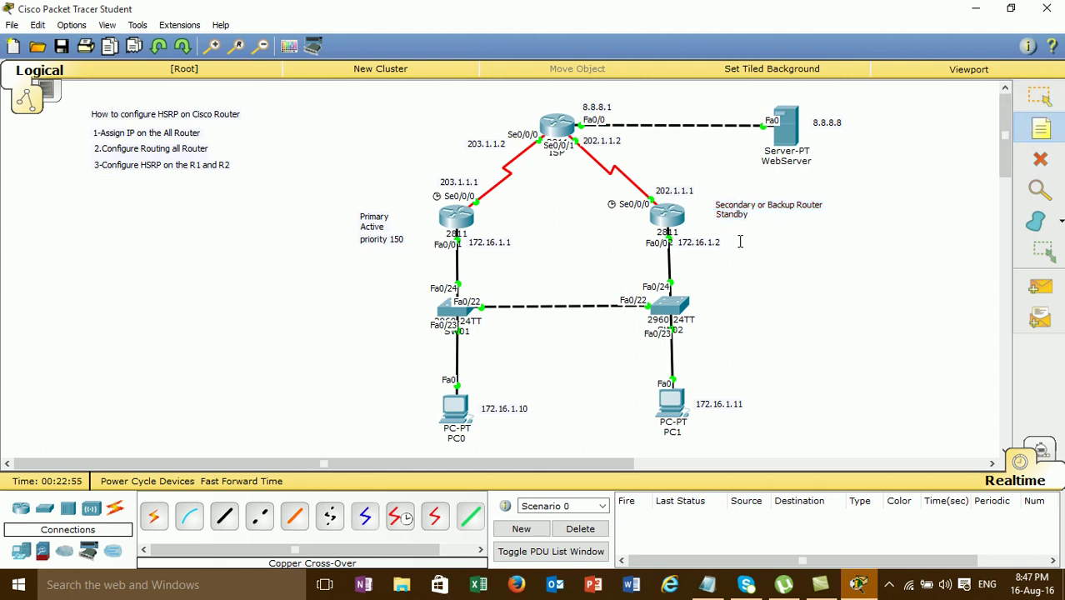
{"action": "left_click", "coordinate": [724, 234]}
{"action": "type", "text": "Pri"}
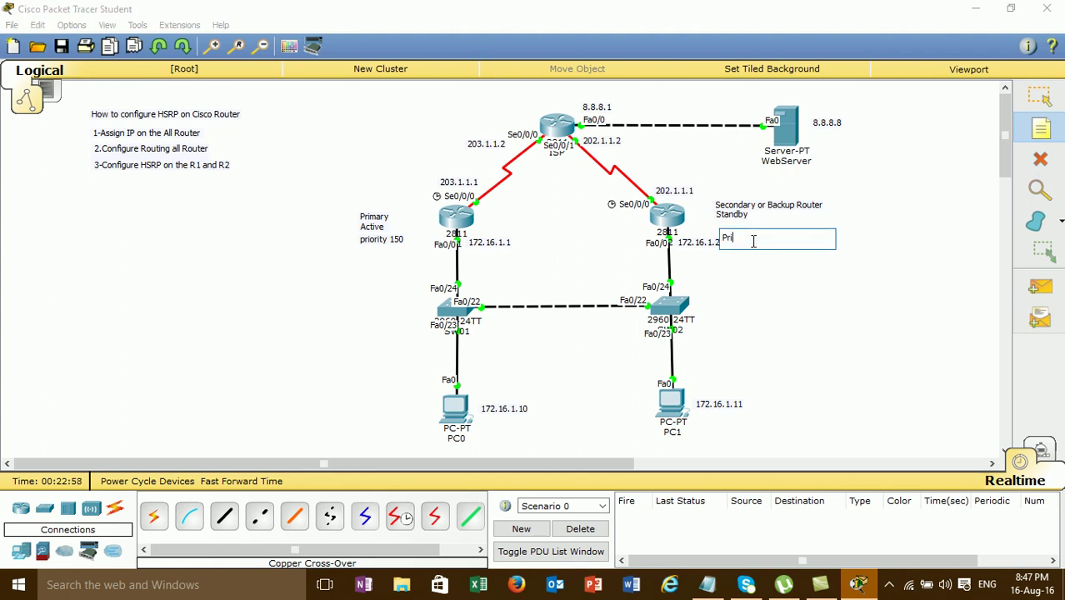
{"action": "type", "text": "ority 120"}
{"action": "key", "text": "Escape"}
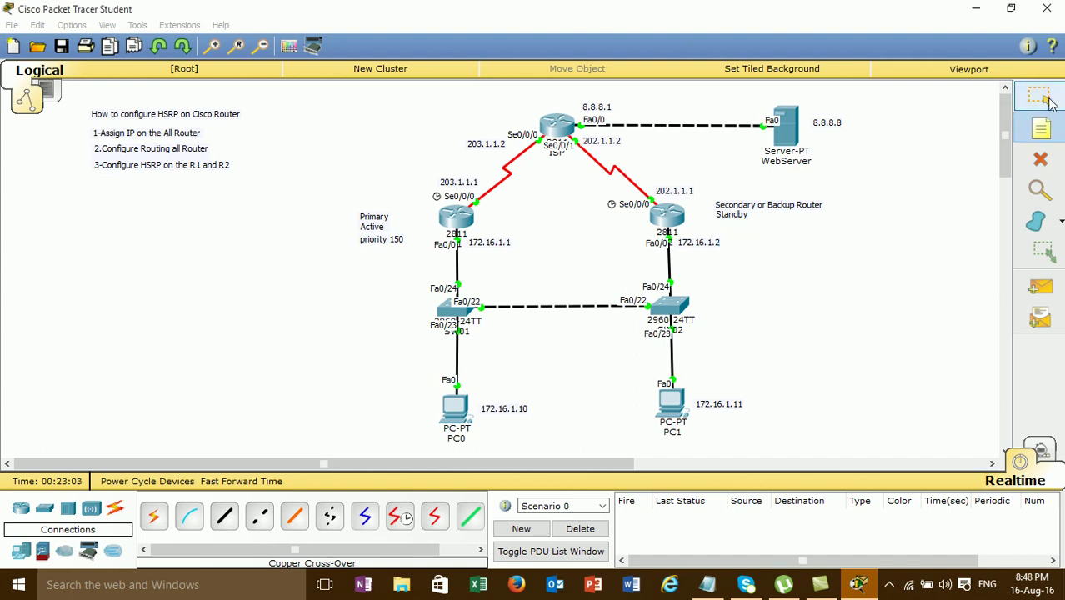
{"action": "left_click_drag", "start_coordinate": [760, 242], "coordinate": [751, 234]}
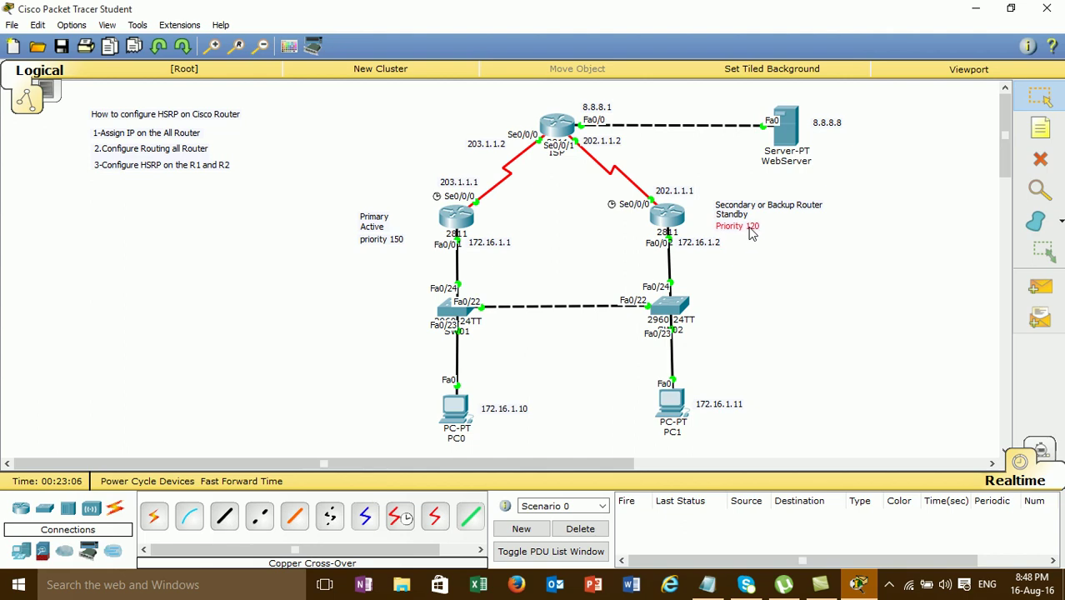
{"action": "left_click_drag", "start_coordinate": [317, 191], "coordinate": [401, 274]}
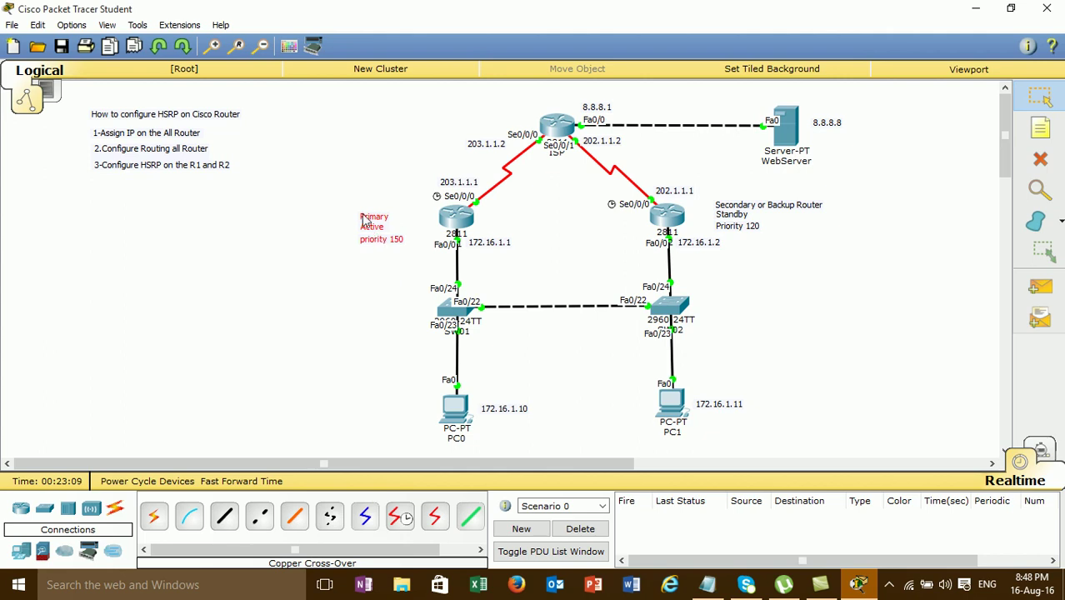
{"action": "left_click_drag", "start_coordinate": [345, 190], "coordinate": [399, 281]}
{"action": "left_click", "coordinate": [400, 287]}
{"action": "left_click_drag", "start_coordinate": [808, 260], "coordinate": [754, 207]}
{"action": "left_click_drag", "start_coordinate": [777, 248], "coordinate": [742, 185]}
{"action": "left_click", "coordinate": [775, 268]}
{"action": "left_click_drag", "start_coordinate": [318, 176], "coordinate": [403, 307]}
{"action": "left_click", "coordinate": [402, 301]}
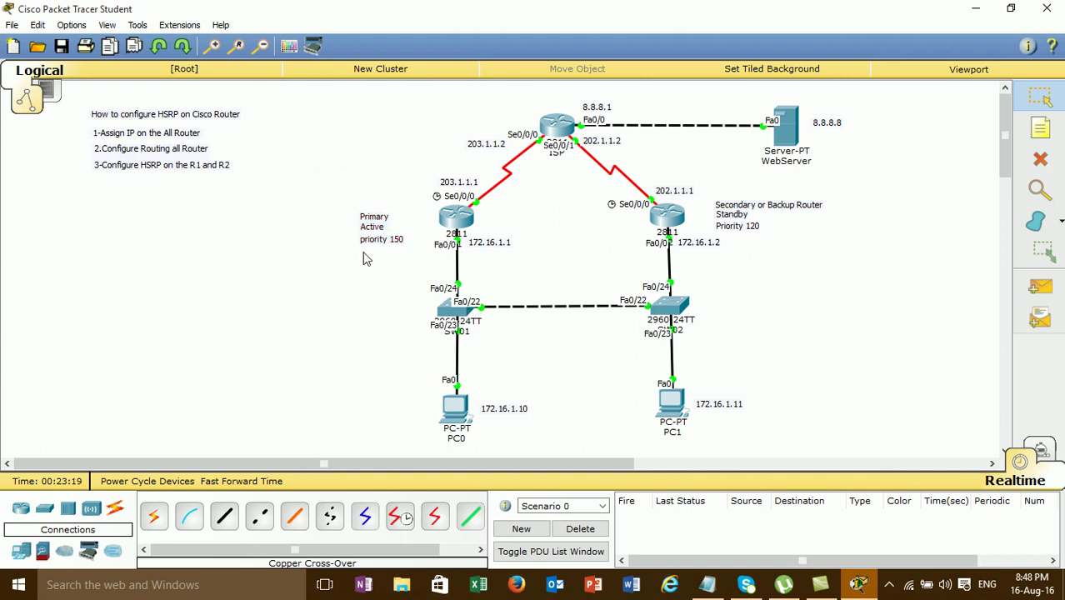
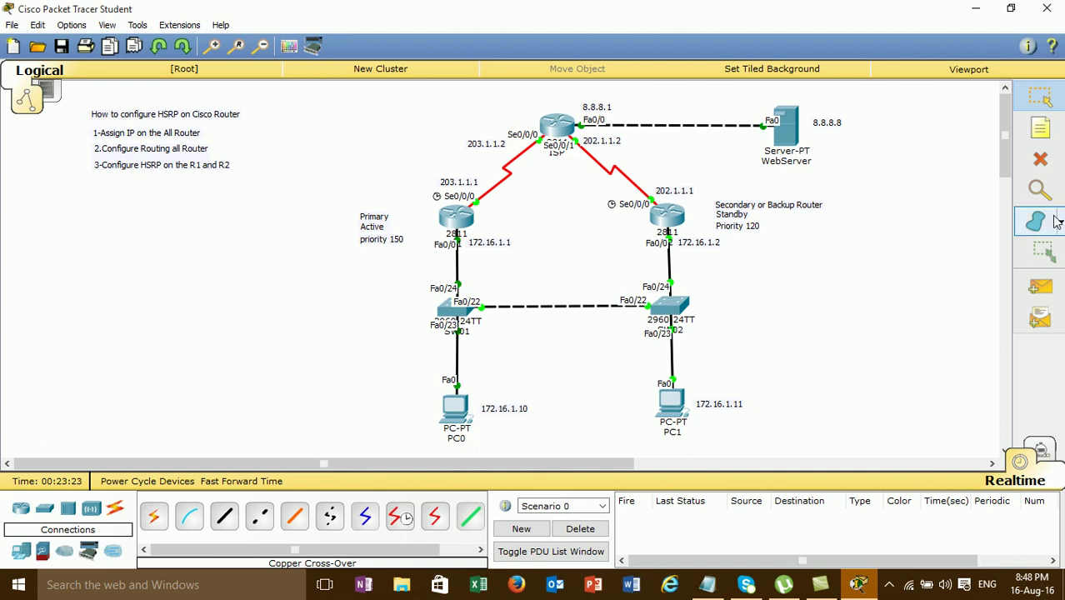
Place a note reading "Vitual IP=172.16.1.254" between the two 2811 gateway routers.
{"action": "left_click", "coordinate": [1040, 127]}
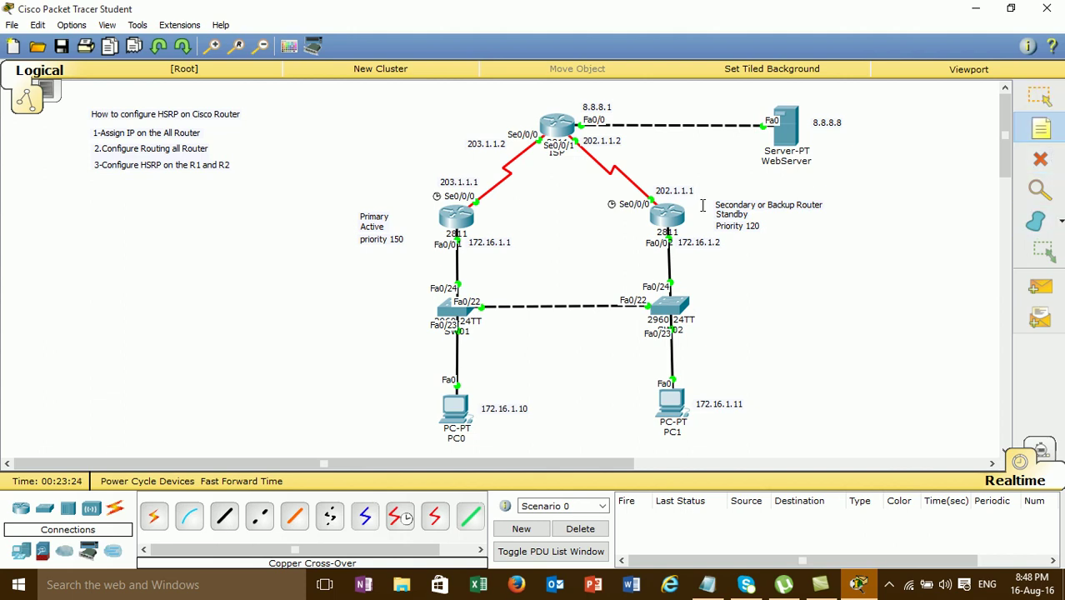
{"action": "left_click", "coordinate": [529, 218]}
{"action": "type", "text": "Vit"}
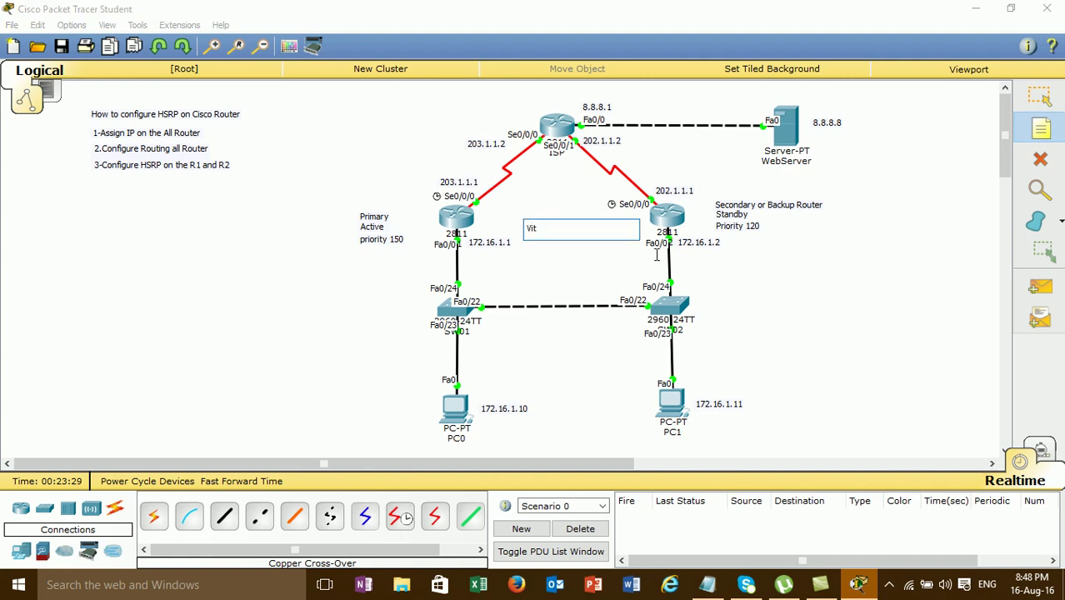
{"action": "type", "text": "ual IP=172.16.1.254"}
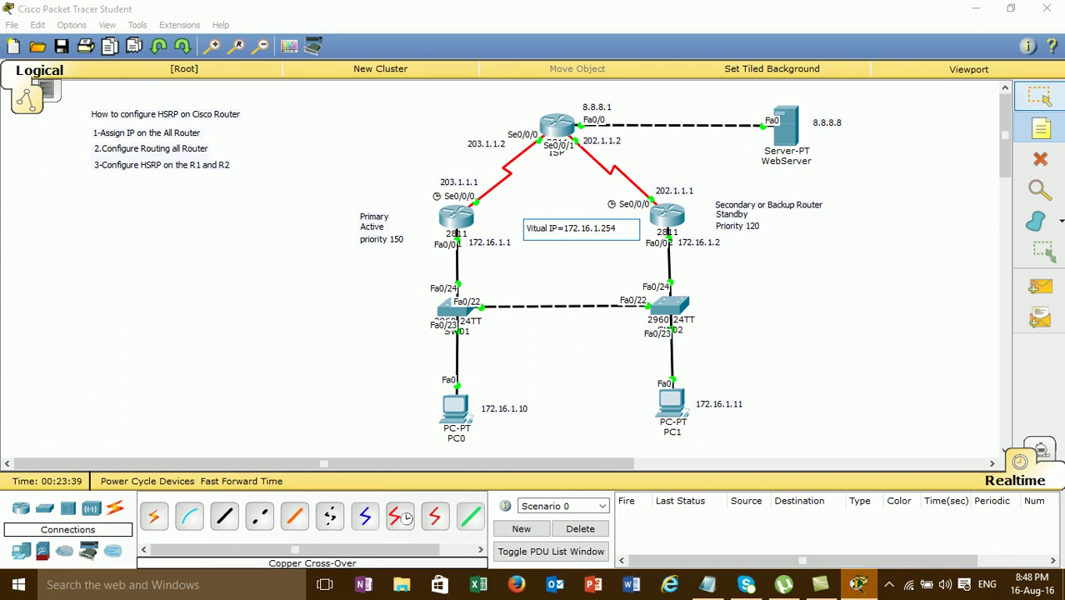
{"action": "left_click", "coordinate": [1040, 96]}
{"action": "left_click_drag", "start_coordinate": [589, 229], "coordinate": [577, 221]}
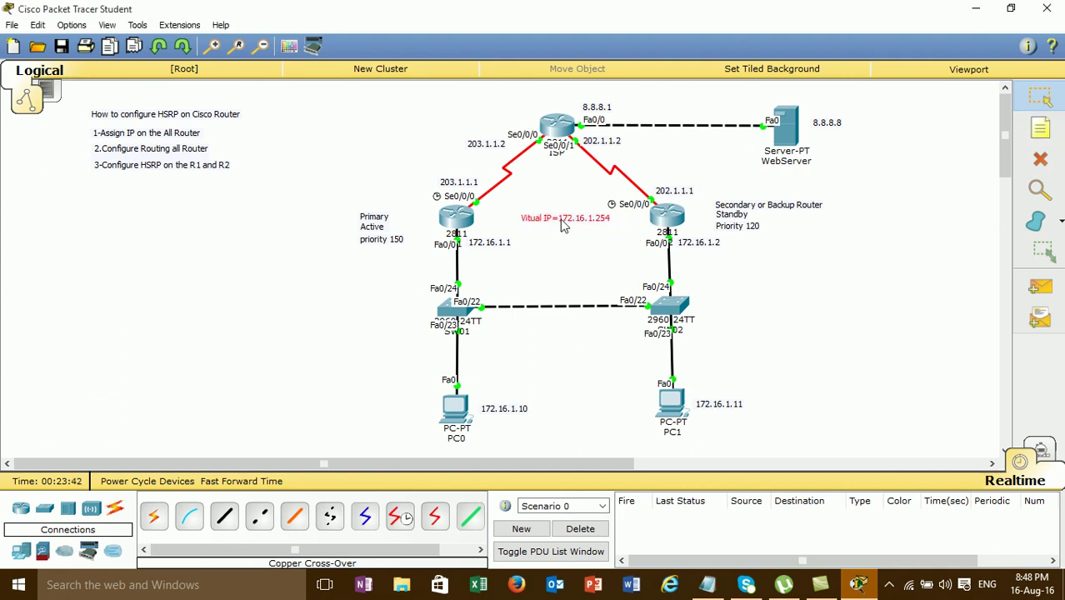
{"action": "left_click_drag", "start_coordinate": [519, 189], "coordinate": [568, 242]}
Set PC0's default gateway to 172.16.1.254 in its IP configuration and close its window.
{"action": "left_click", "coordinate": [450, 413]}
{"action": "left_click_drag", "start_coordinate": [542, 110], "coordinate": [914, 78]}
{"action": "left_click", "coordinate": [746, 137]}
{"action": "left_click", "coordinate": [873, 215]}
{"action": "key", "text": "BackSpace"}
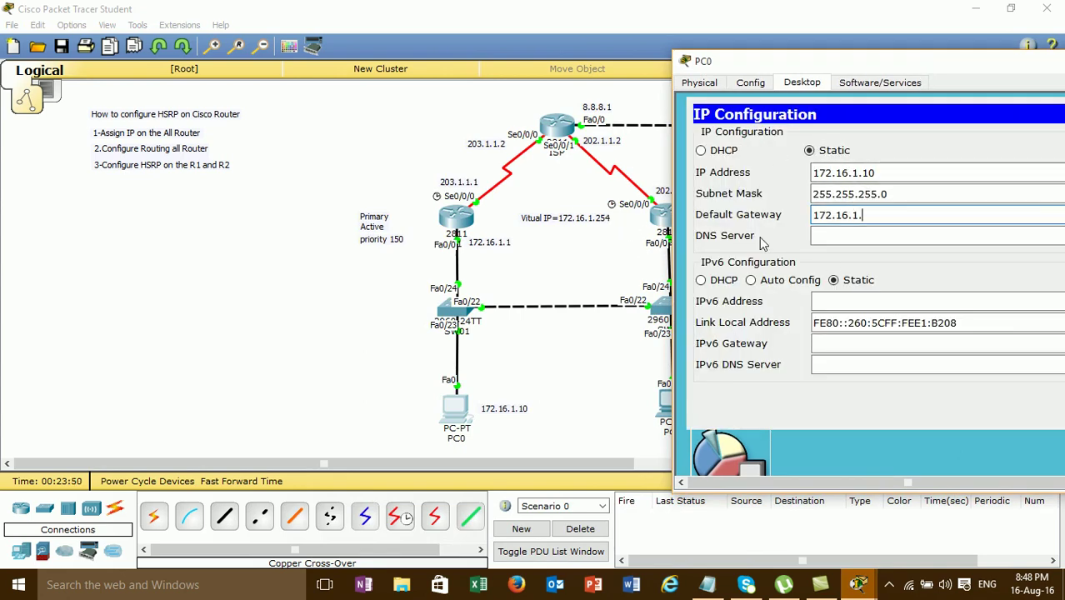
{"action": "type", "text": "254"}
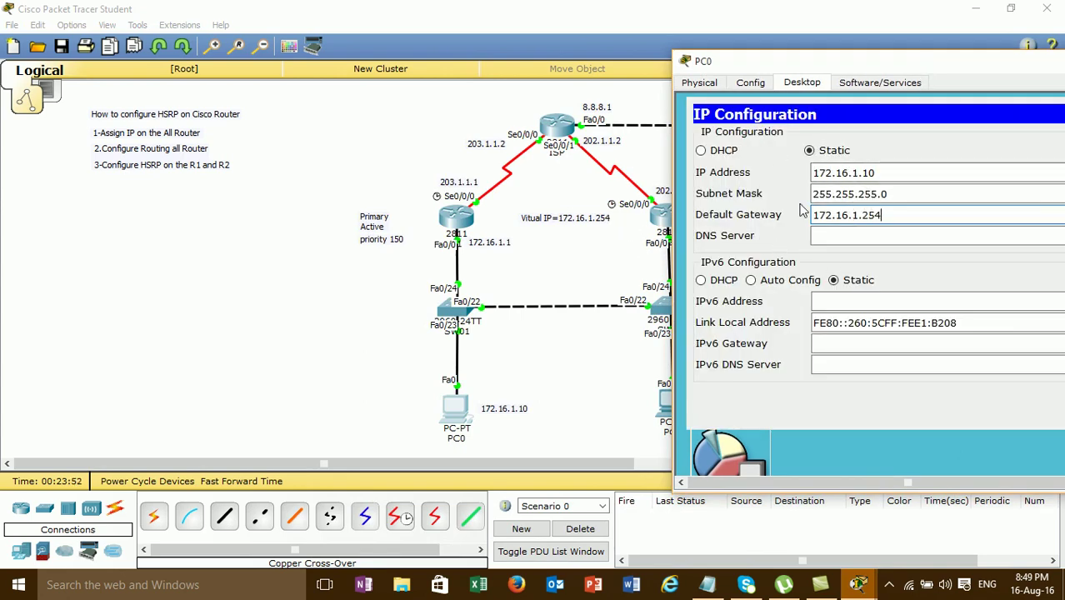
{"action": "double_click", "coordinate": [893, 67]}
{"action": "left_click", "coordinate": [896, 104]}
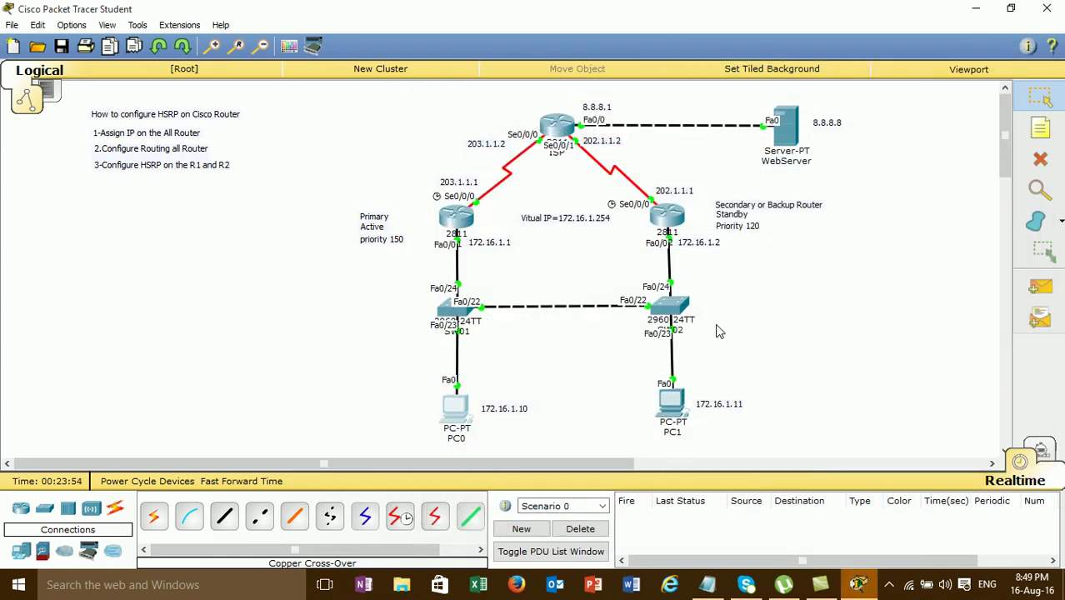
Set PC1's default gateway to 172.16.1.254 in its IP configuration and close its window.
{"action": "left_click", "coordinate": [671, 401]}
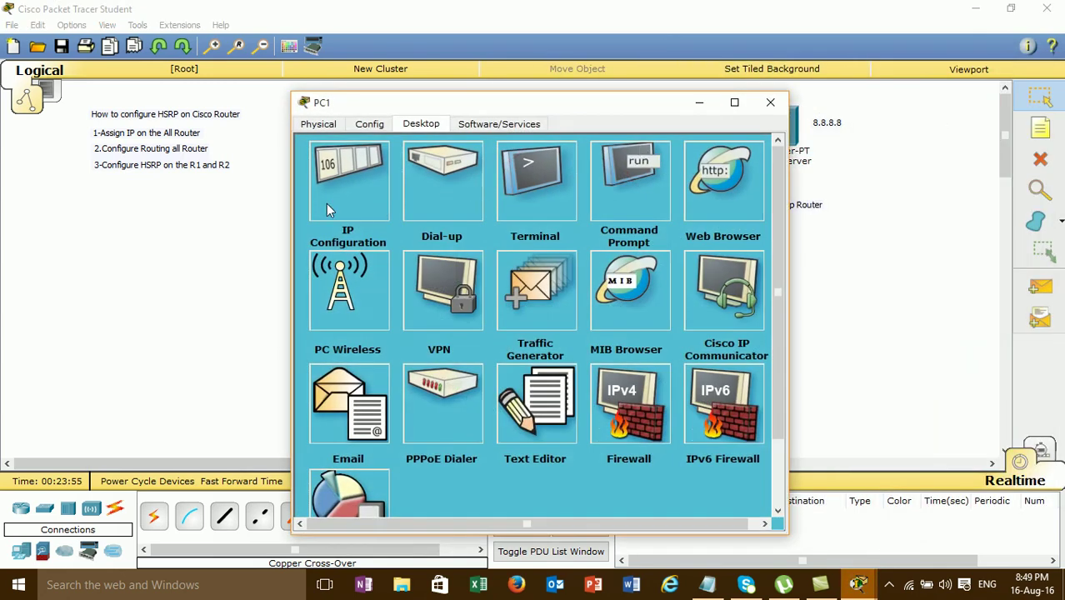
{"action": "left_click", "coordinate": [326, 209]}
{"action": "left_click", "coordinate": [531, 258]}
{"action": "type", "text": "54"}
{"action": "left_click", "coordinate": [737, 157]}
{"action": "left_click", "coordinate": [771, 103]}
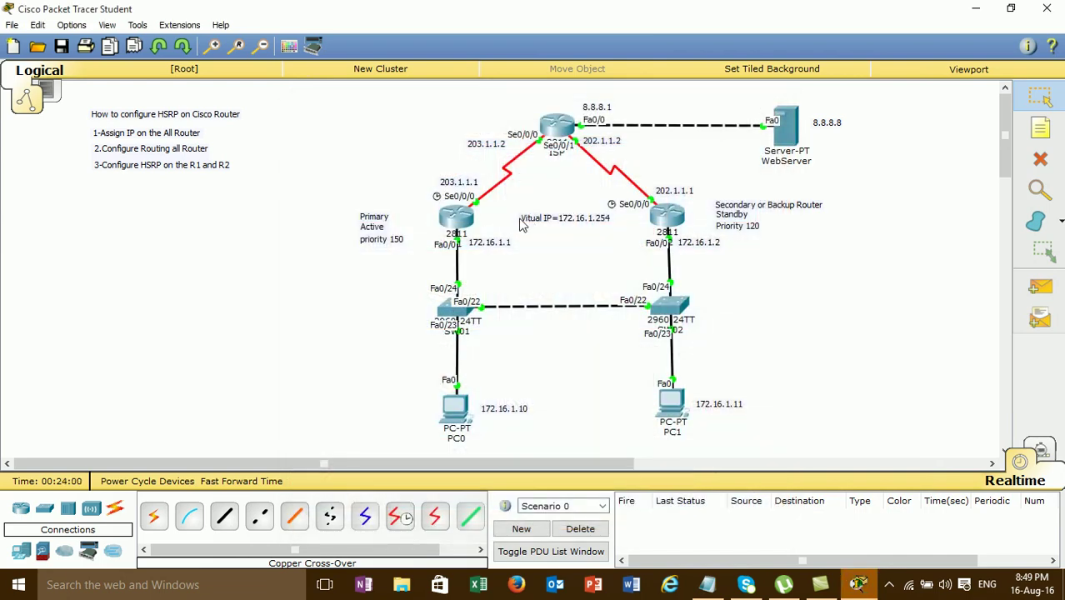
{"action": "left_click_drag", "start_coordinate": [328, 180], "coordinate": [408, 279]}
{"action": "left_click_drag", "start_coordinate": [763, 259], "coordinate": [735, 179]}
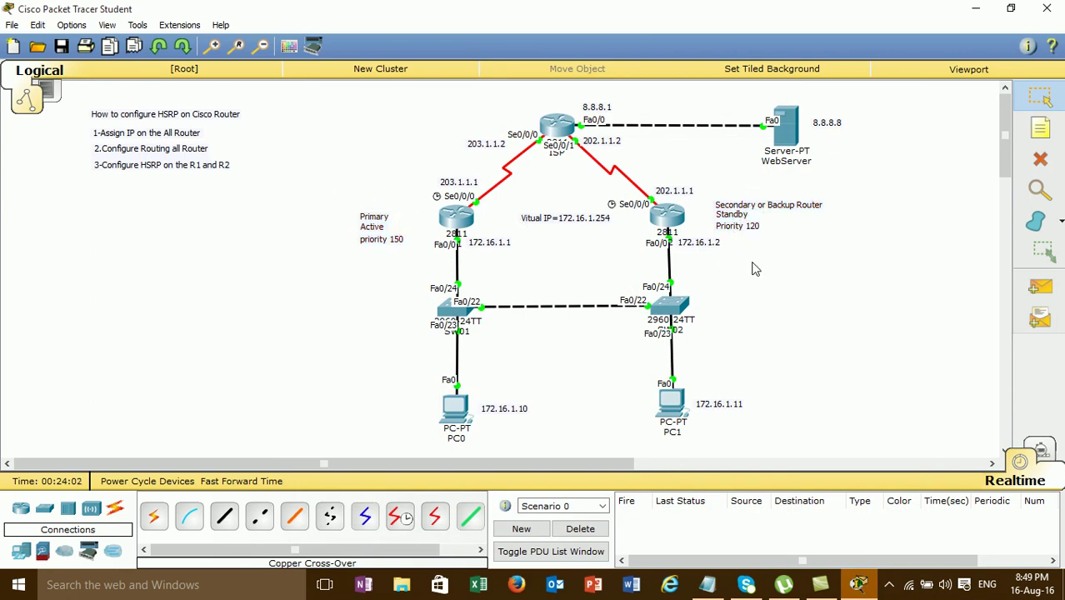
On R1's command line, enter interface f0/0 and assign virtual IP 172.16.1.254 to standby group 1.
{"action": "left_click", "coordinate": [463, 216]}
{"action": "left_click_drag", "start_coordinate": [494, 108], "coordinate": [744, 62]}
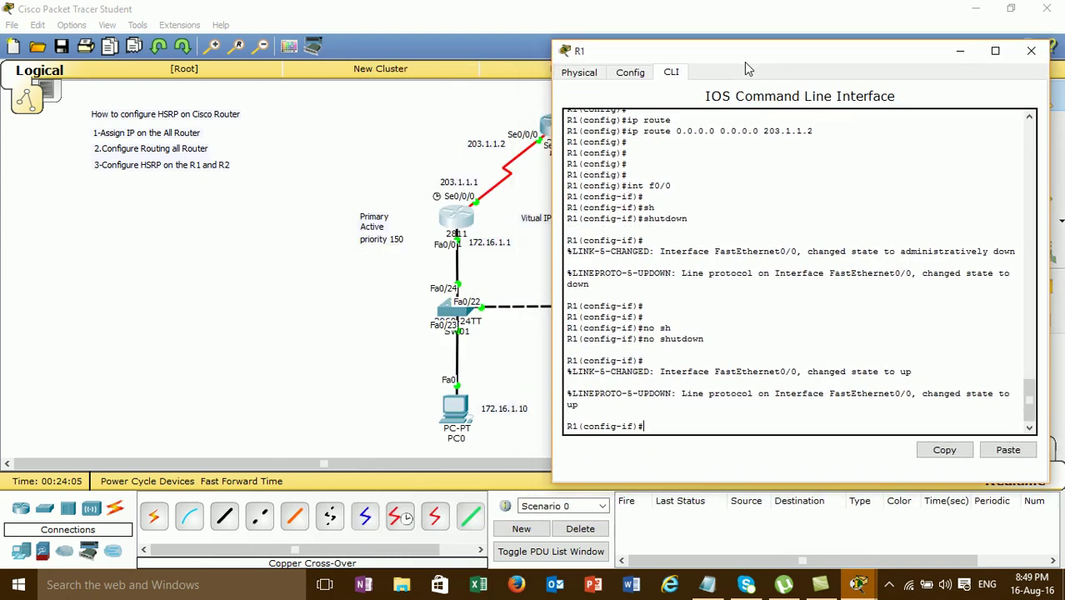
{"action": "key", "text": "Return"}
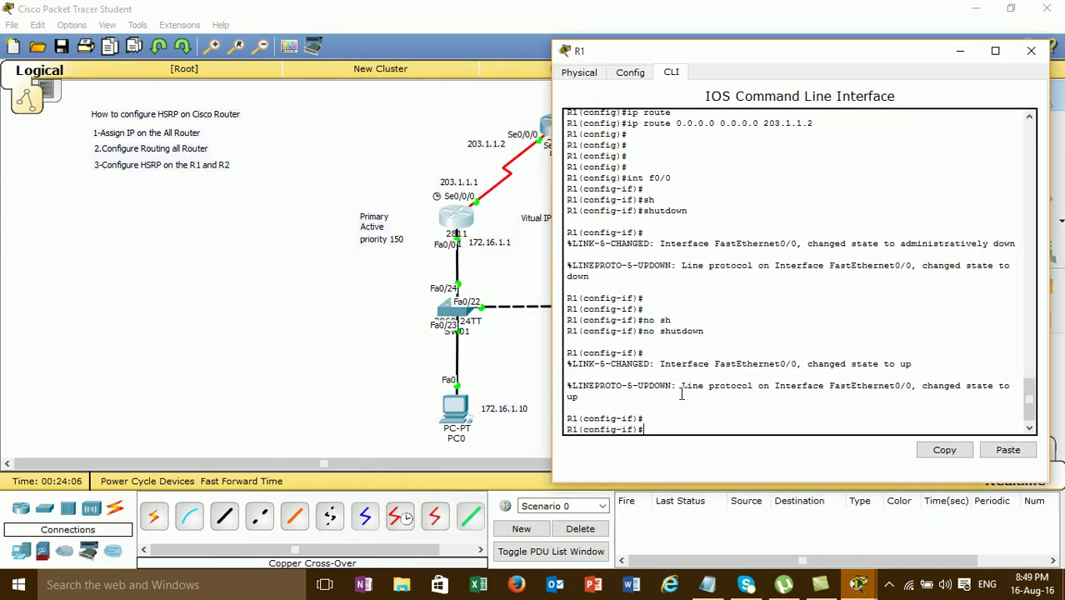
{"action": "type", "text": "int f0/0"}
{"action": "key", "text": "Return"}
{"action": "type", "text": "st"}
{"action": "key", "text": "Tab"}
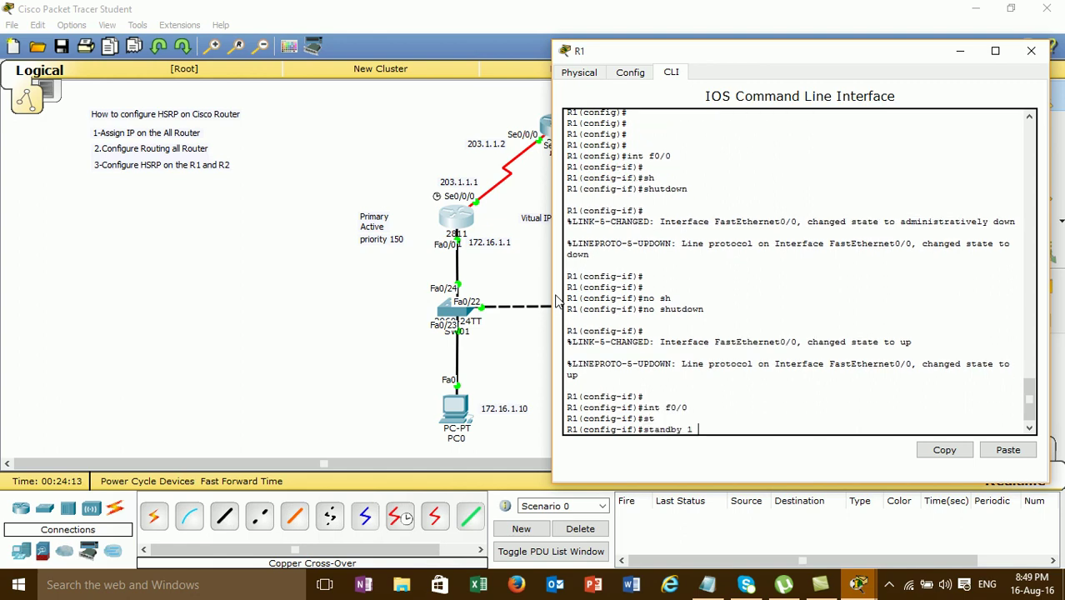
{"action": "type", "text": "1 ip"}
{"action": "left_click_drag", "start_coordinate": [625, 56], "coordinate": [725, 51]}
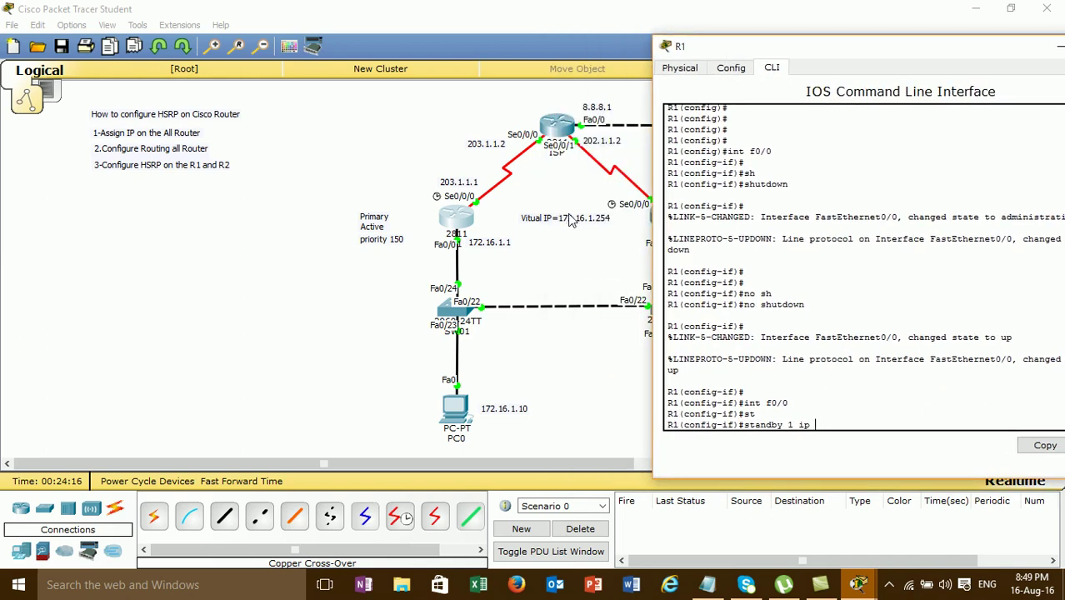
{"action": "type", "text": "172.16.1.254"}
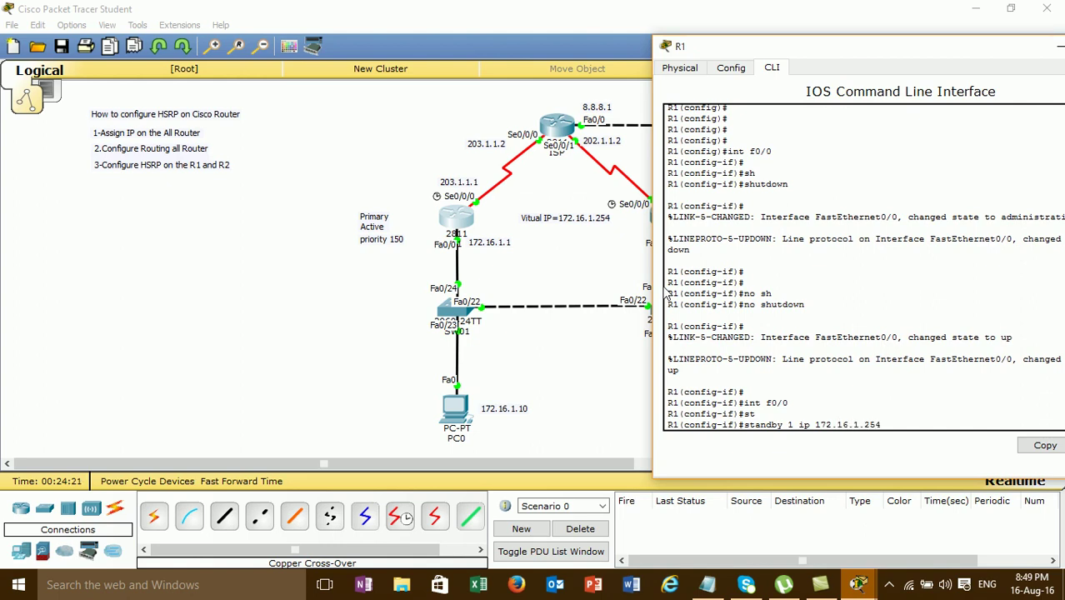
{"action": "key", "text": "Return"}
Look up the allowed priority values for standby group 1 on R1 with the command help.
{"action": "type", "text": "st"}
{"action": "key", "text": "Tab"}
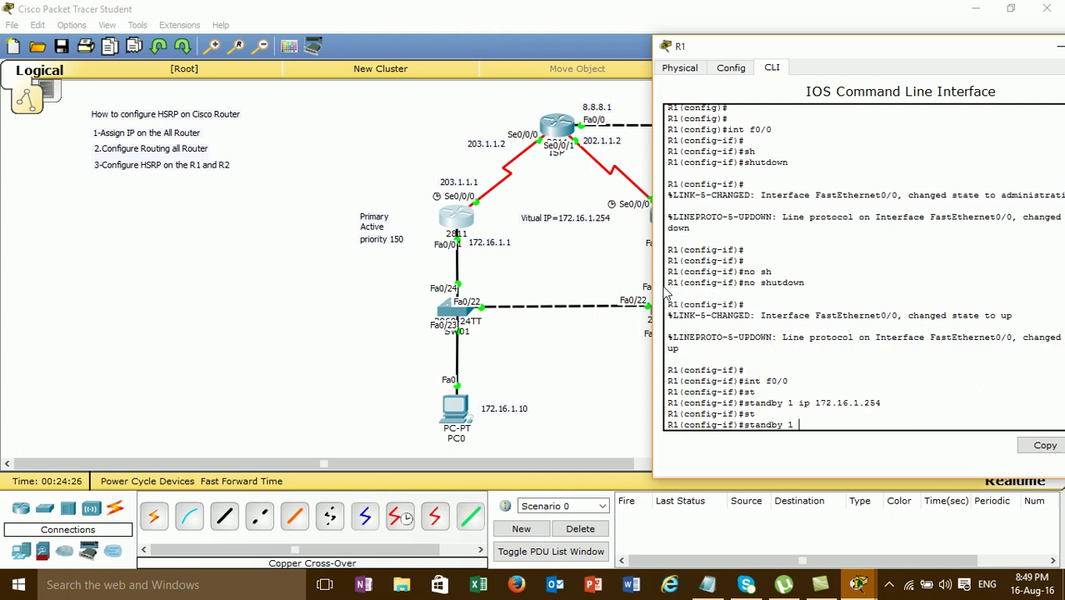
{"action": "type", "text": "1 pri"}
{"action": "key", "text": "Tab"}
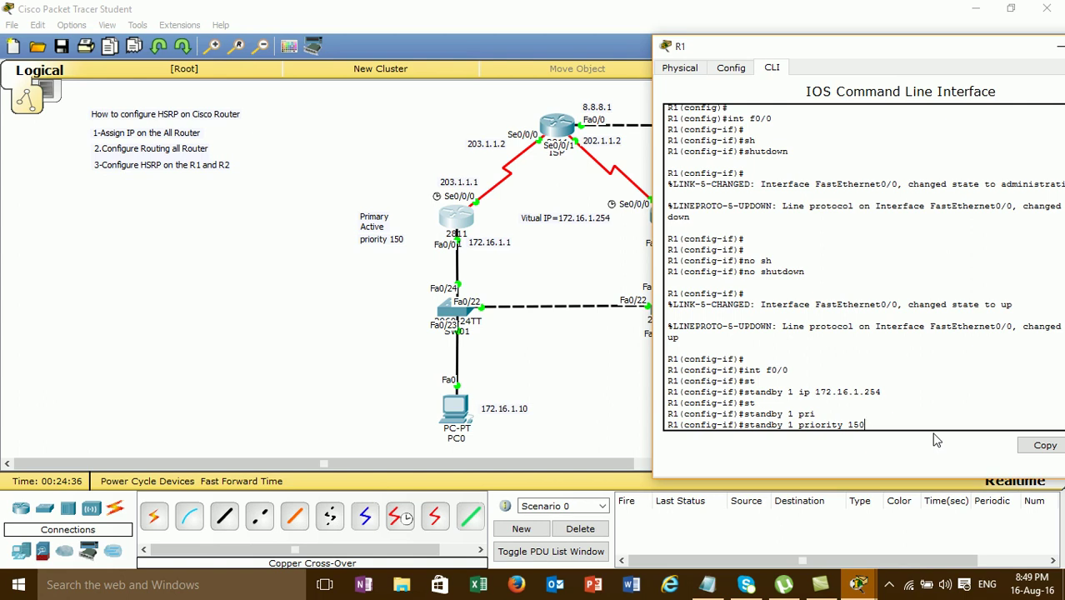
{"action": "key", "text": "BackSpace"}
{"action": "key", "text": "BackSpace"}
{"action": "key", "text": "BackSpace"}
{"action": "type", "text": "?"}
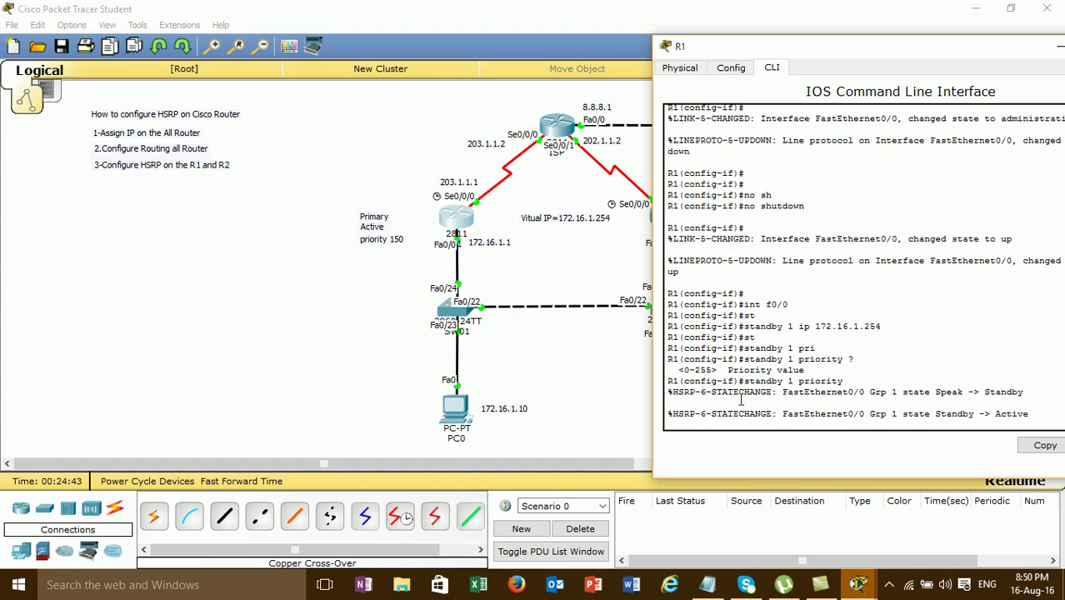
Set the standby group 1 priority to 150 on R1's f0/0 interface.
{"action": "key", "text": "Return"}
{"action": "key", "text": "Return"}
{"action": "key", "text": "Up"}
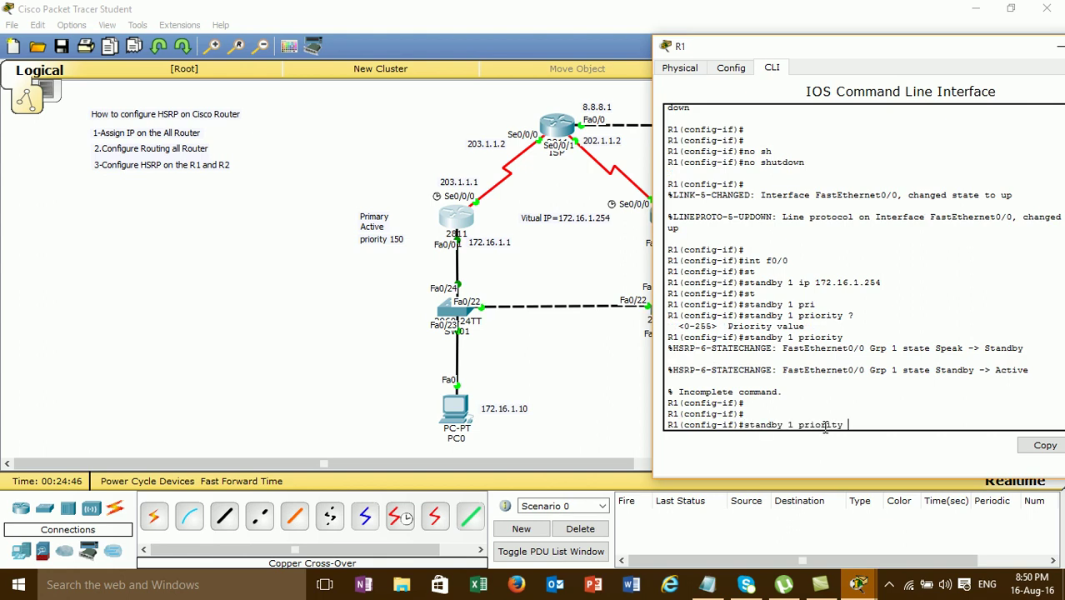
{"action": "type", "text": "150"}
{"action": "key", "text": "Return"}
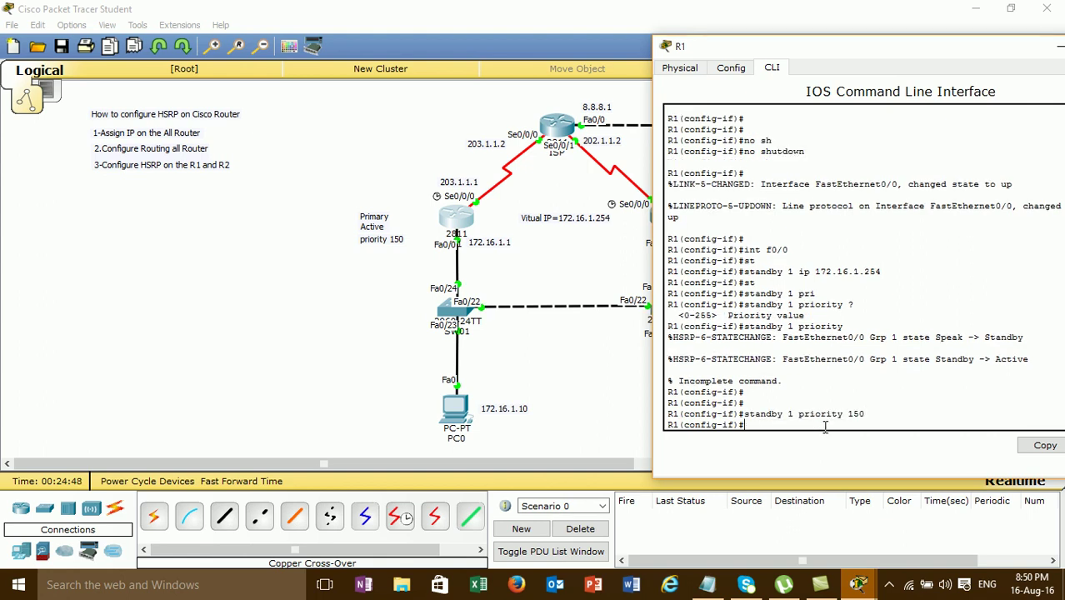
Enable preempt for standby group 1 on R1's f0/0 interface.
{"action": "type", "text": "st"}
{"action": "key", "text": "Tab"}
{"action": "key", "text": "BackSpace"}
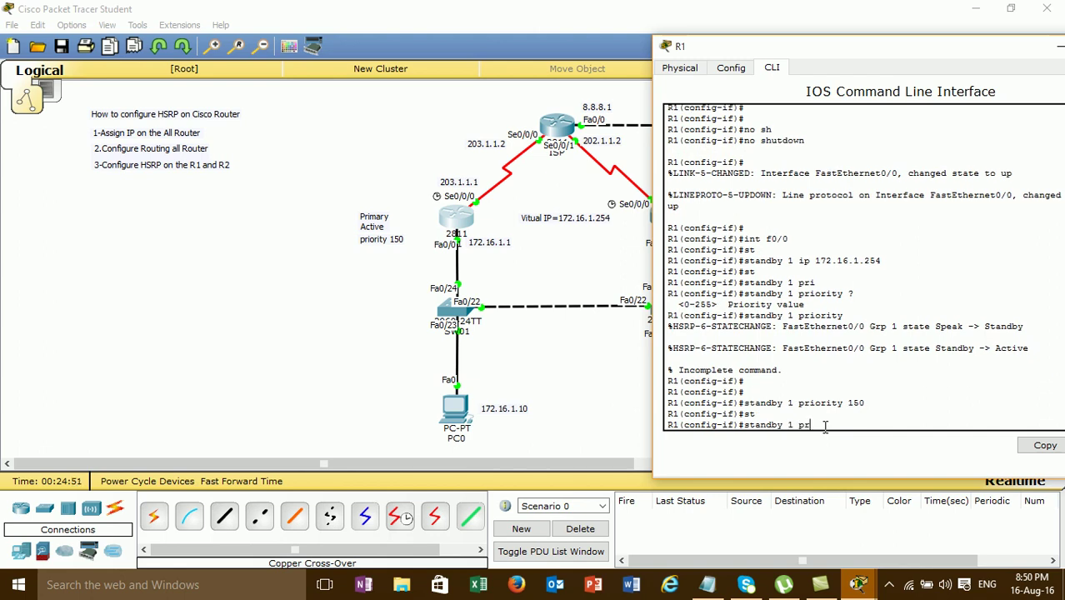
{"action": "key", "text": "Tab"}
{"action": "type", "text": "e"}
{"action": "key", "text": "Tab"}
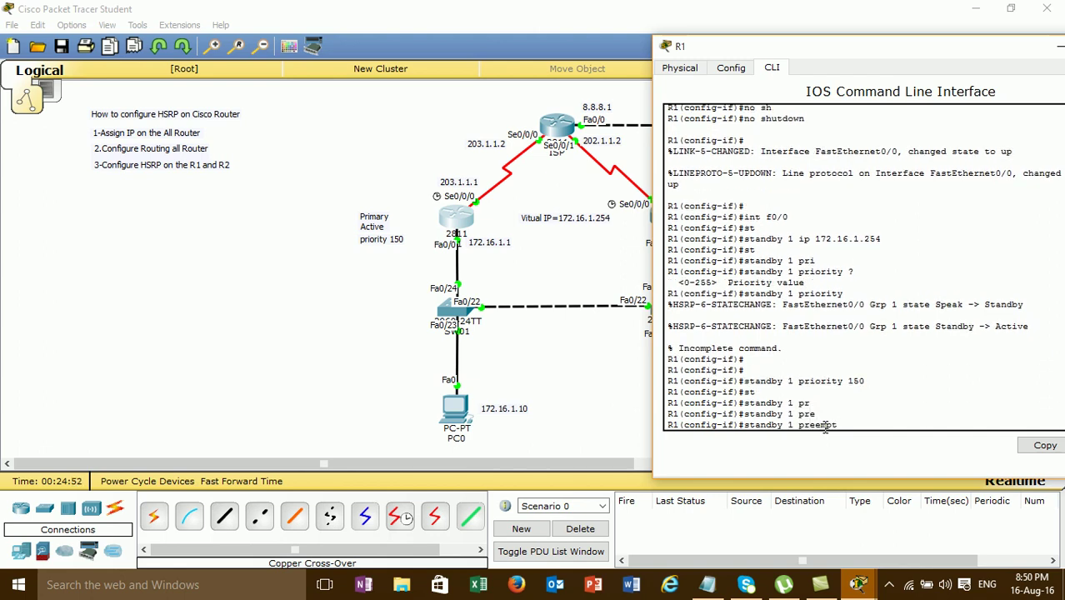
{"action": "key", "text": "Return"}
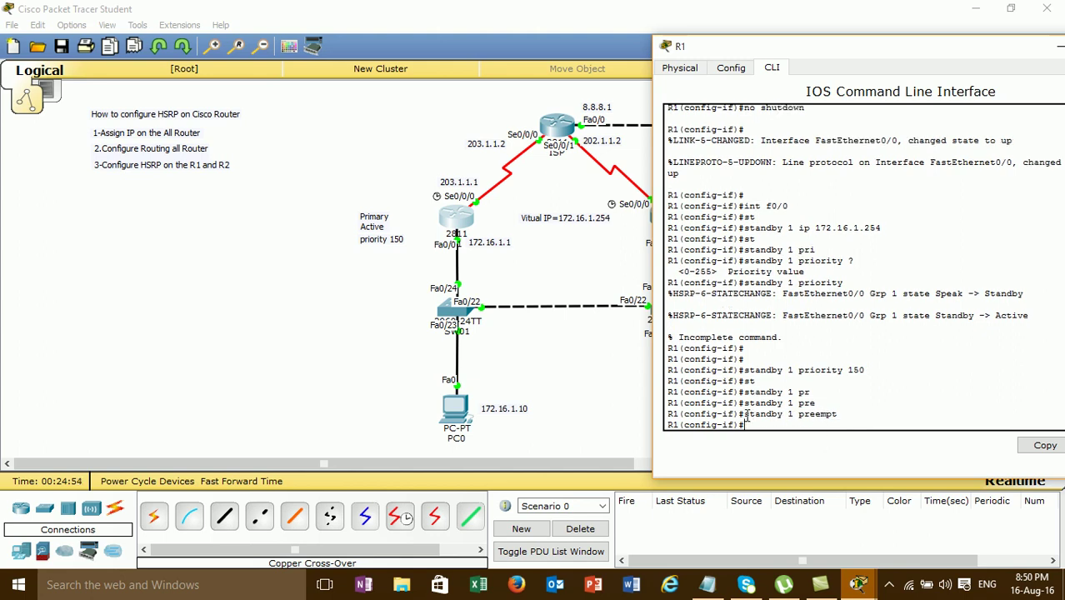
Review the standby priority and preempt commands entered on R1, then close its window.
{"action": "left_click_drag", "start_coordinate": [747, 415], "coordinate": [848, 412]}
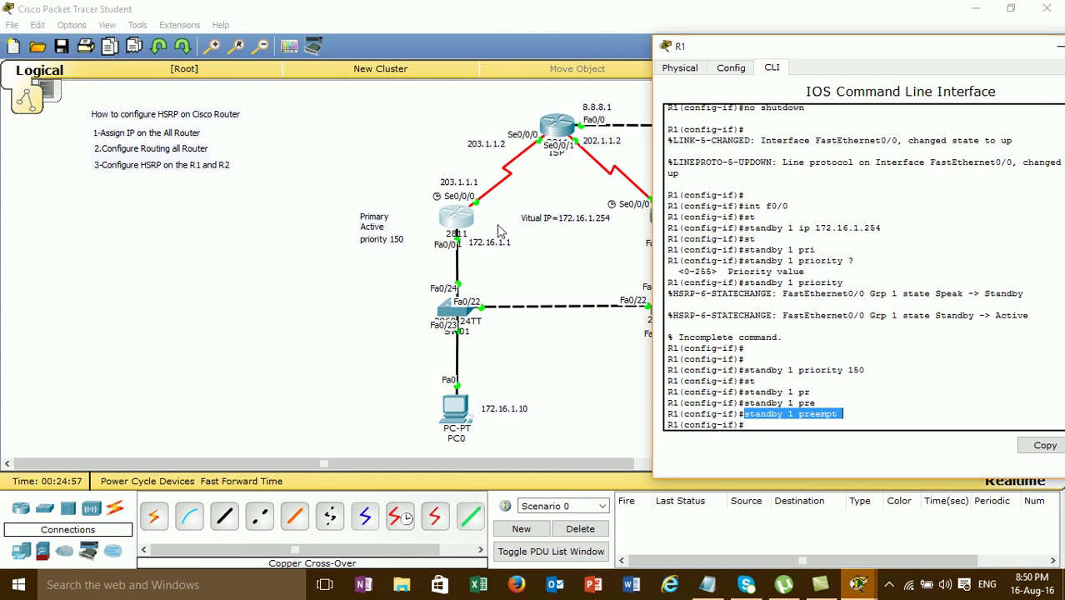
{"action": "left_click", "coordinate": [763, 70]}
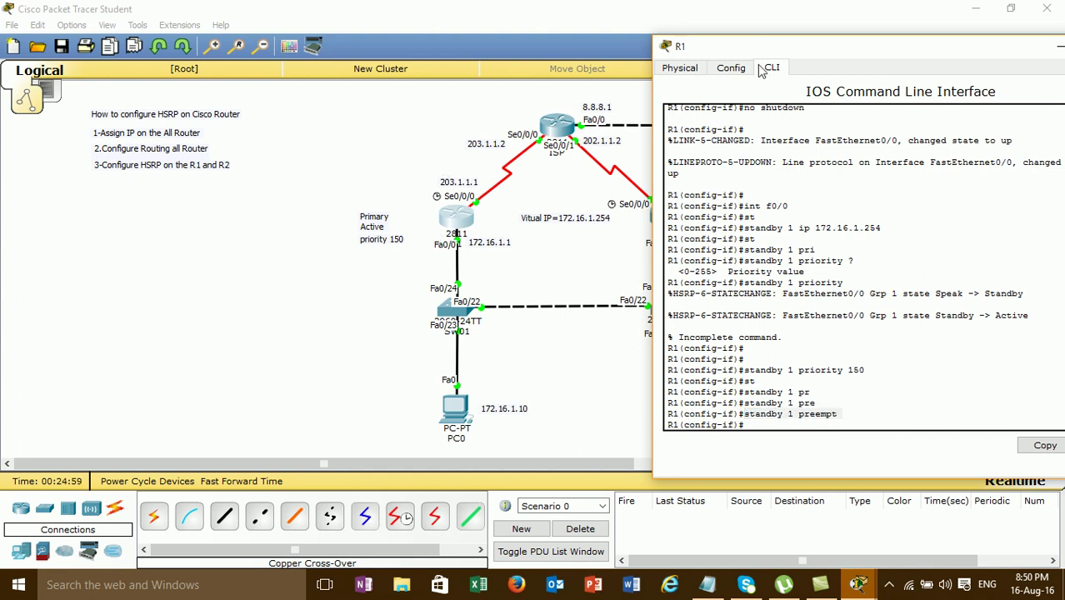
{"action": "left_click_drag", "start_coordinate": [758, 57], "coordinate": [853, 63]}
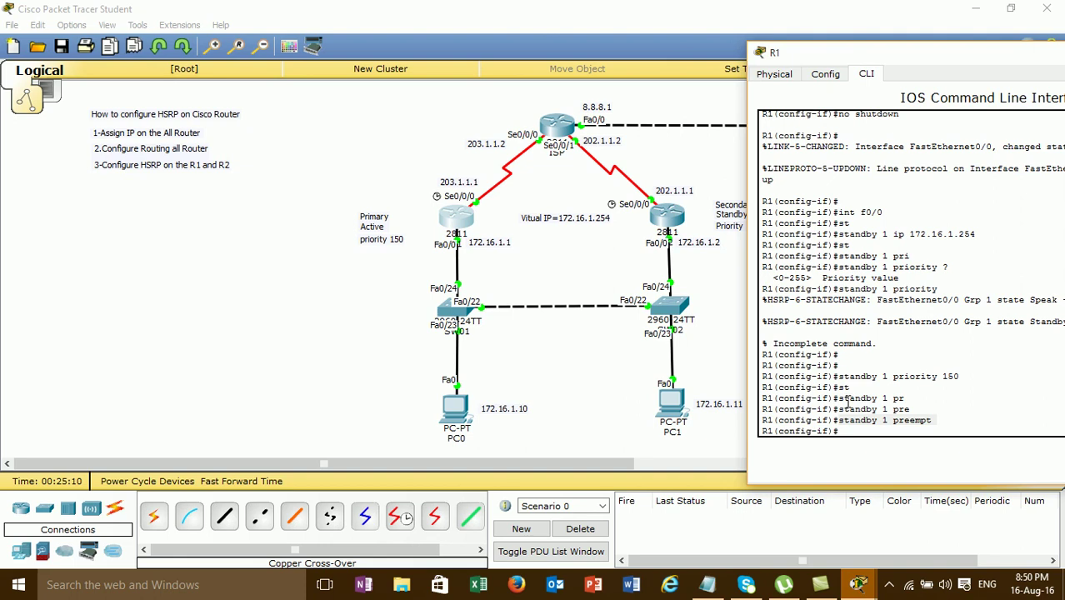
{"action": "left_click_drag", "start_coordinate": [838, 420], "coordinate": [951, 431]}
{"action": "left_click", "coordinate": [910, 413]}
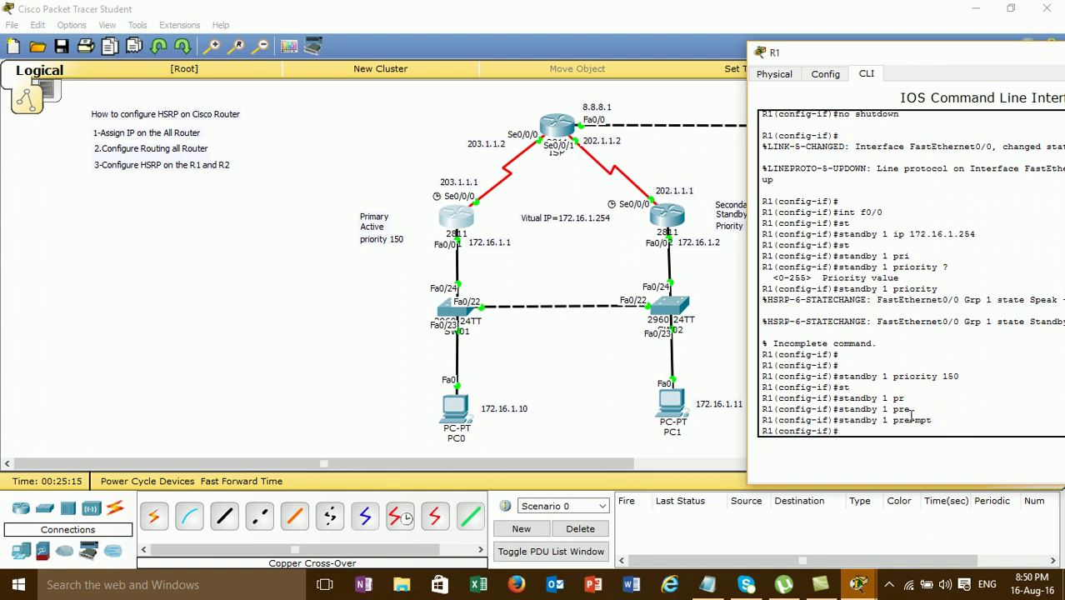
{"action": "left_click_drag", "start_coordinate": [893, 420], "coordinate": [932, 419]}
{"action": "left_click", "coordinate": [914, 423]}
{"action": "key", "text": "Return"}
{"action": "key", "text": "Return"}
{"action": "key", "text": "Return"}
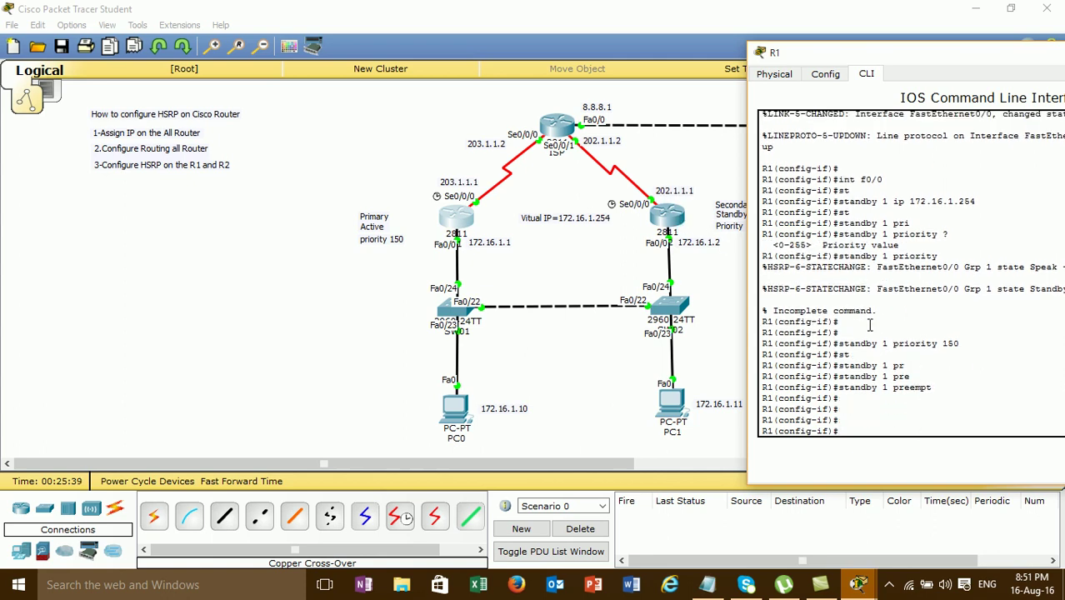
{"action": "left_click_drag", "start_coordinate": [841, 347], "coordinate": [936, 387]}
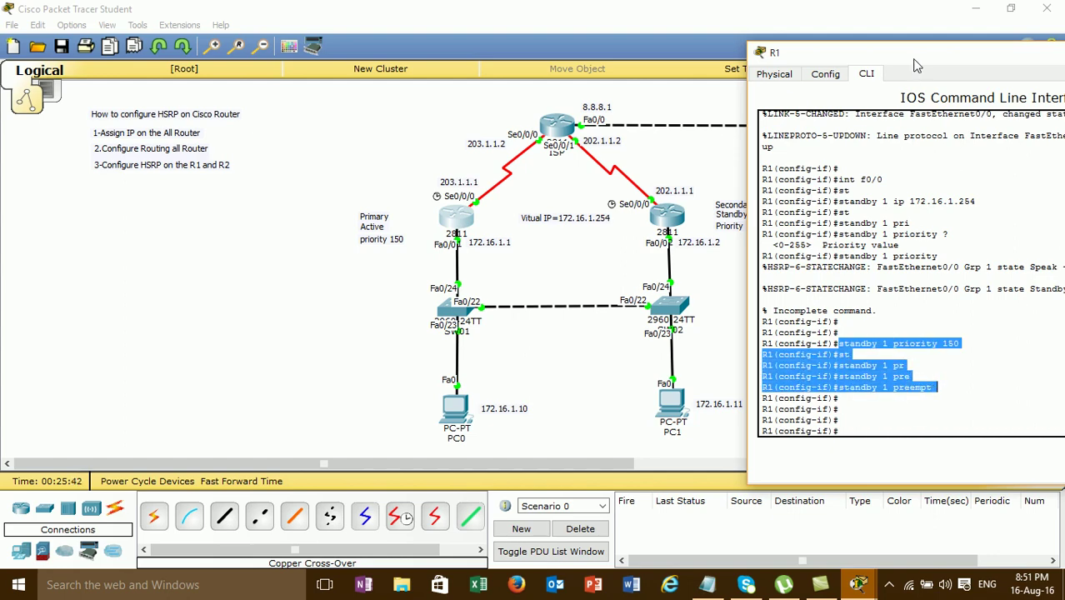
{"action": "left_click_drag", "start_coordinate": [911, 59], "coordinate": [710, 54]}
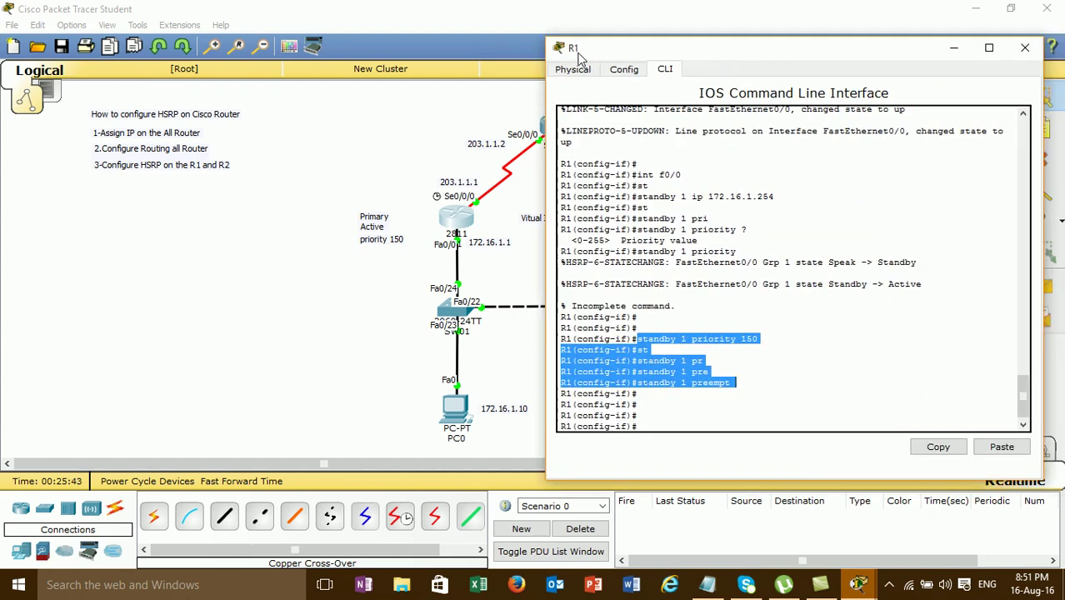
{"action": "left_click", "coordinate": [1024, 47]}
On R2's command line, enter interface f0/0 and assign virtual IP 172.16.1.254 to standby group 1.
{"action": "left_click", "coordinate": [667, 218]}
{"action": "left_click_drag", "start_coordinate": [654, 112], "coordinate": [425, 106]}
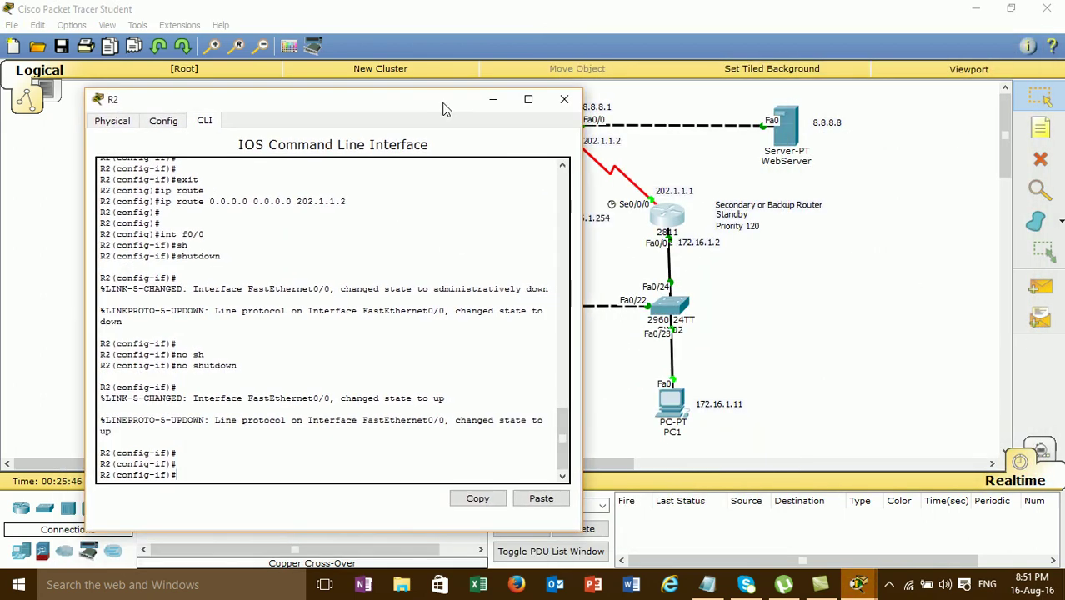
{"action": "key", "text": "Return"}
{"action": "key", "text": "Return"}
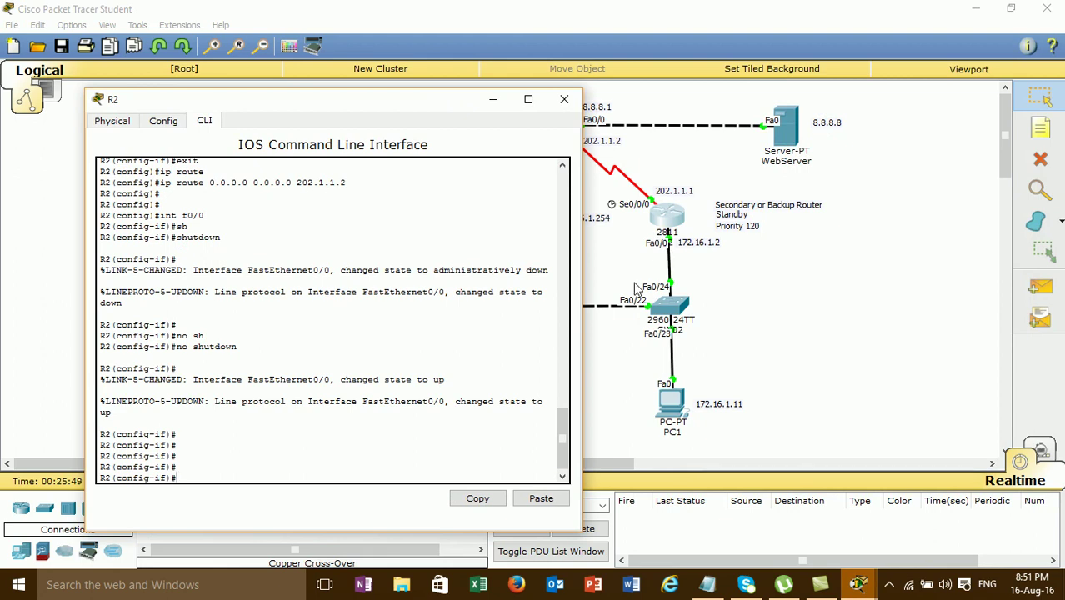
{"action": "type", "text": "int f0/0"}
{"action": "key", "text": "Return"}
{"action": "type", "text": "st"}
{"action": "key", "text": "Tab"}
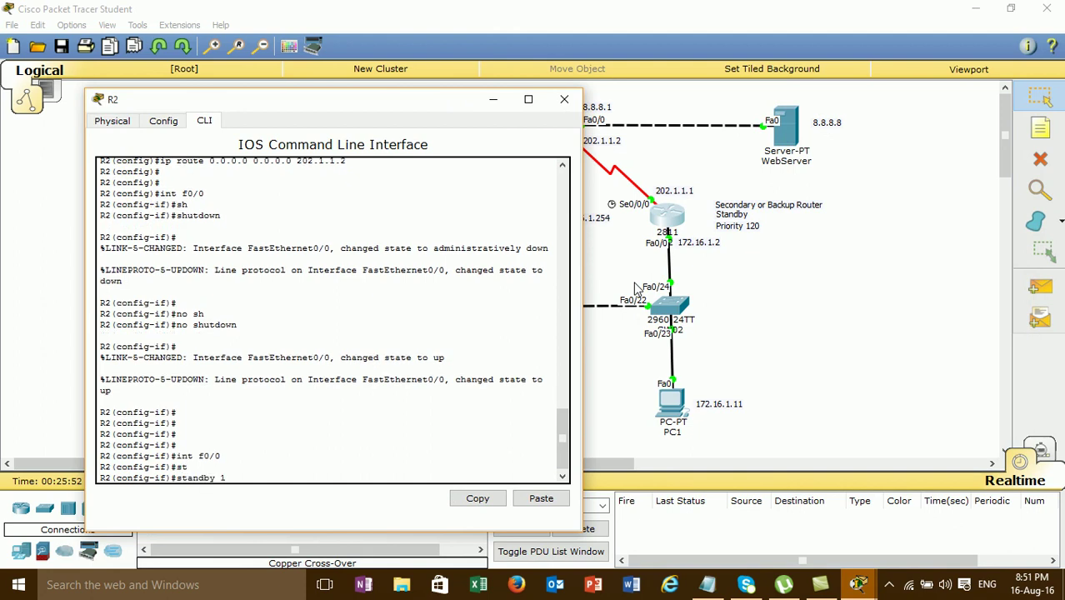
{"action": "type", "text": "1 ip 172.16.1.254"}
{"action": "key", "text": "Return"}
Set the standby group 1 priority to 120 on R2's f0/0 interface.
{"action": "type", "text": "st"}
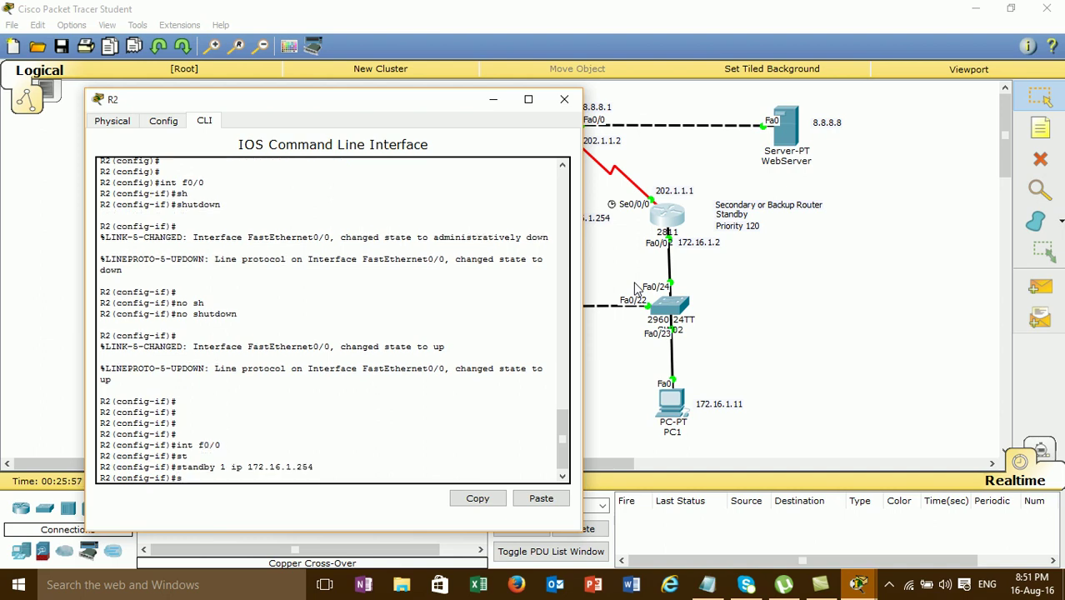
{"action": "key", "text": "Tab"}
{"action": "type", "text": "1 pr"}
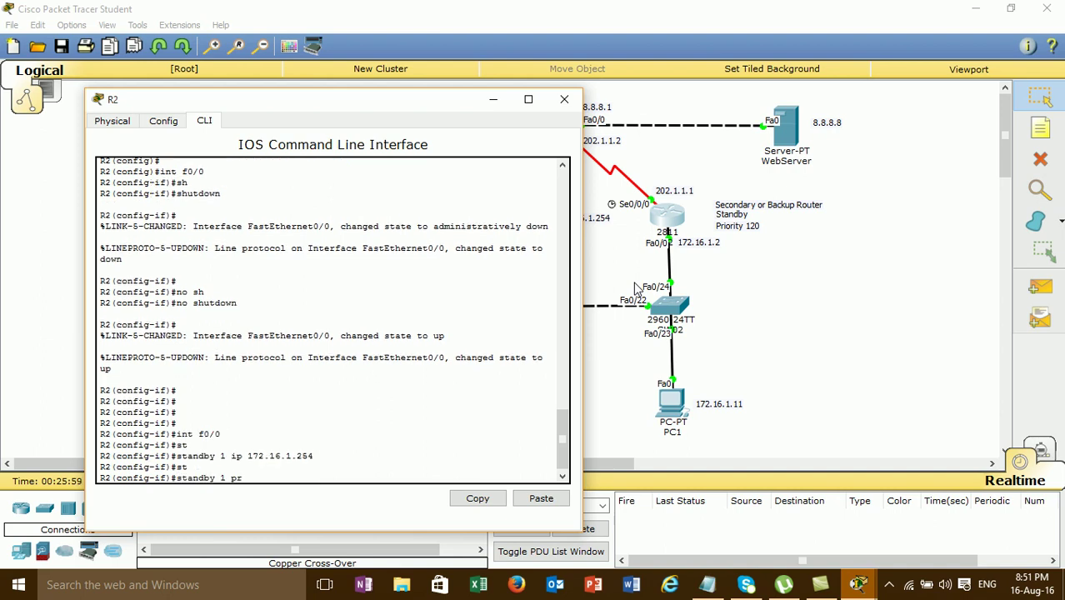
{"action": "key", "text": "Tab"}
{"action": "type", "text": "i"}
{"action": "key", "text": "Tab"}
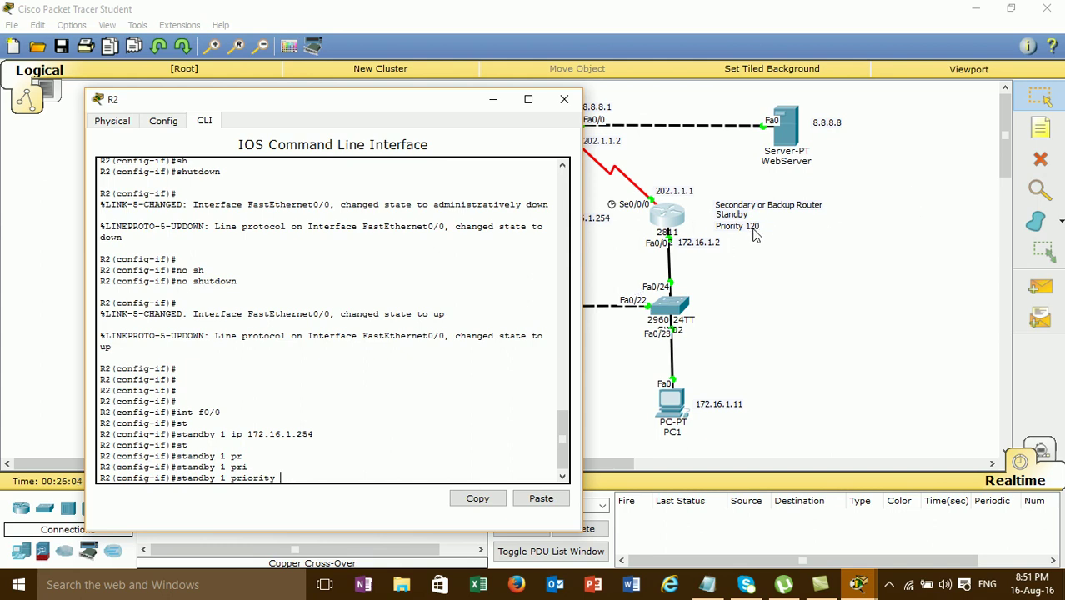
{"action": "key", "text": "Return"}
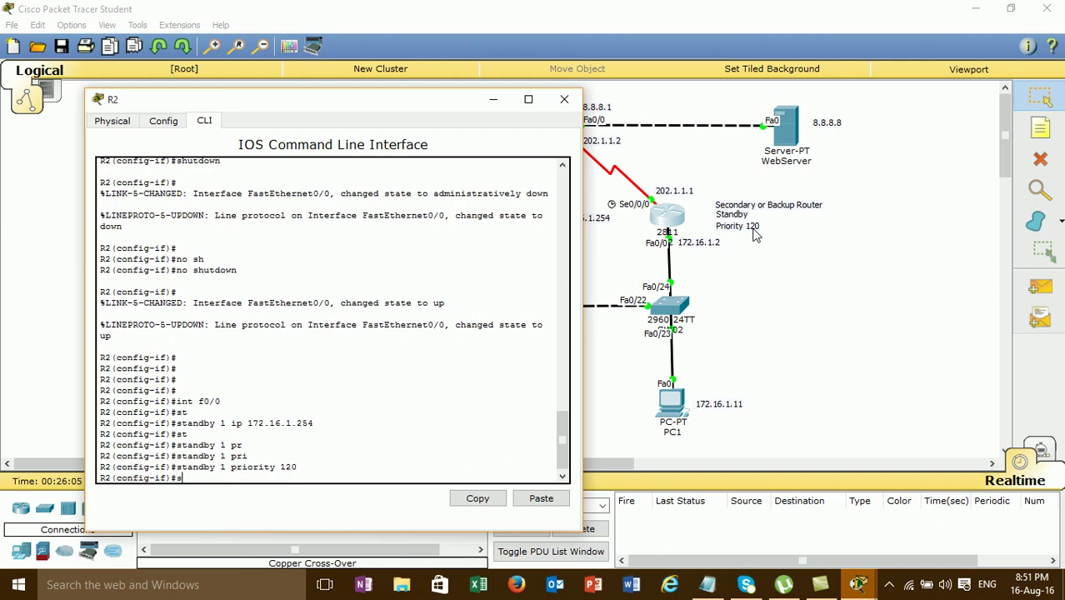
Enable preempt for standby group 1 on R2's f0/0 interface and close the R2 window.
{"action": "type", "text": "s"}
{"action": "key", "text": "Tab"}
{"action": "type", "text": "ta"}
{"action": "key", "text": "Tab"}
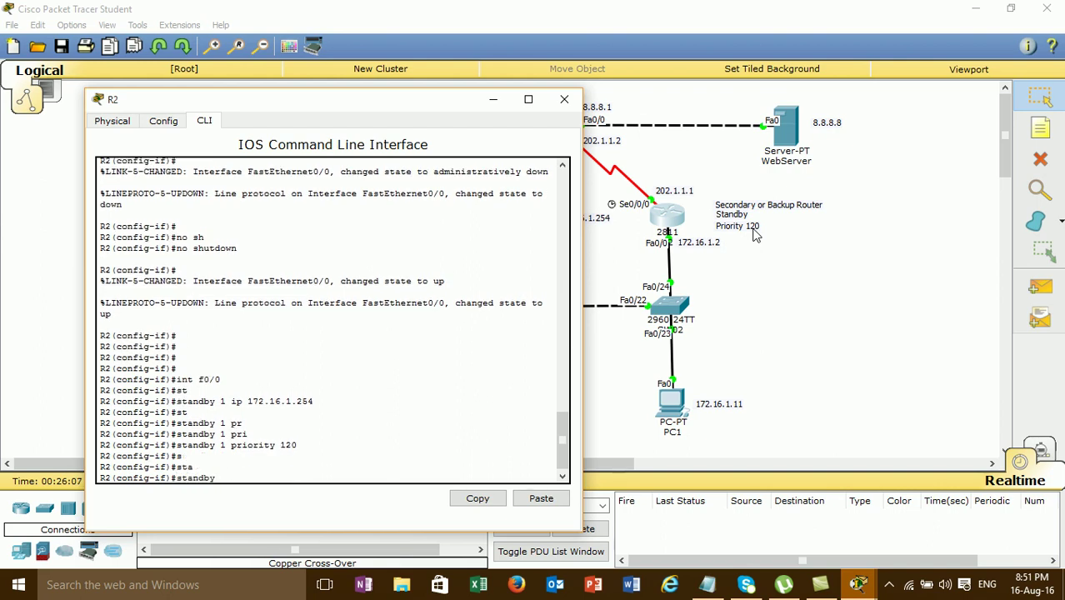
{"action": "type", "text": "1 pre"}
{"action": "key", "text": "Tab"}
{"action": "key", "text": "Return"}
{"action": "key", "text": "Return"}
{"action": "key", "text": "Return"}
{"action": "key", "text": "Return"}
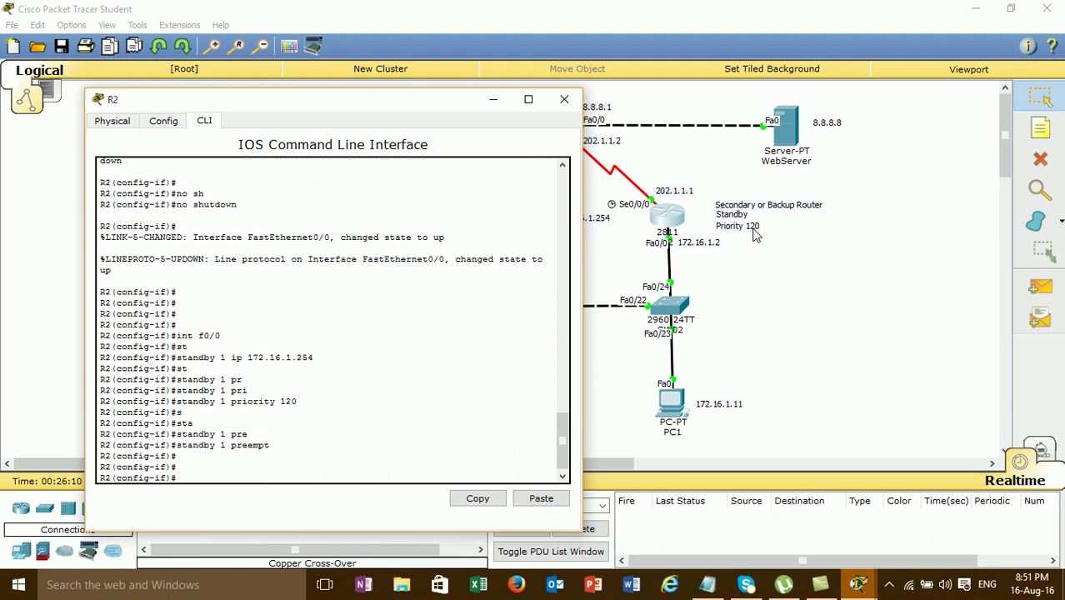
{"action": "left_click_drag", "start_coordinate": [225, 431], "coordinate": [301, 436]}
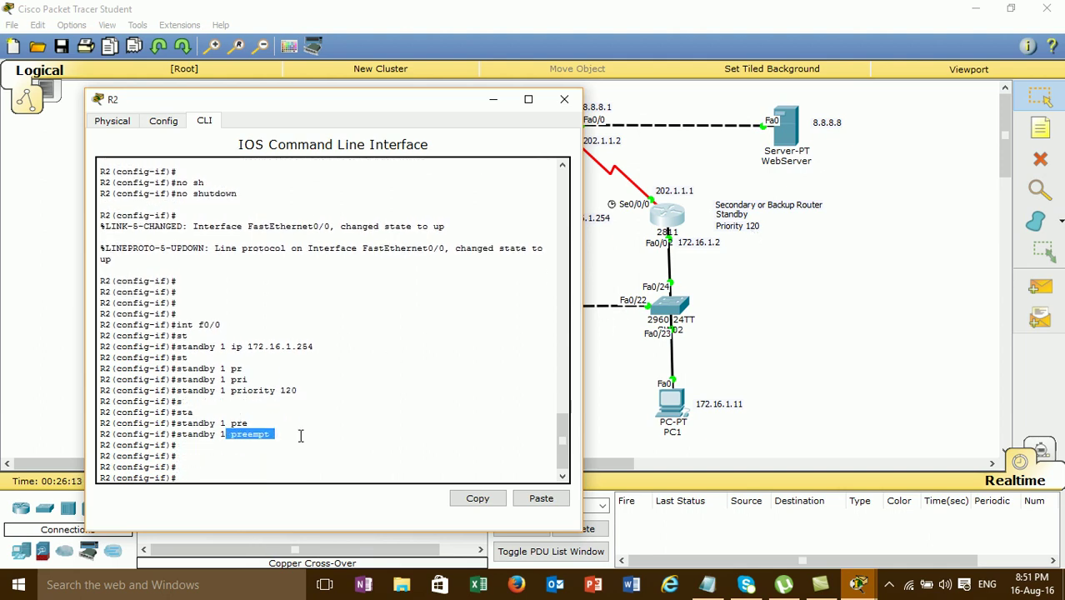
{"action": "left_click", "coordinate": [564, 99]}
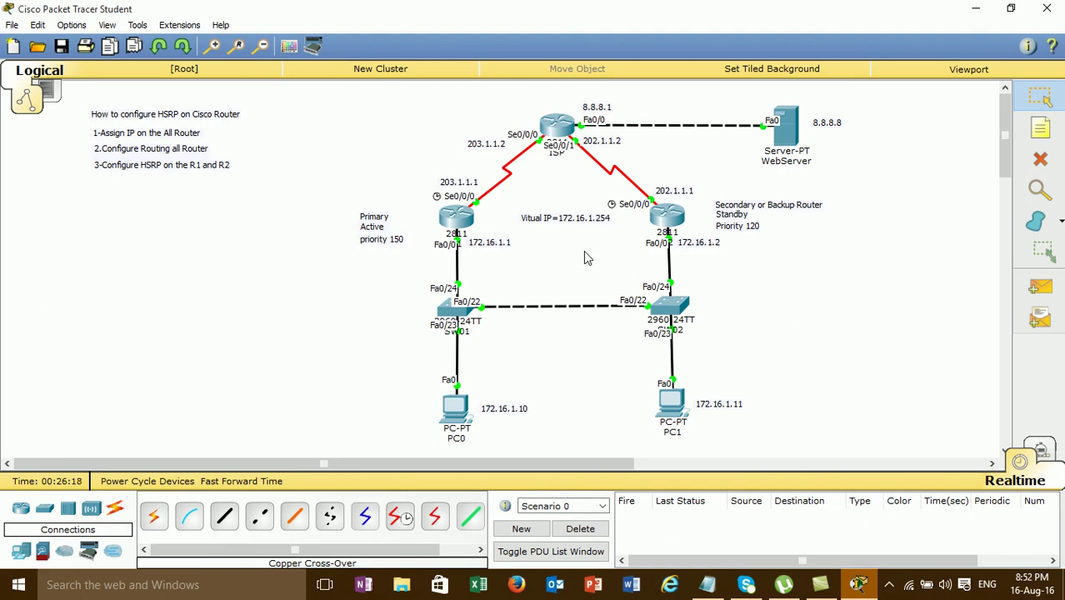
Check the HSRP state-change message on R2's command line and close its window.
{"action": "left_click", "coordinate": [668, 217]}
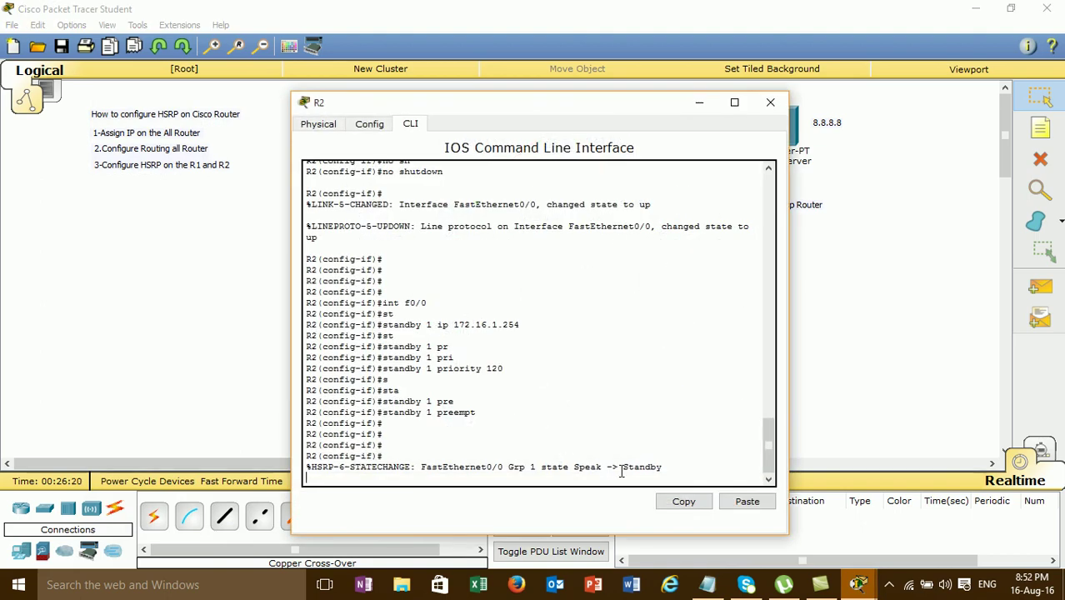
{"action": "left_click_drag", "start_coordinate": [622, 467], "coordinate": [668, 467]}
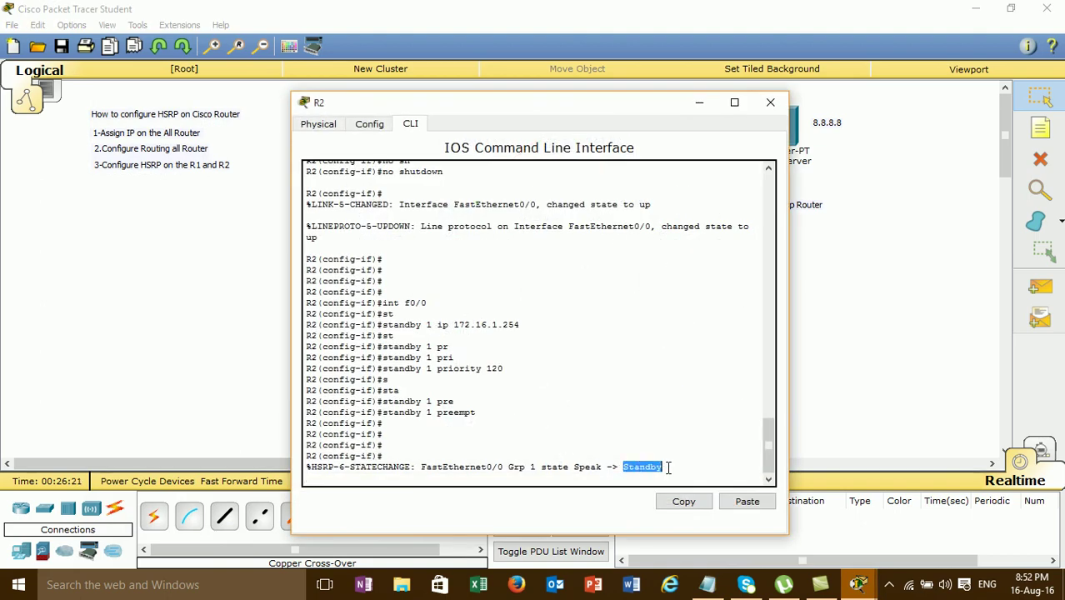
{"action": "left_click", "coordinate": [769, 103]}
Open R1's command line and exit configuration mode back to the privileged prompt.
{"action": "left_click", "coordinate": [456, 219]}
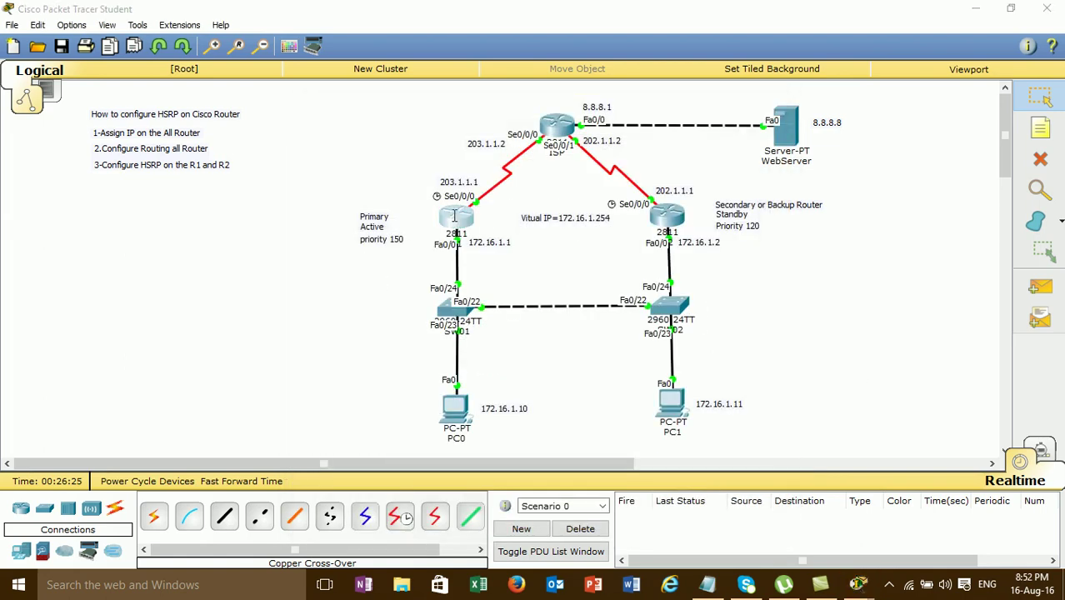
{"action": "left_click_drag", "start_coordinate": [525, 107], "coordinate": [360, 72]}
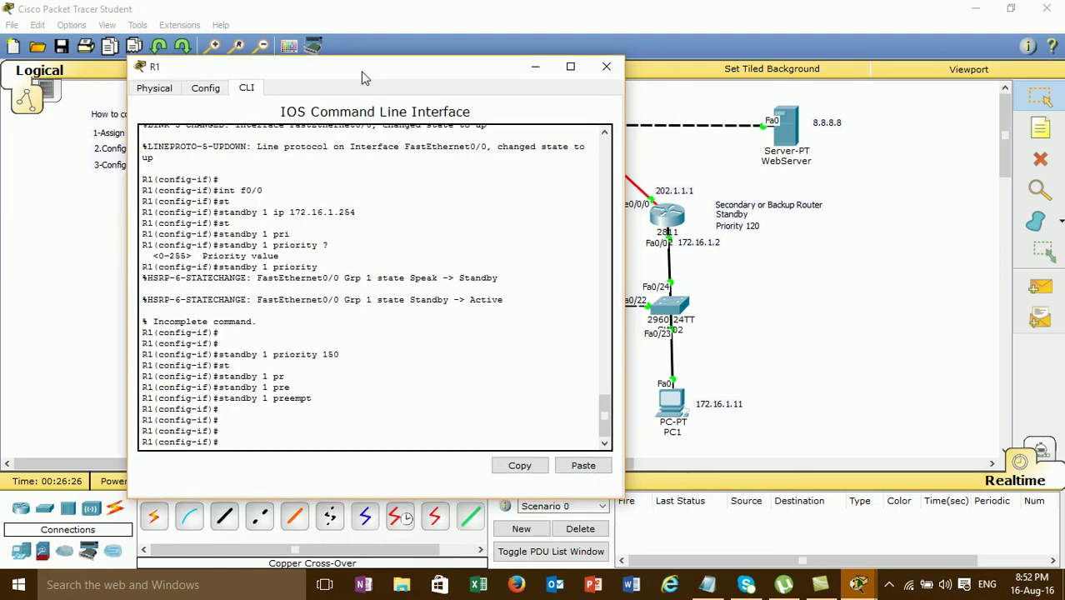
{"action": "key", "text": "Return"}
{"action": "key", "text": "Return"}
{"action": "type", "text": "exit"}
{"action": "key", "text": "Return"}
{"action": "type", "text": "sh"}
{"action": "key", "text": "Tab"}
{"action": "type", "text": "exit"}
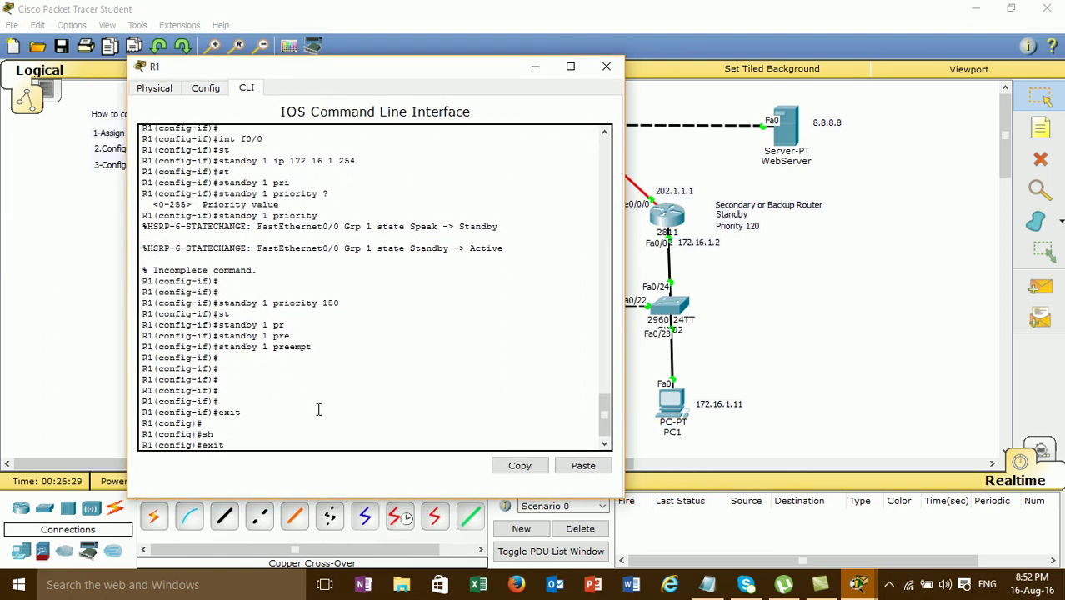
{"action": "key", "text": "Return"}
Run show standby brief on R1 to display its HSRP summary.
{"action": "type", "text": "sh"}
{"action": "key", "text": "Tab"}
{"action": "type", "text": "st"}
{"action": "key", "text": "Tab"}
{"action": "type", "text": "an"}
{"action": "key", "text": "Tab"}
{"action": "type", "text": "br"}
{"action": "key", "text": "Tab"}
{"action": "key", "text": "Return"}
{"action": "key", "text": "Return"}
{"action": "key", "text": "Return"}
{"action": "key", "text": "Return"}
{"action": "key", "text": "Return"}
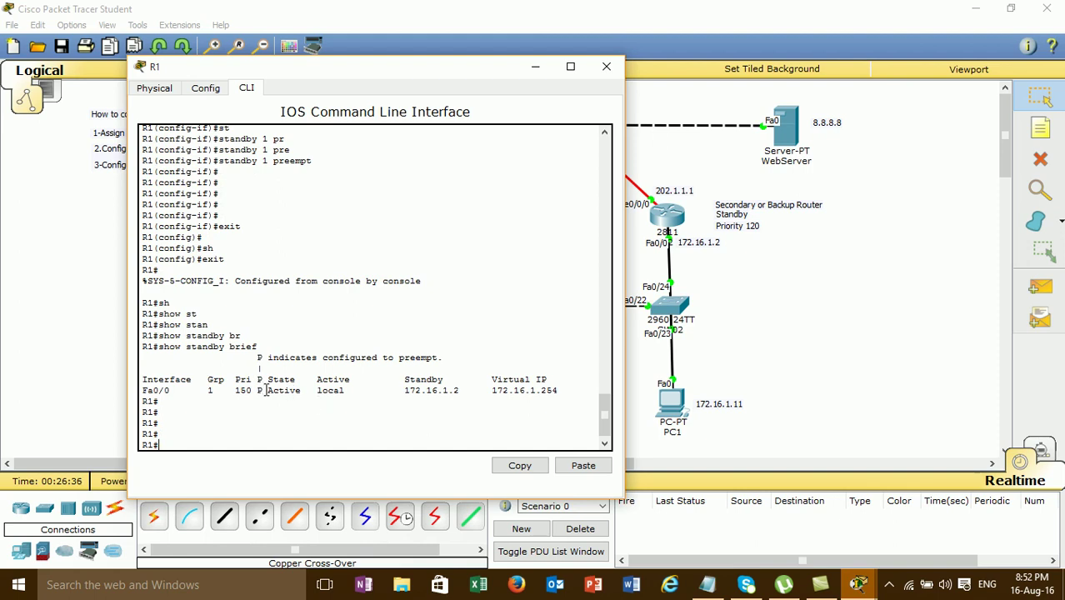
Examine the state, standby address, virtual IP and priority in R1's HSRP summary, then close the R1 window.
{"action": "left_click_drag", "start_coordinate": [262, 390], "coordinate": [305, 394]}
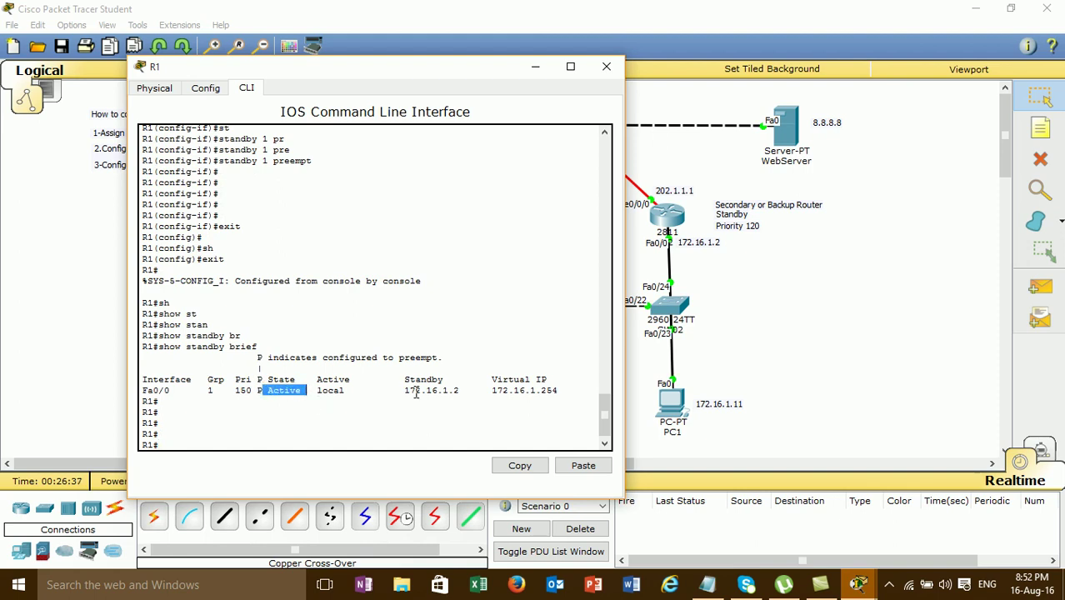
{"action": "left_click_drag", "start_coordinate": [404, 391], "coordinate": [464, 395]}
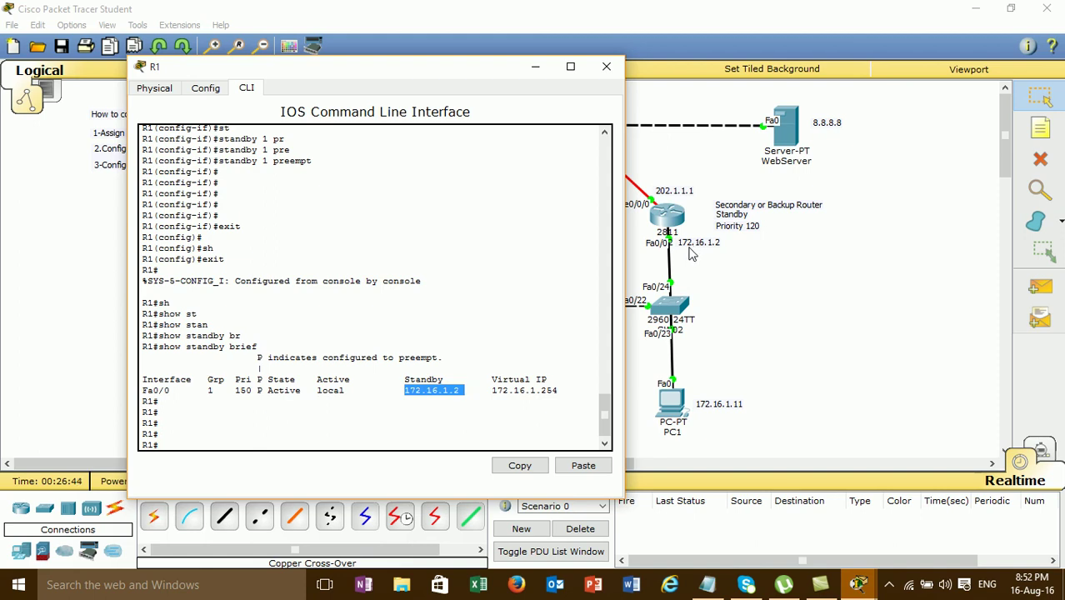
{"action": "left_click_drag", "start_coordinate": [406, 390], "coordinate": [593, 395]}
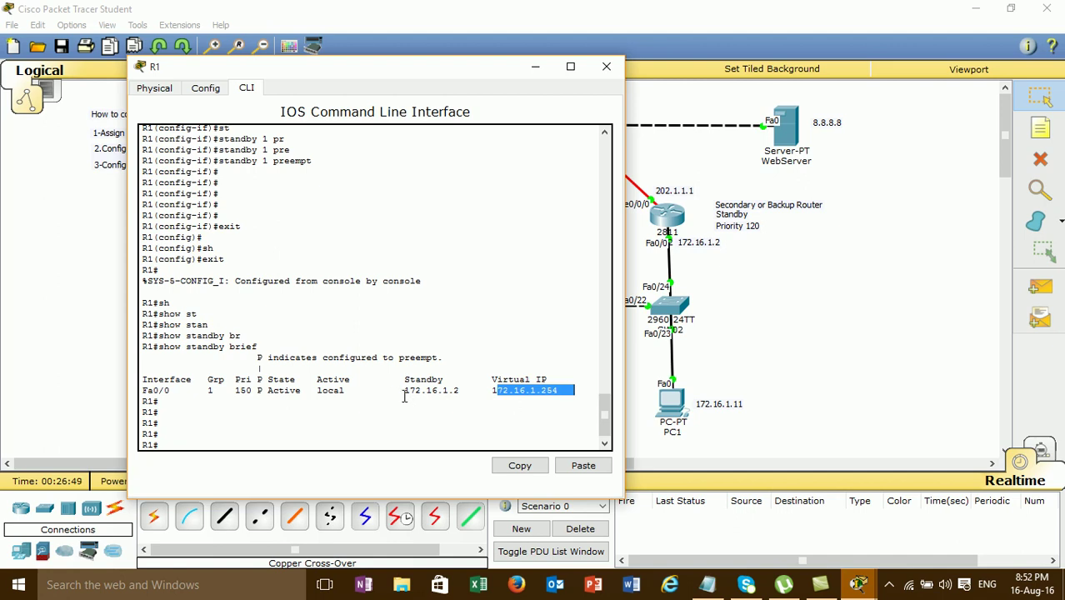
{"action": "left_click_drag", "start_coordinate": [203, 390], "coordinate": [253, 392]}
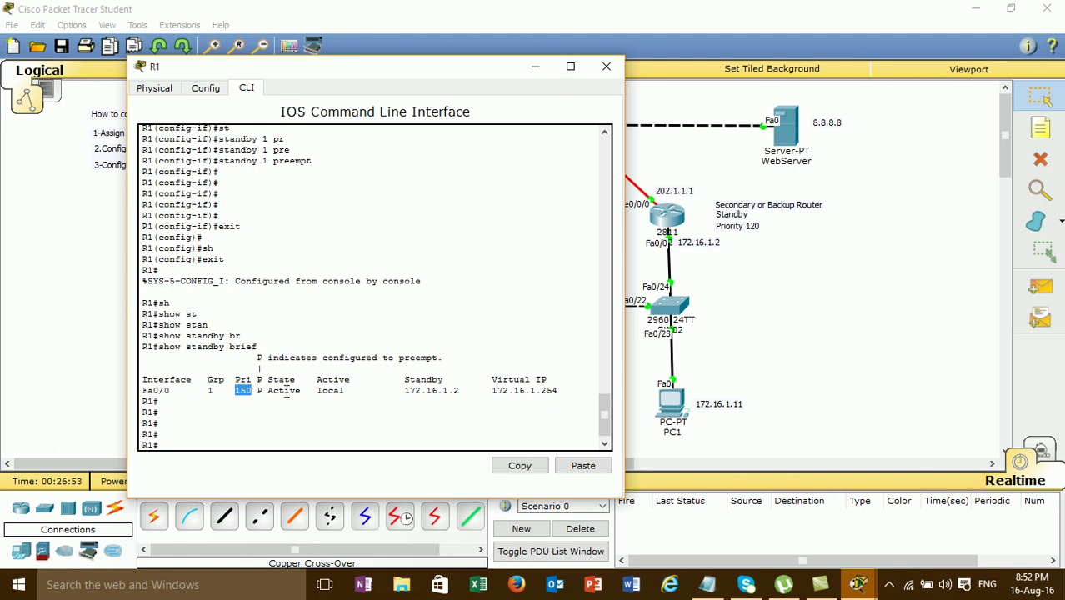
{"action": "left_click_drag", "start_coordinate": [267, 390], "coordinate": [488, 402]}
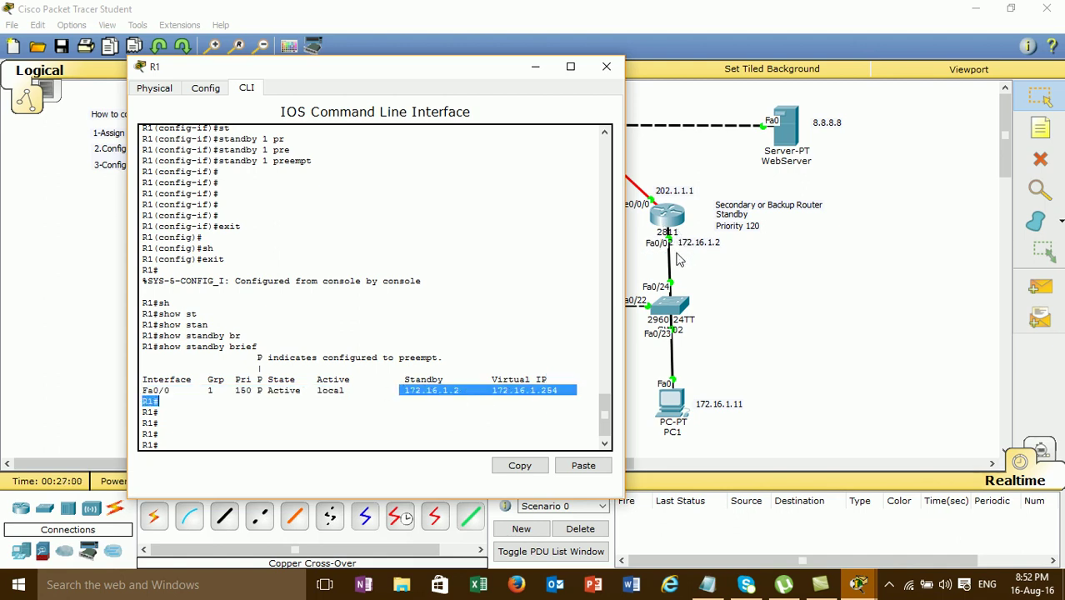
{"action": "left_click", "coordinate": [606, 67]}
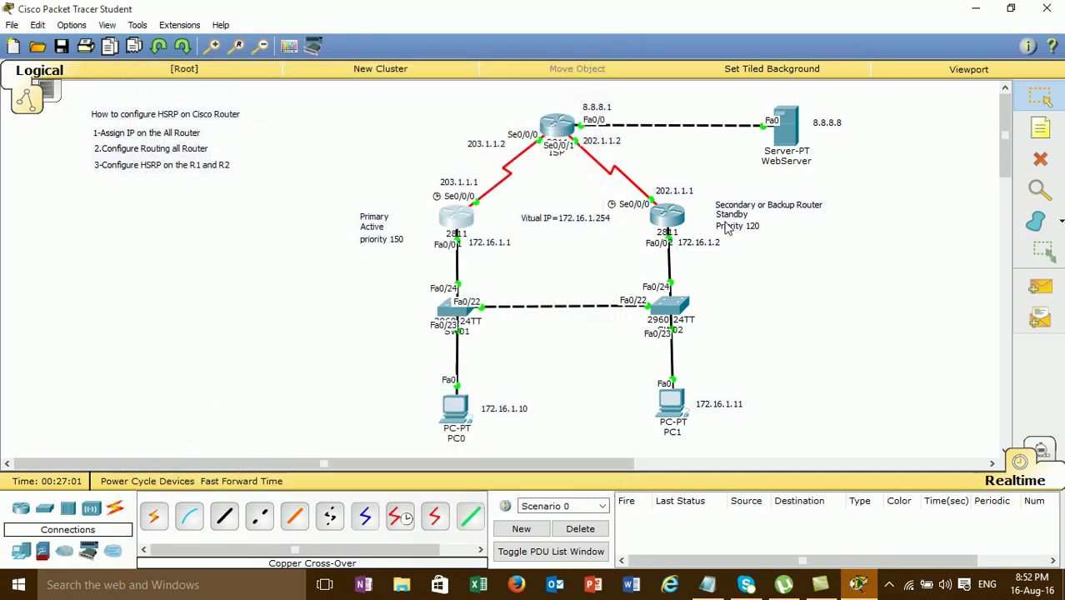
Open R2's command line and end its configuration mode.
{"action": "left_click", "coordinate": [664, 214]}
{"action": "left_click_drag", "start_coordinate": [559, 105], "coordinate": [382, 39]}
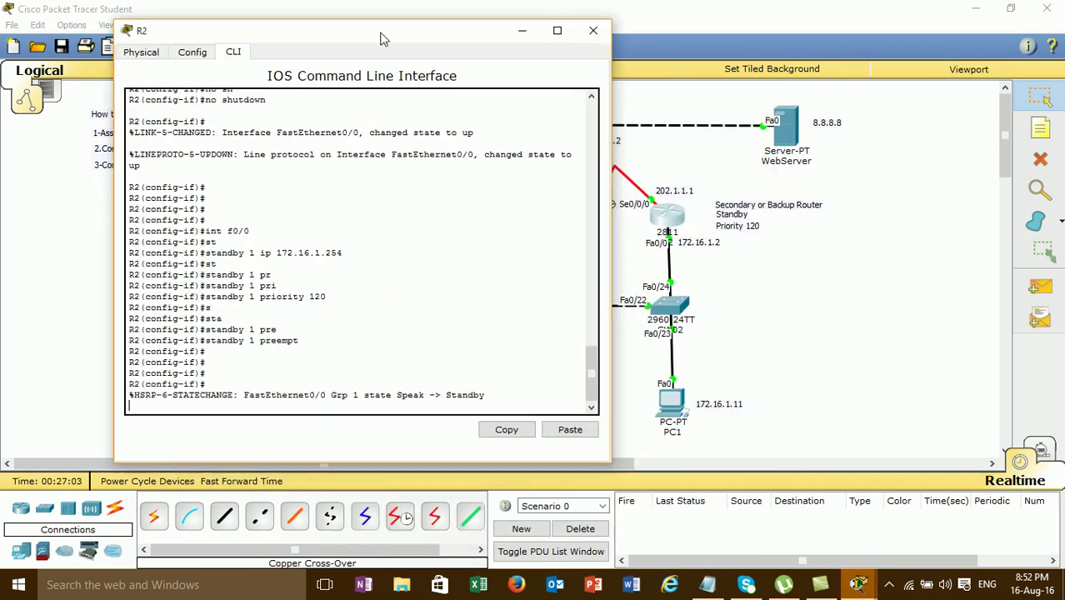
{"action": "key", "text": "Return"}
{"action": "key", "text": "Return"}
{"action": "type", "text": "end"}
{"action": "key", "text": "Return"}
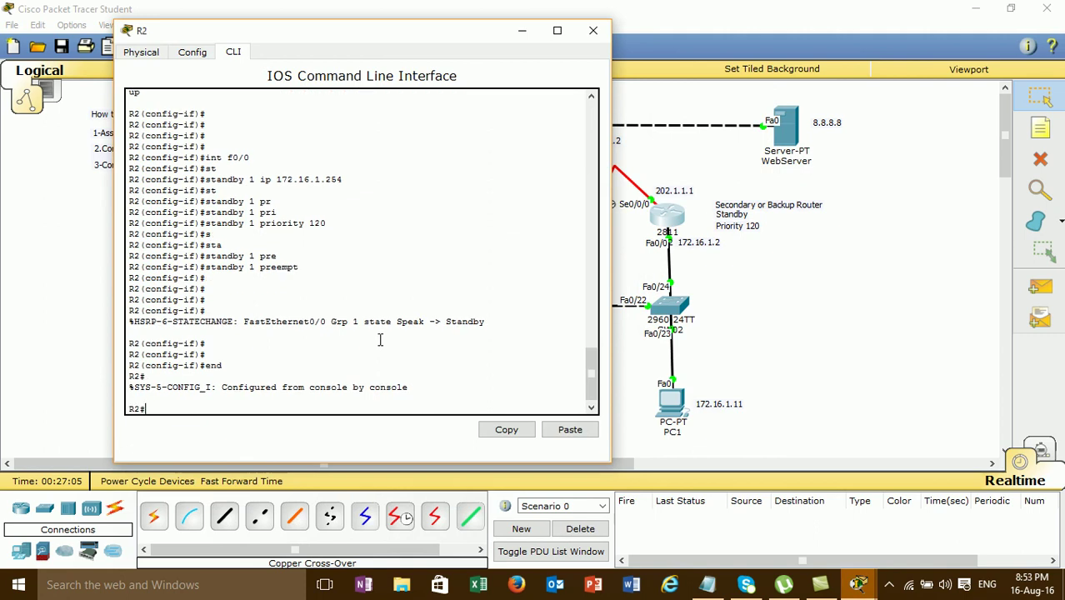
Run show standby brief on R2 to display its HSRP summary.
{"action": "type", "text": "sh"}
{"action": "key", "text": "Tab"}
{"action": "type", "text": "st"}
{"action": "key", "text": "Tab"}
{"action": "type", "text": "an"}
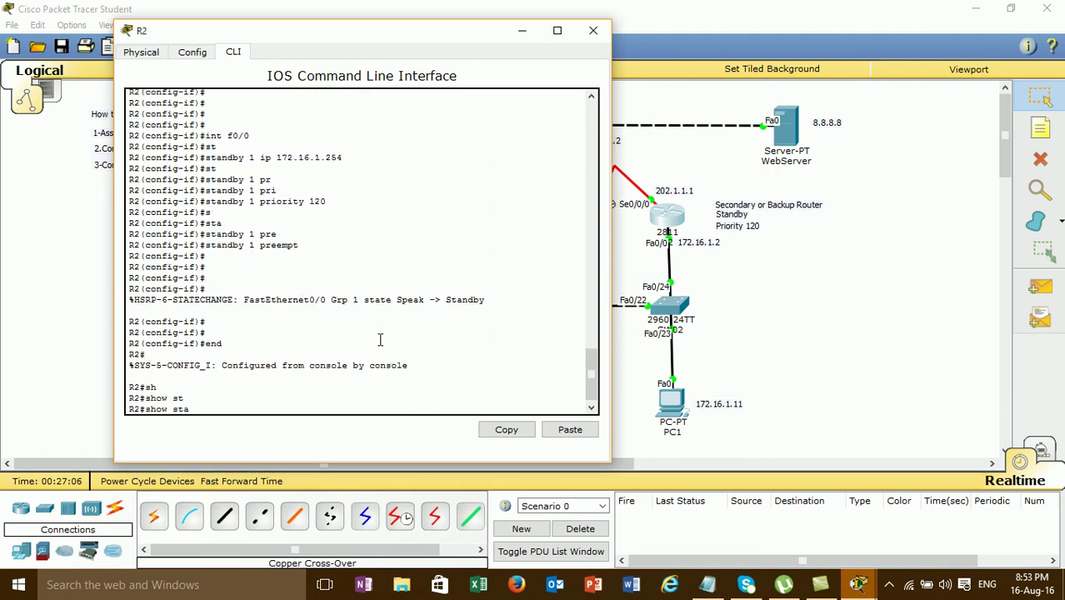
{"action": "key", "text": "Tab"}
{"action": "type", "text": "br"}
{"action": "key", "text": "Tab"}
{"action": "key", "text": "Return"}
{"action": "key", "text": "Return"}
{"action": "key", "text": "Return"}
{"action": "key", "text": "Return"}
{"action": "key", "text": "Return"}
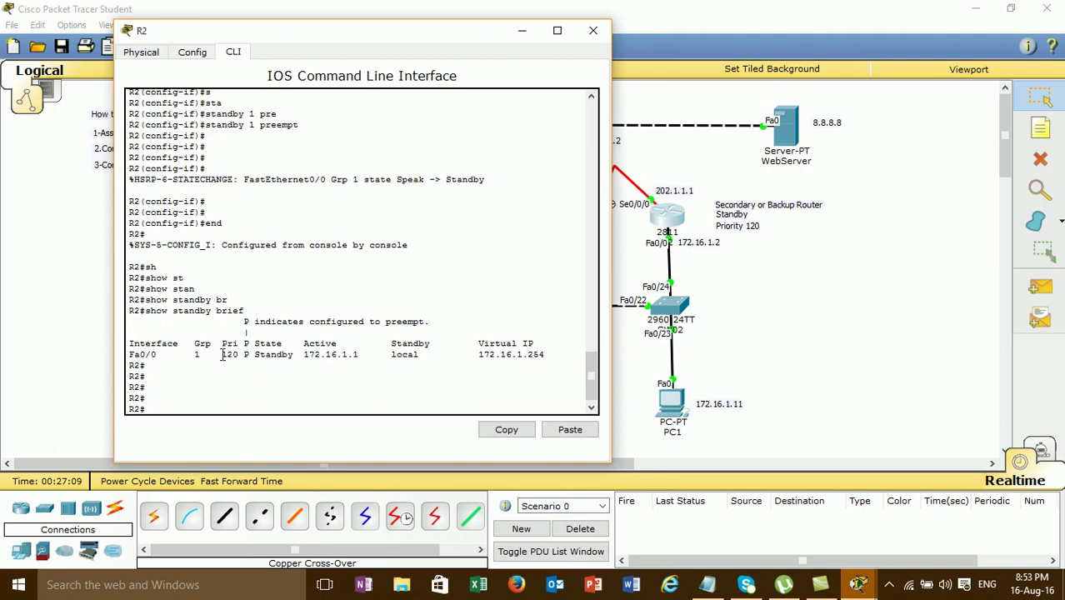
Examine the state, active router address and virtual IP in R2's HSRP summary against the topology labels.
{"action": "left_click_drag", "start_coordinate": [192, 354], "coordinate": [319, 366]}
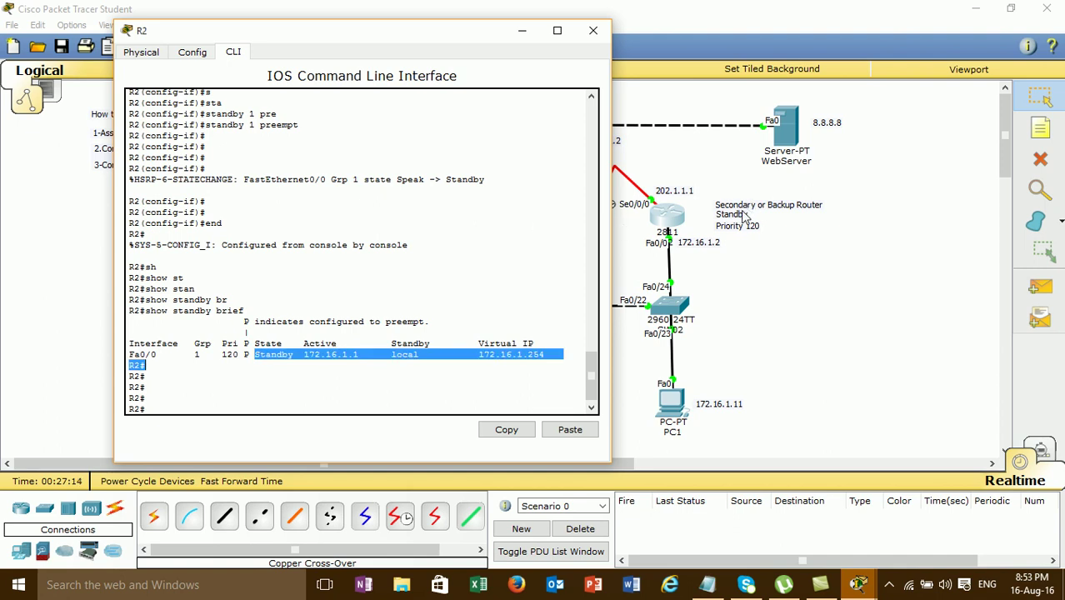
{"action": "left_click", "coordinate": [363, 368]}
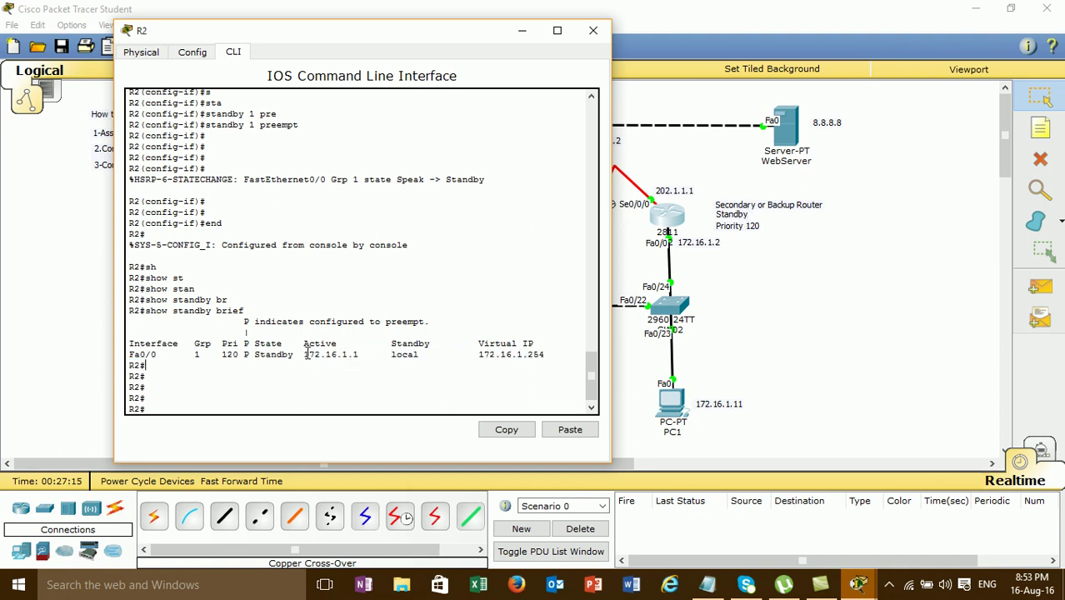
{"action": "left_click_drag", "start_coordinate": [305, 354], "coordinate": [147, 366]}
{"action": "left_click_drag", "start_coordinate": [393, 43], "coordinate": [799, 64]}
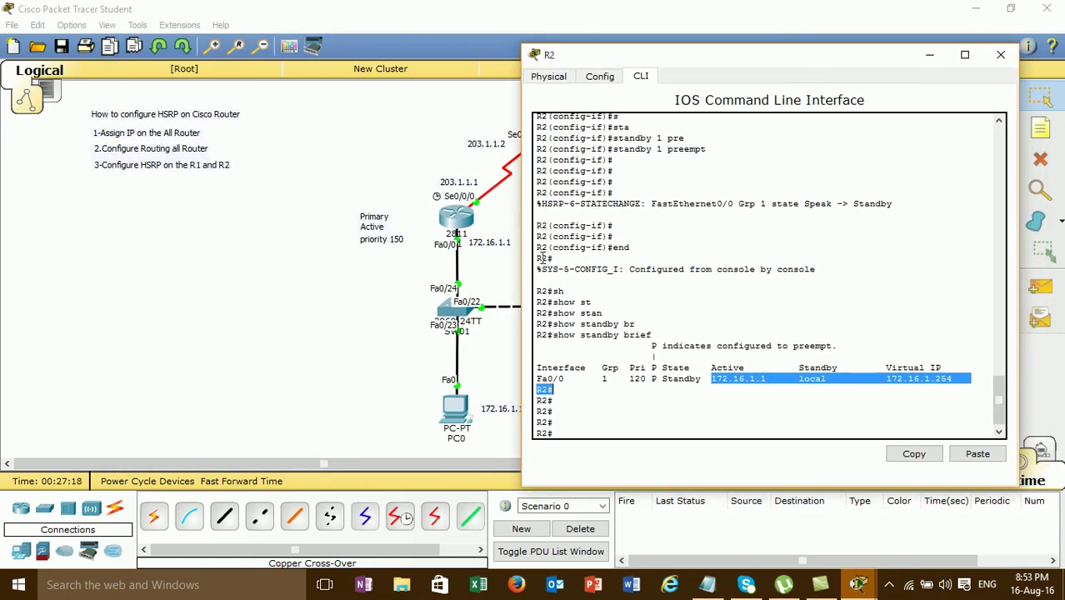
{"action": "left_click", "coordinate": [754, 386]}
{"action": "left_click_drag", "start_coordinate": [718, 378], "coordinate": [761, 379]}
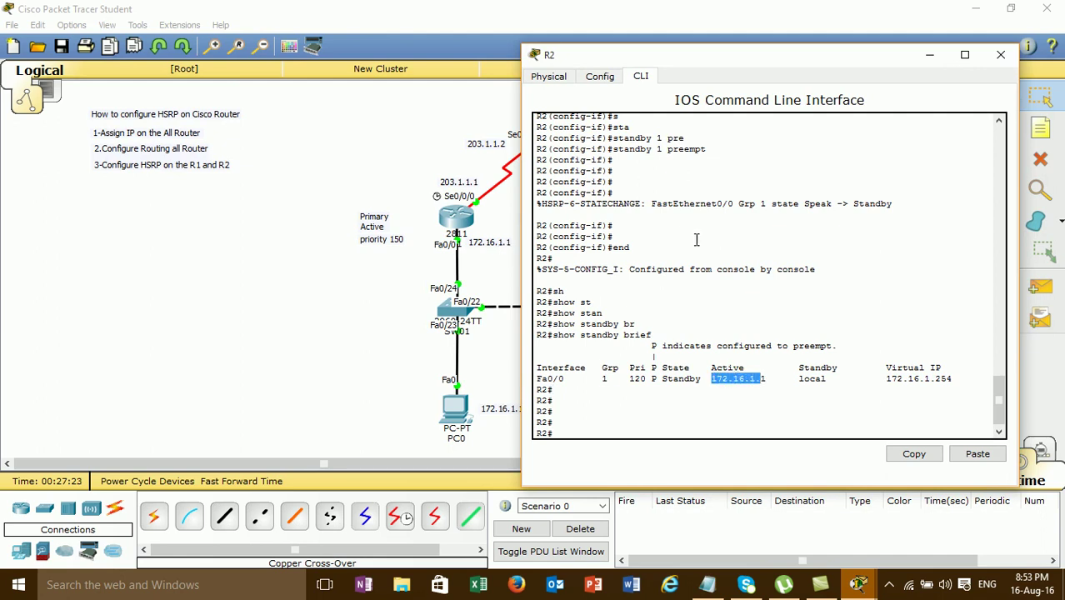
{"action": "left_click_drag", "start_coordinate": [884, 379], "coordinate": [982, 398]}
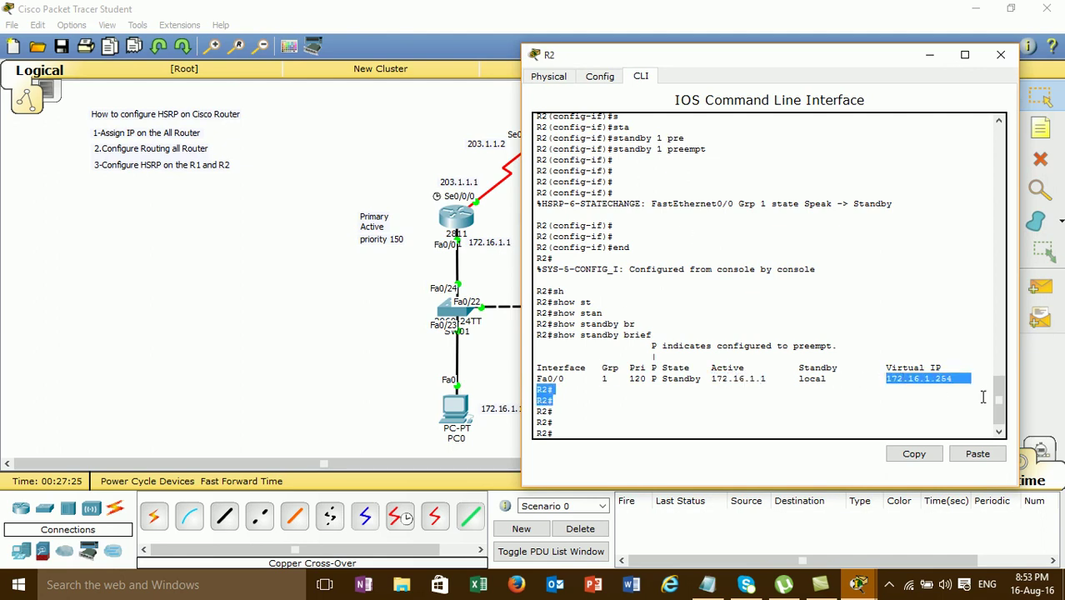
{"action": "left_click", "coordinate": [968, 381]}
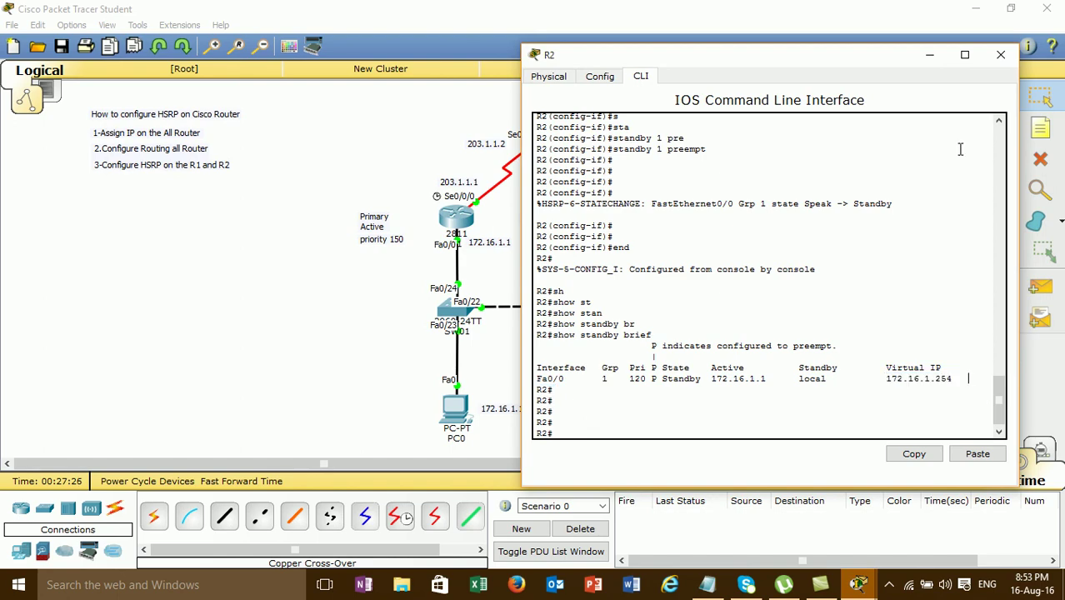
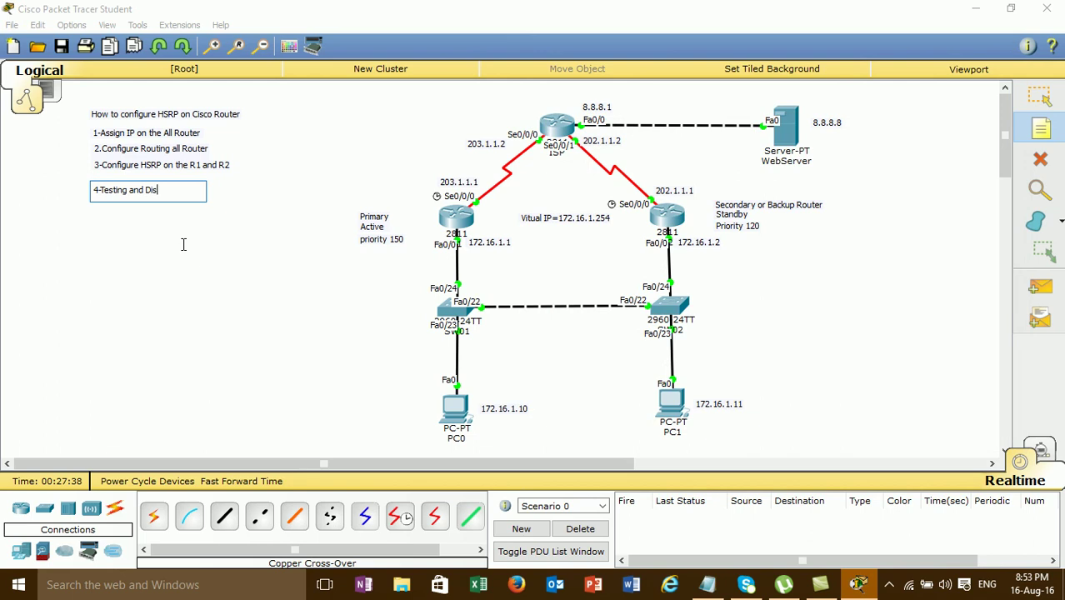
Complete the note as "4-Testing and Discount int on R1 and R2" and align it under the third item of the task list.
{"action": "type", "text": "ount int on R1 and R2"}
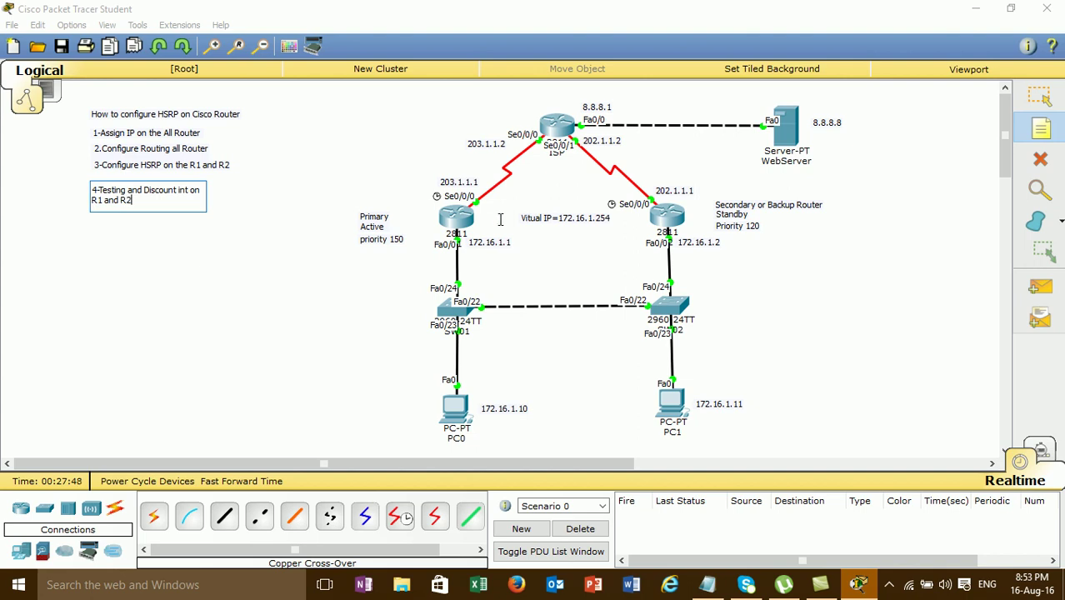
{"action": "left_click", "coordinate": [1039, 97]}
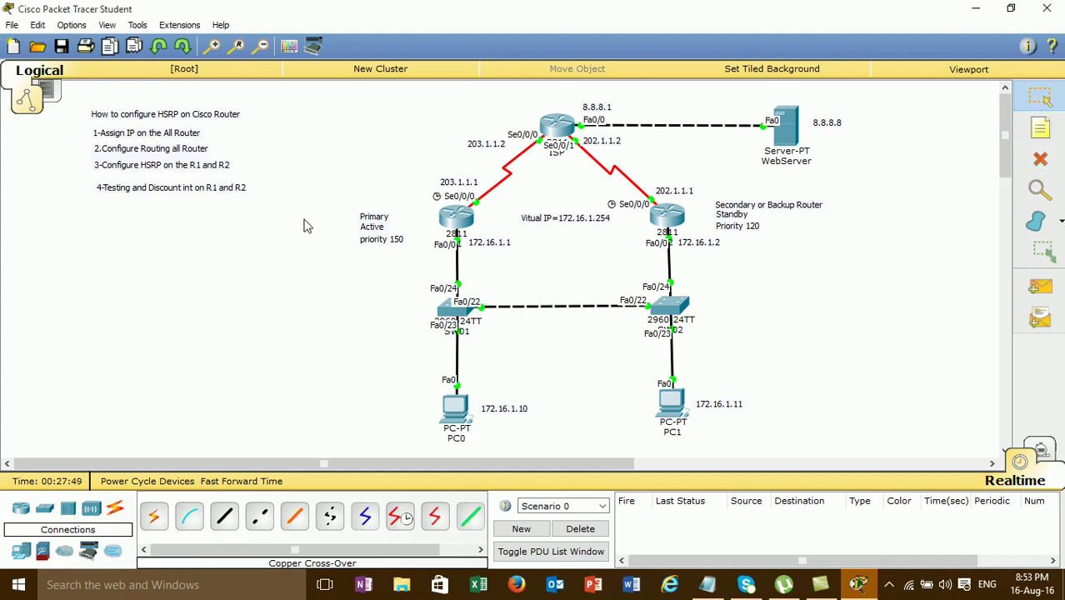
{"action": "left_click_drag", "start_coordinate": [207, 196], "coordinate": [203, 184]}
{"action": "left_click", "coordinate": [212, 212]}
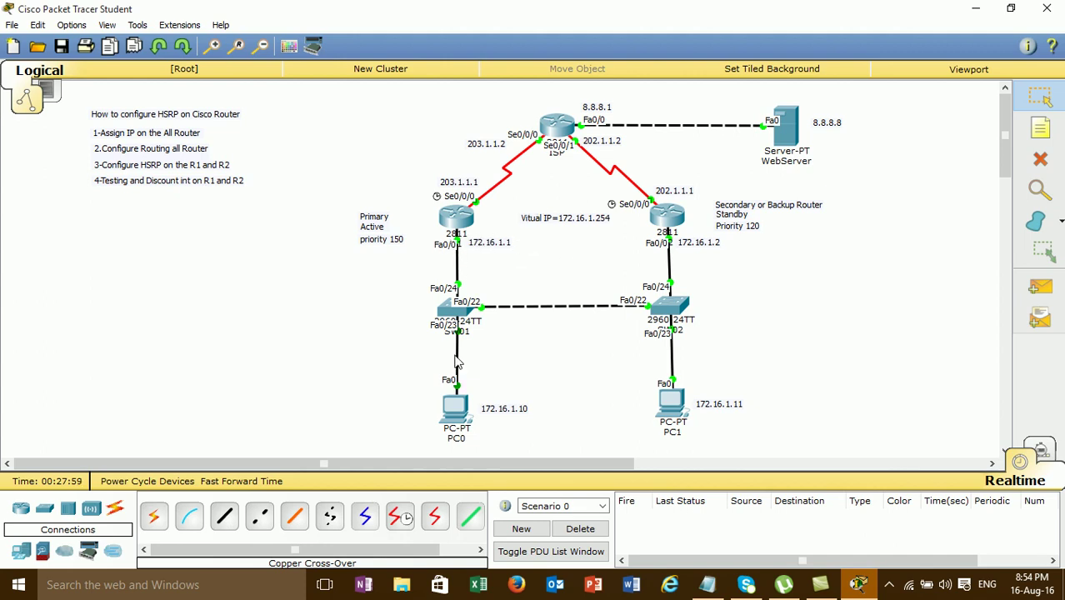
Review the topology path from PC0 through routers R1 and R2 to the web server at 8.8.8.8.
{"action": "left_click_drag", "start_coordinate": [373, 400], "coordinate": [562, 446]}
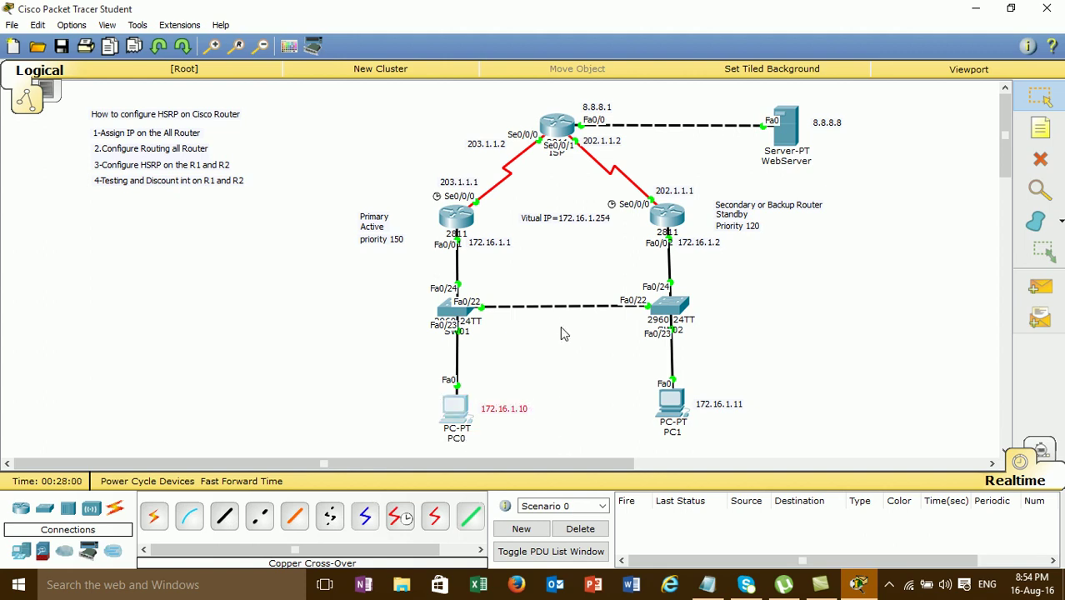
{"action": "left_click_drag", "start_coordinate": [839, 136], "coordinate": [829, 113]}
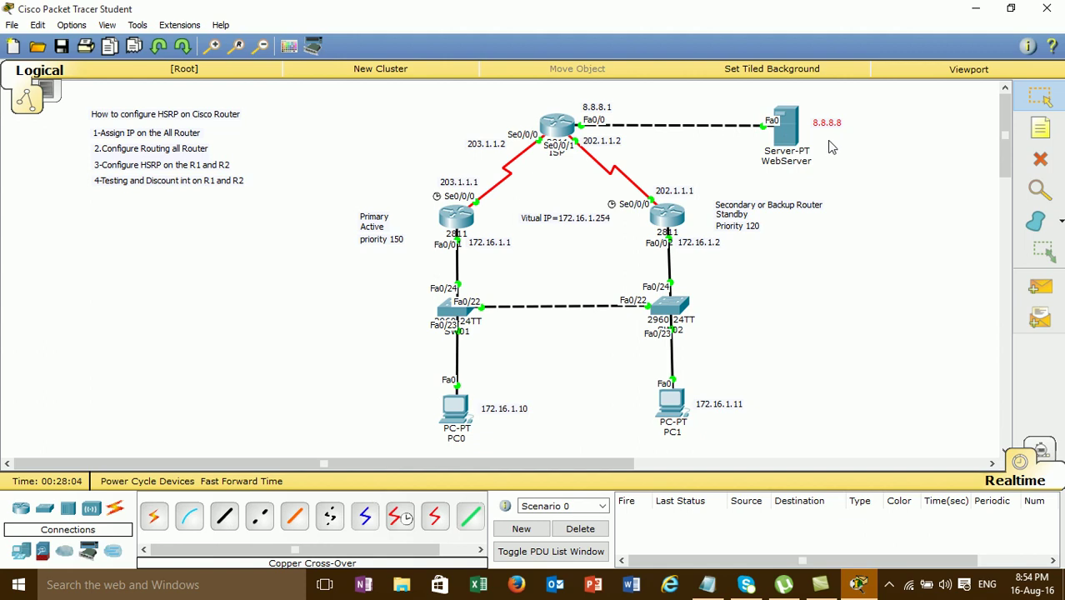
{"action": "left_click_drag", "start_coordinate": [838, 157], "coordinate": [812, 114]}
{"action": "left_click", "coordinate": [581, 256]}
{"action": "left_click_drag", "start_coordinate": [363, 188], "coordinate": [818, 391]}
{"action": "left_click", "coordinate": [818, 391]}
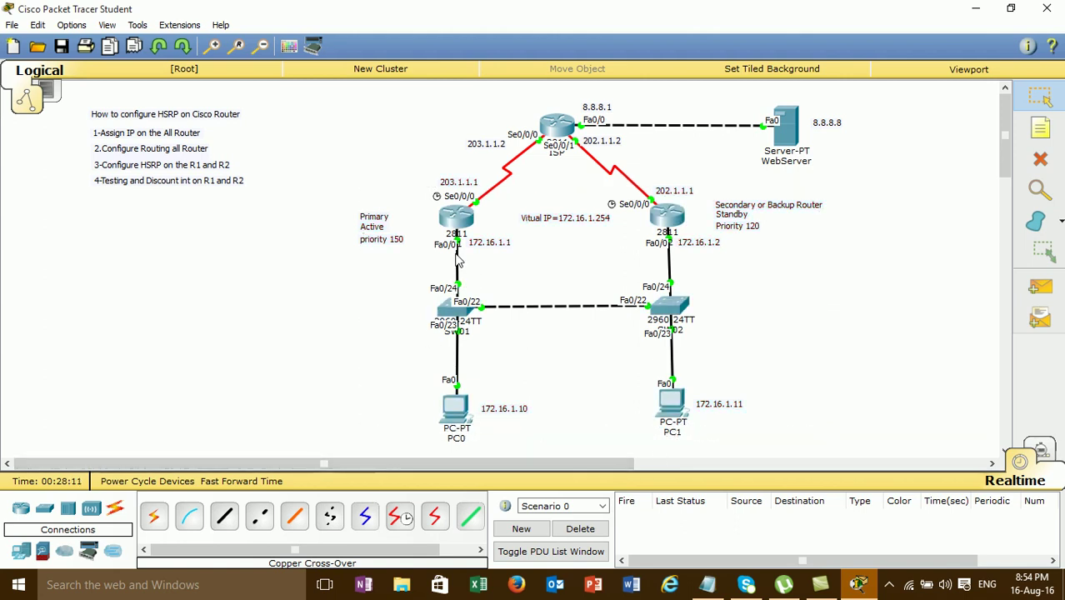
{"action": "left_click_drag", "start_coordinate": [372, 393], "coordinate": [553, 442]}
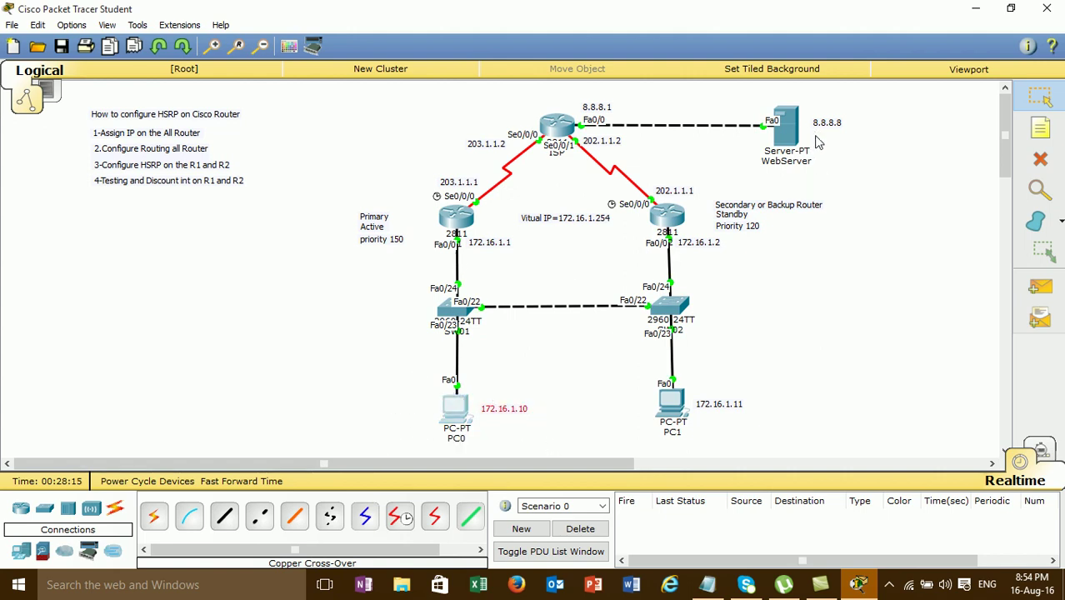
{"action": "left_click", "coordinate": [862, 193]}
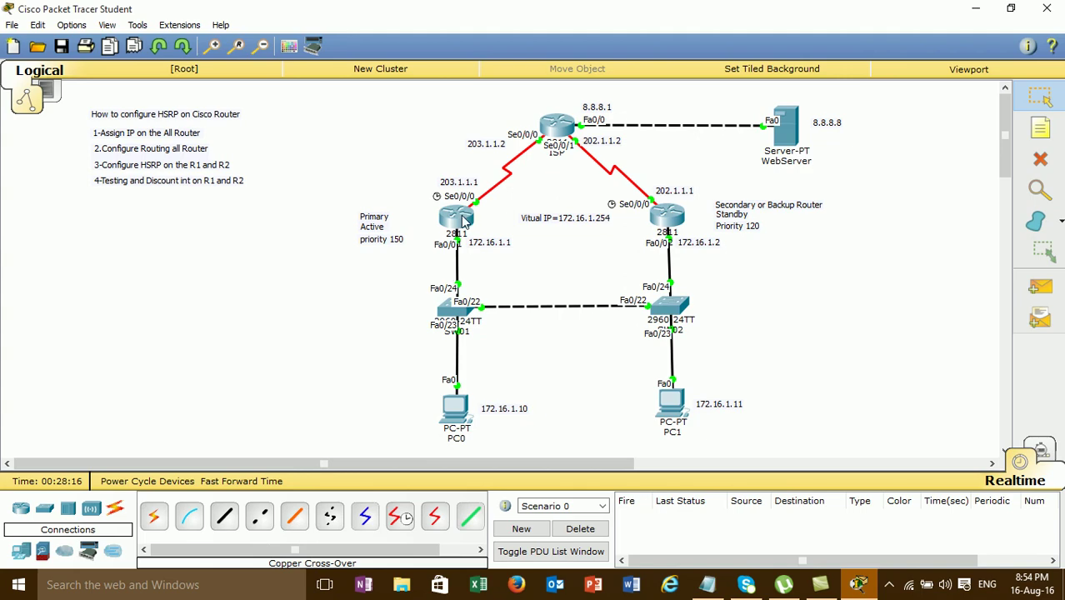
{"action": "left_click", "coordinate": [456, 218]}
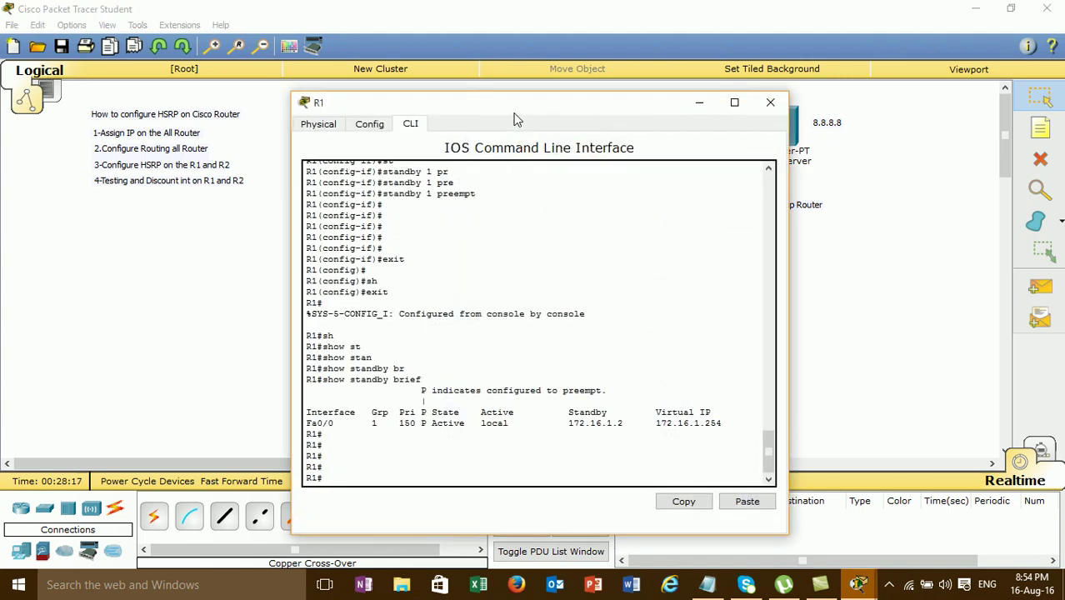
{"action": "left_click", "coordinate": [770, 102]}
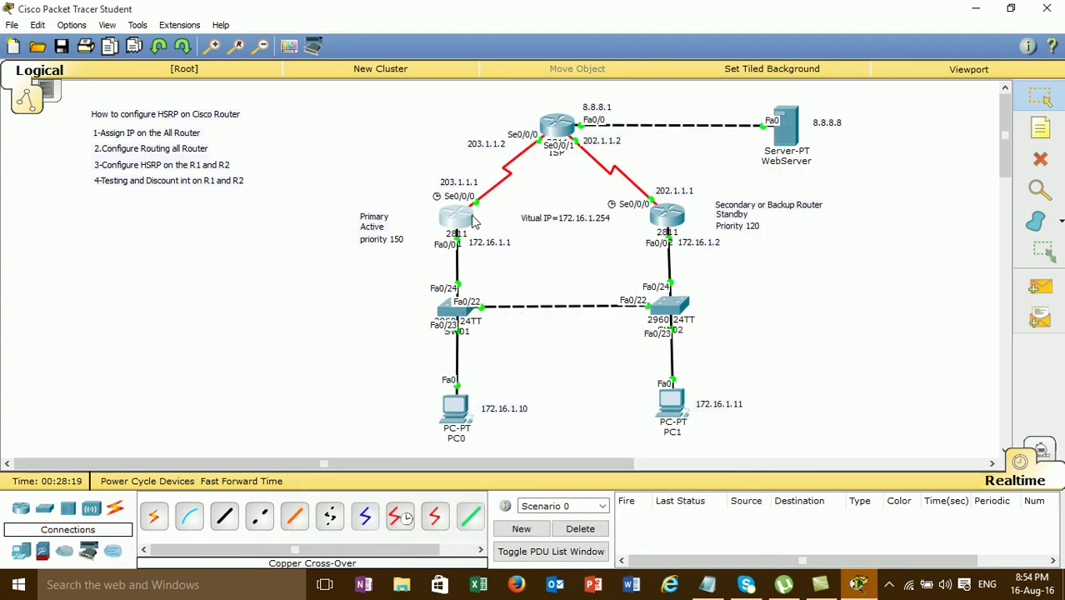
In PC0's Command Prompt, stop the running ping and start a new continuous ping with ping -t 8.8.8.8.
{"action": "left_click", "coordinate": [457, 407]}
{"action": "left_click_drag", "start_coordinate": [609, 108], "coordinate": [360, 83]}
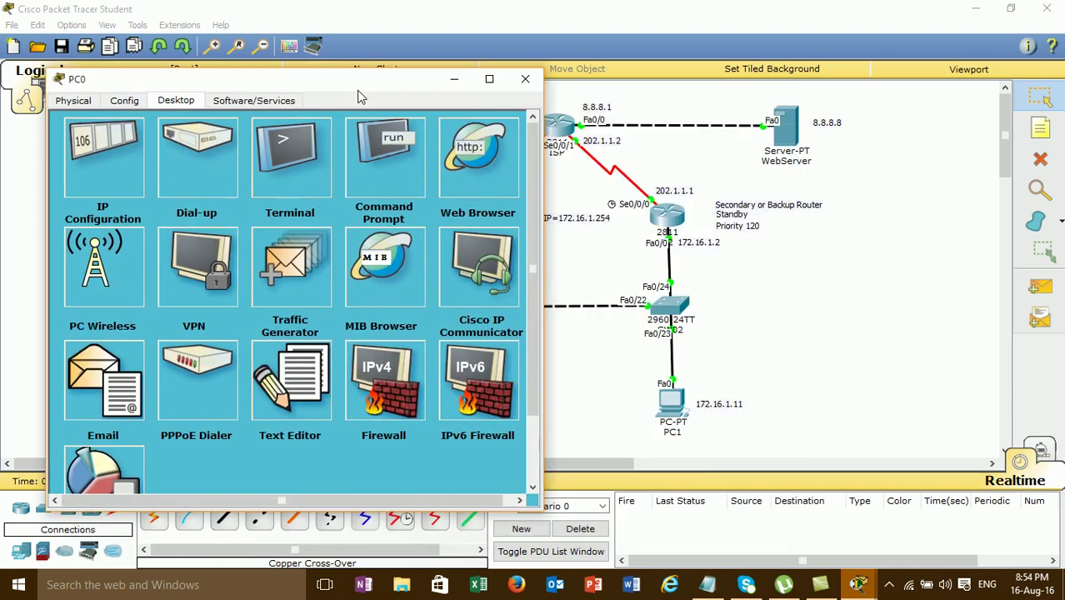
{"action": "left_click", "coordinate": [391, 150]}
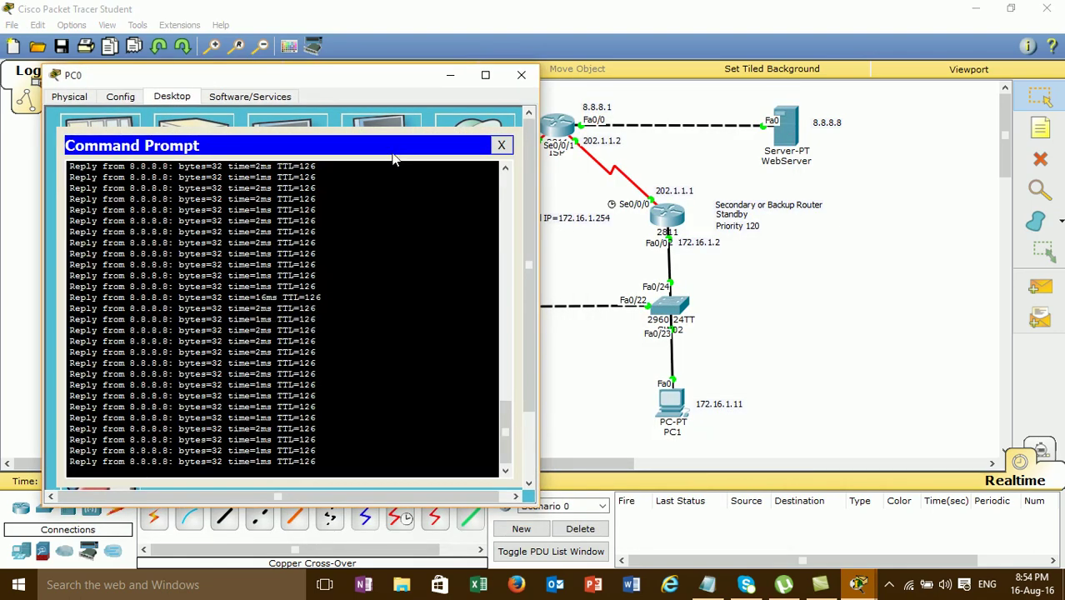
{"action": "key", "text": "ctrl+c"}
{"action": "key", "text": "Up"}
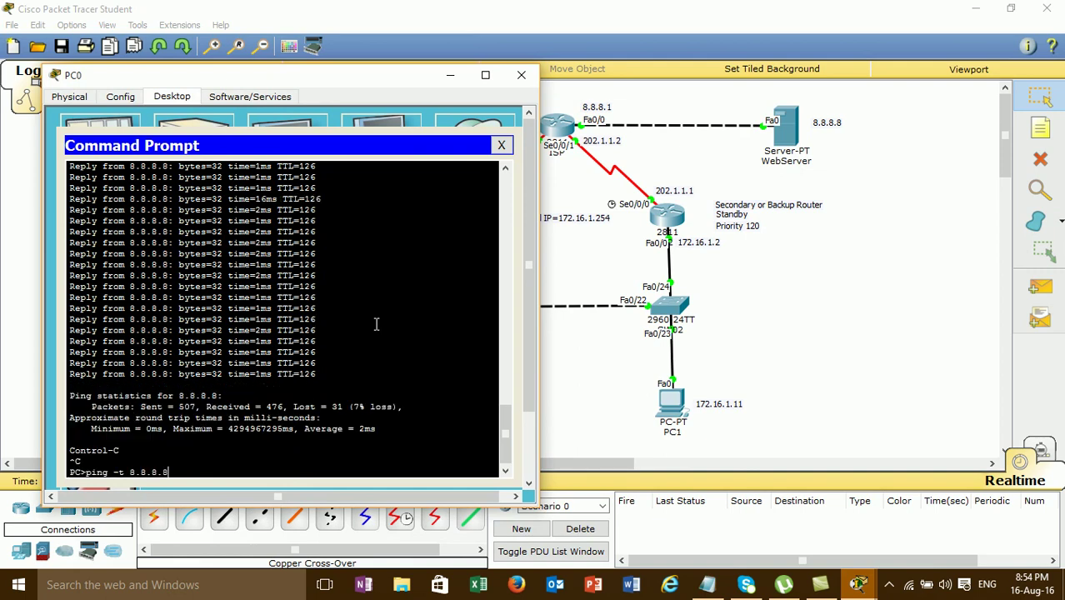
{"action": "key", "text": "Return"}
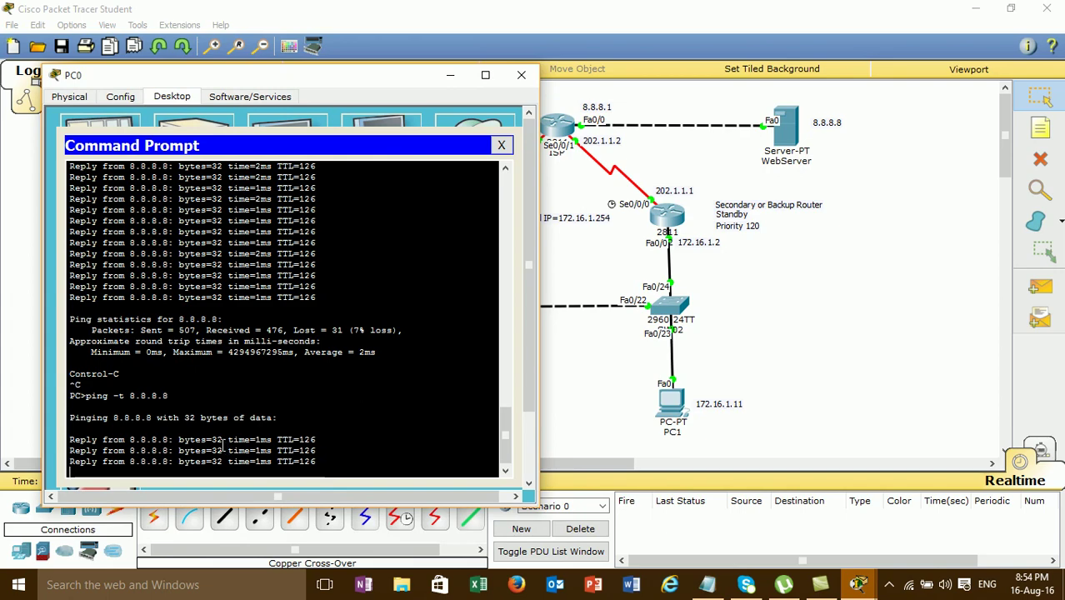
In PC1's Command Prompt, stop the running ping and start a new continuous ping with ping -t 8.8.8.8.
{"action": "left_click", "coordinate": [520, 75]}
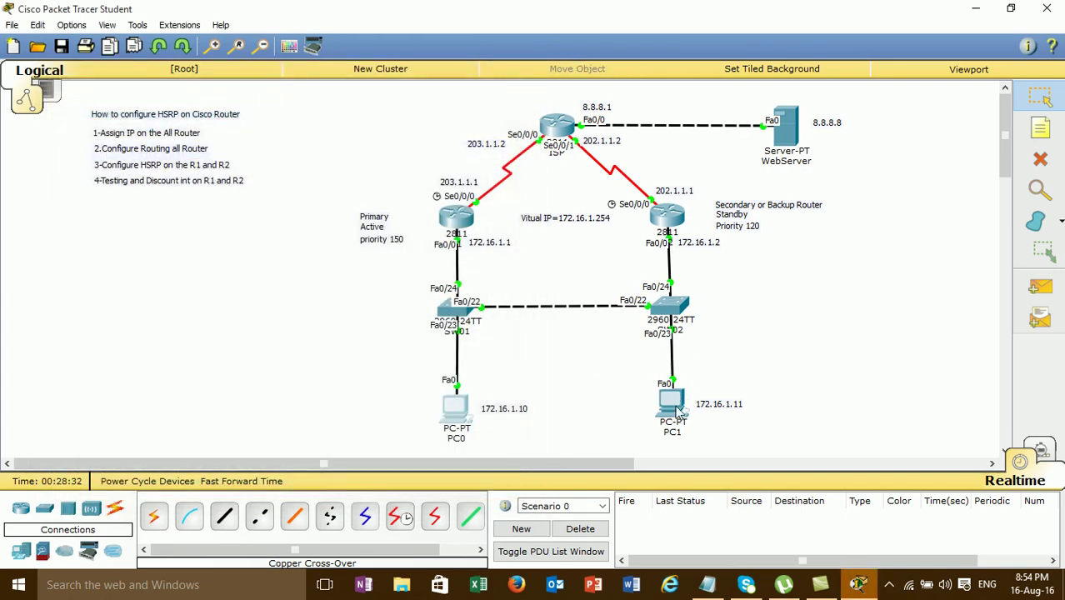
{"action": "left_click", "coordinate": [677, 409]}
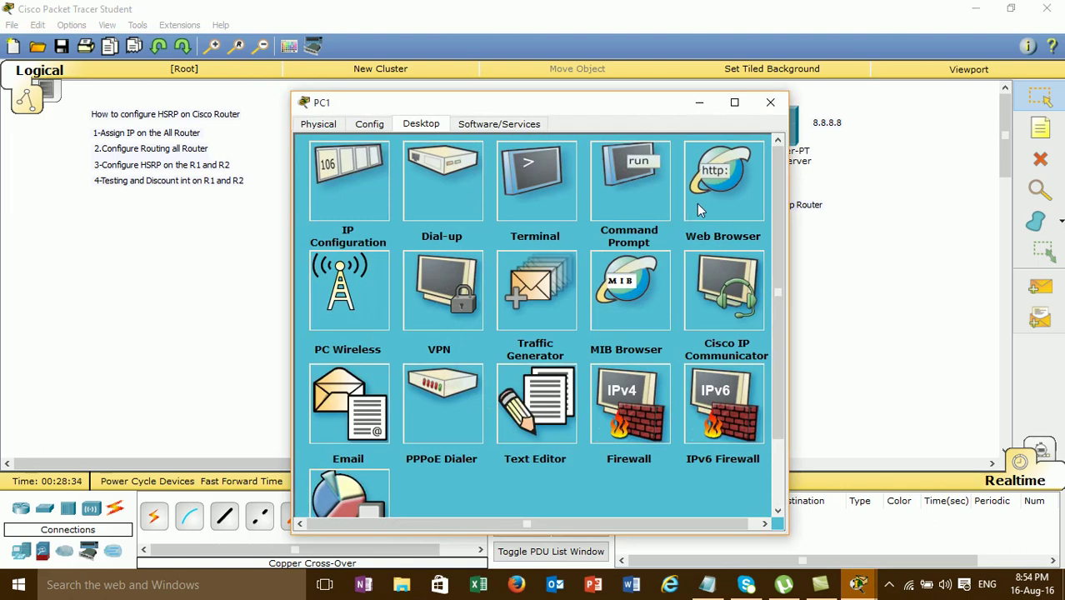
{"action": "left_click", "coordinate": [619, 210]}
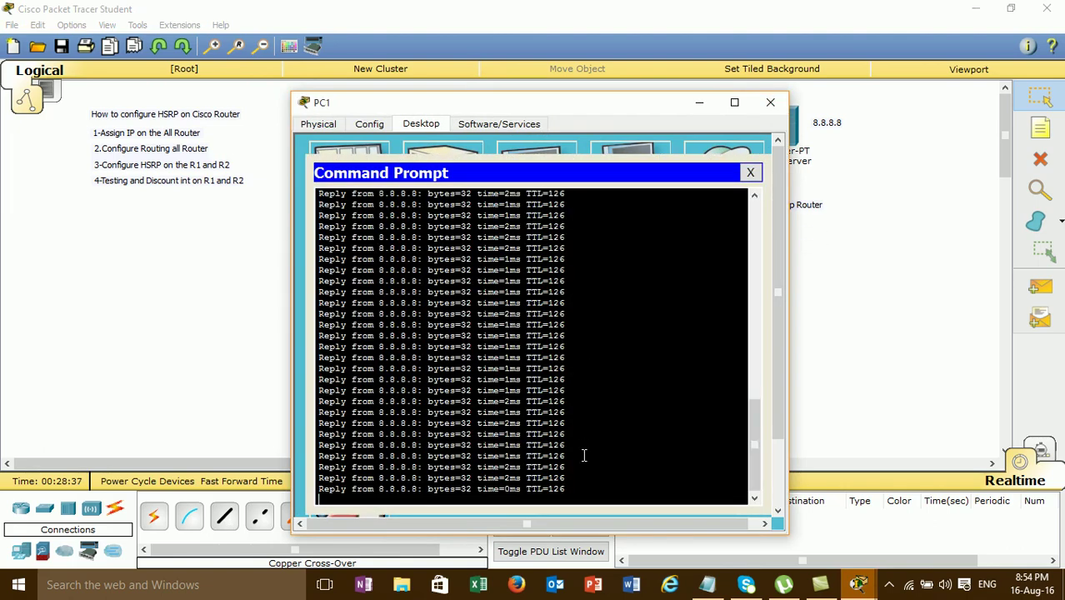
{"action": "key", "text": "ctrl+c"}
{"action": "key", "text": "Up"}
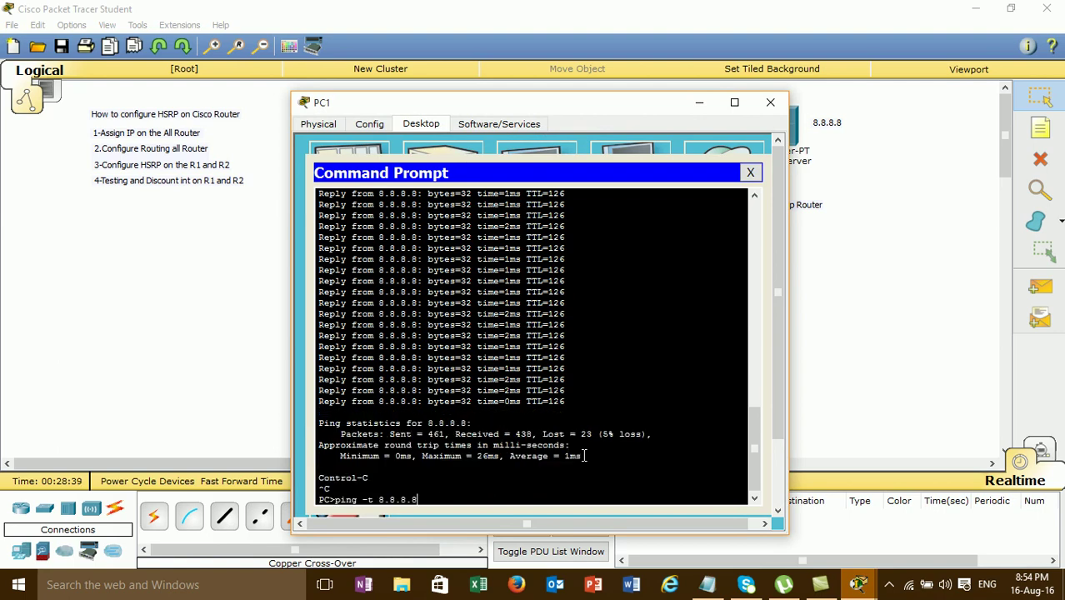
{"action": "key", "text": "Return"}
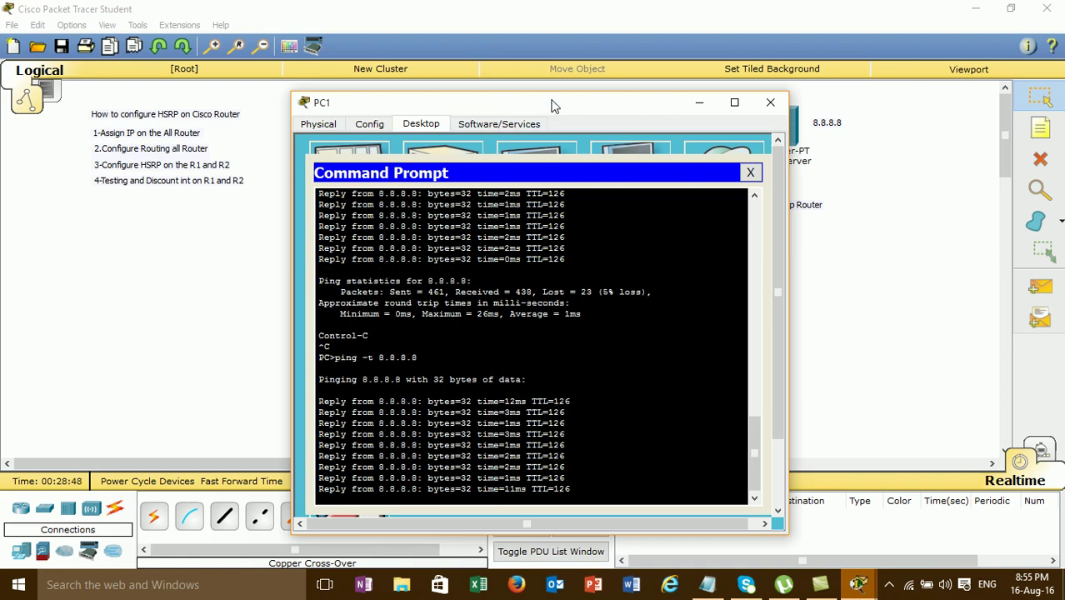
{"action": "left_click_drag", "start_coordinate": [552, 100], "coordinate": [562, 95]}
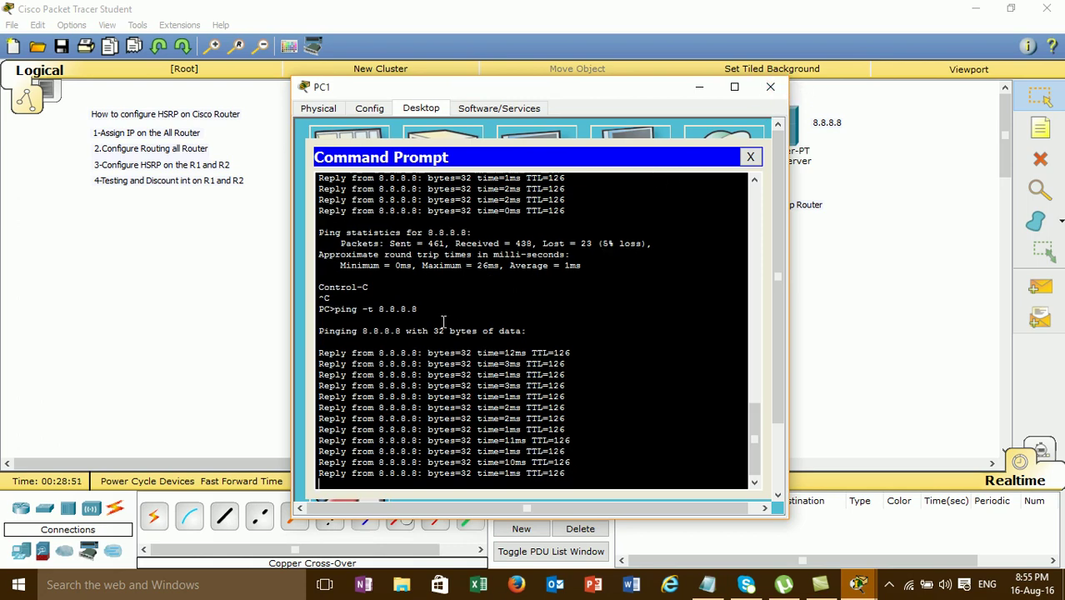
{"action": "left_click", "coordinate": [770, 86]}
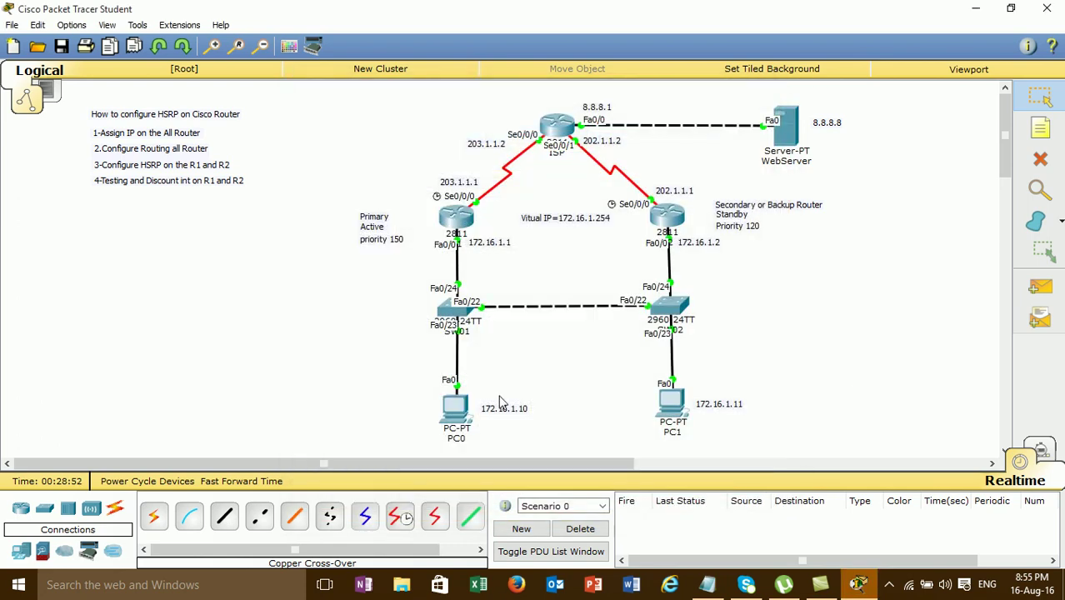
In PC0's Command Prompt, stop the continuous ping and trace the route to the web server with tracert 8.8.8.8.
{"action": "left_click", "coordinate": [455, 412]}
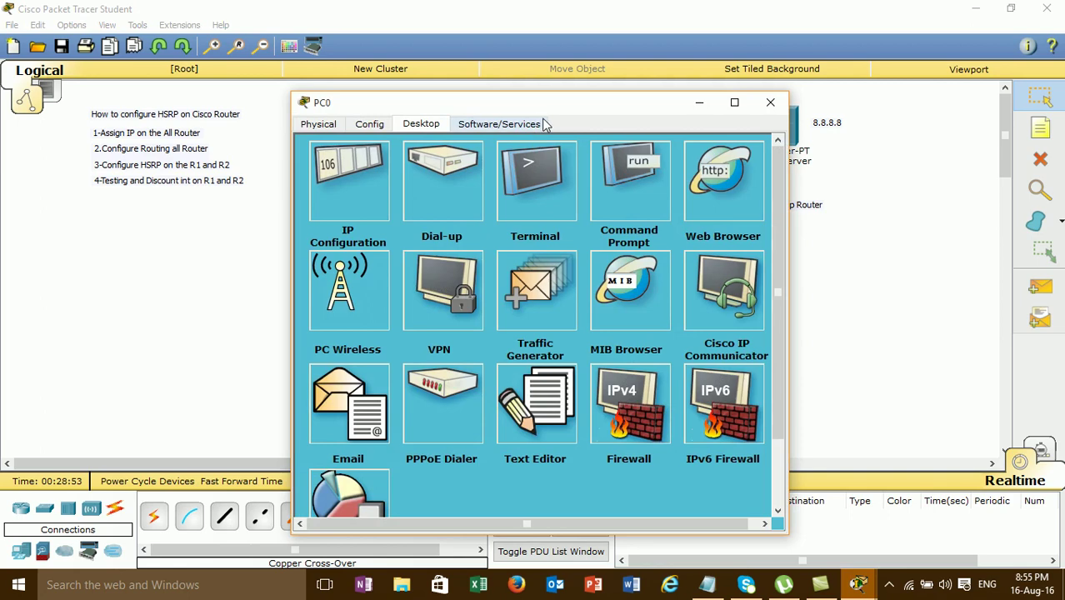
{"action": "left_click_drag", "start_coordinate": [549, 114], "coordinate": [361, 99]}
{"action": "left_click", "coordinate": [431, 172]}
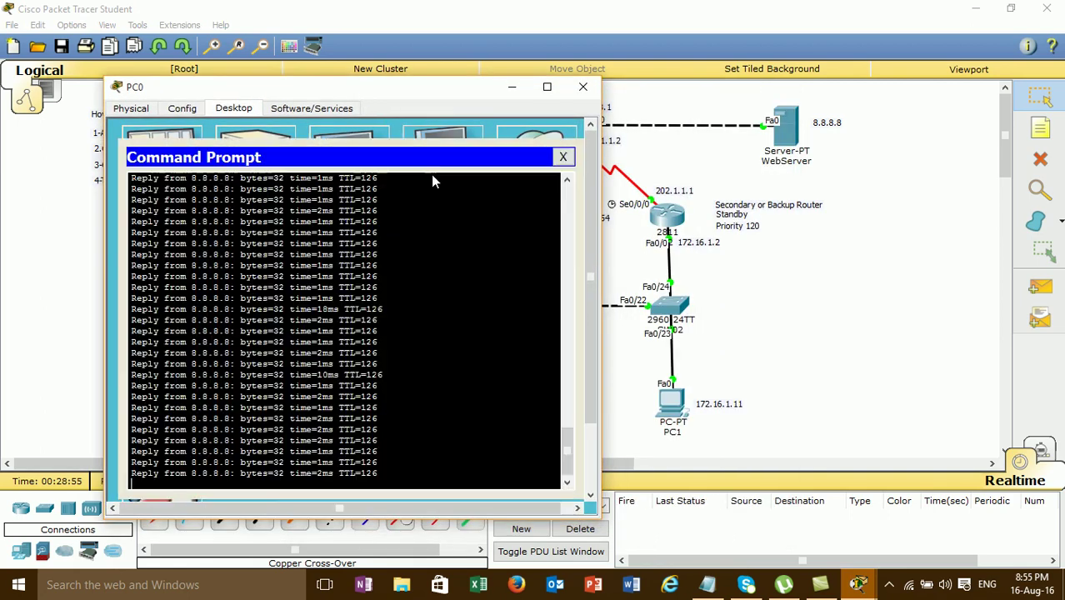
{"action": "key", "text": "ctrl+c"}
{"action": "type", "text": "tracert 8.8.8.8"}
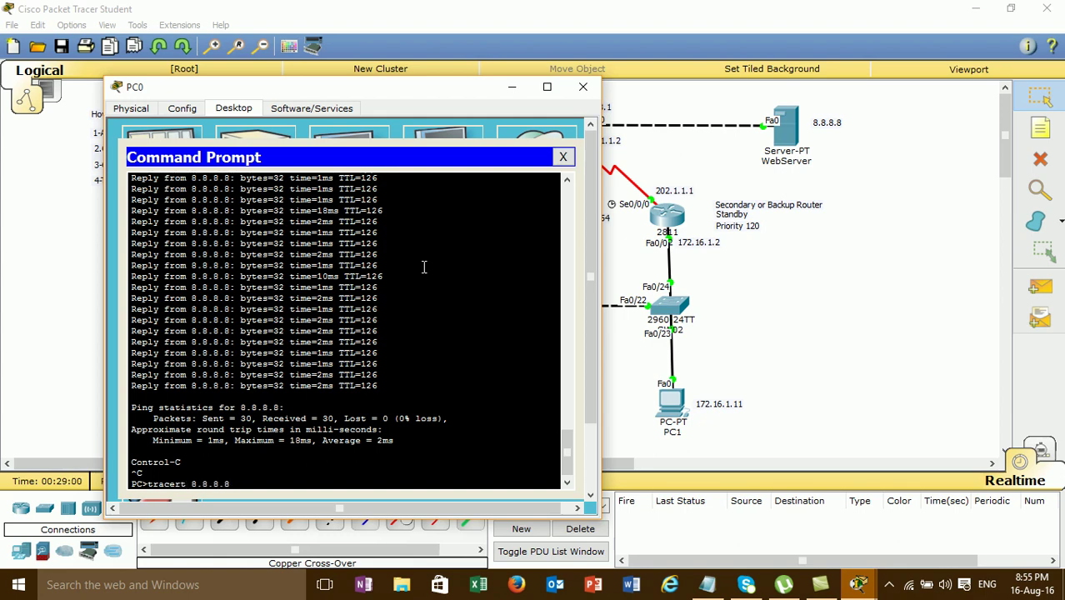
{"action": "key", "text": "Return"}
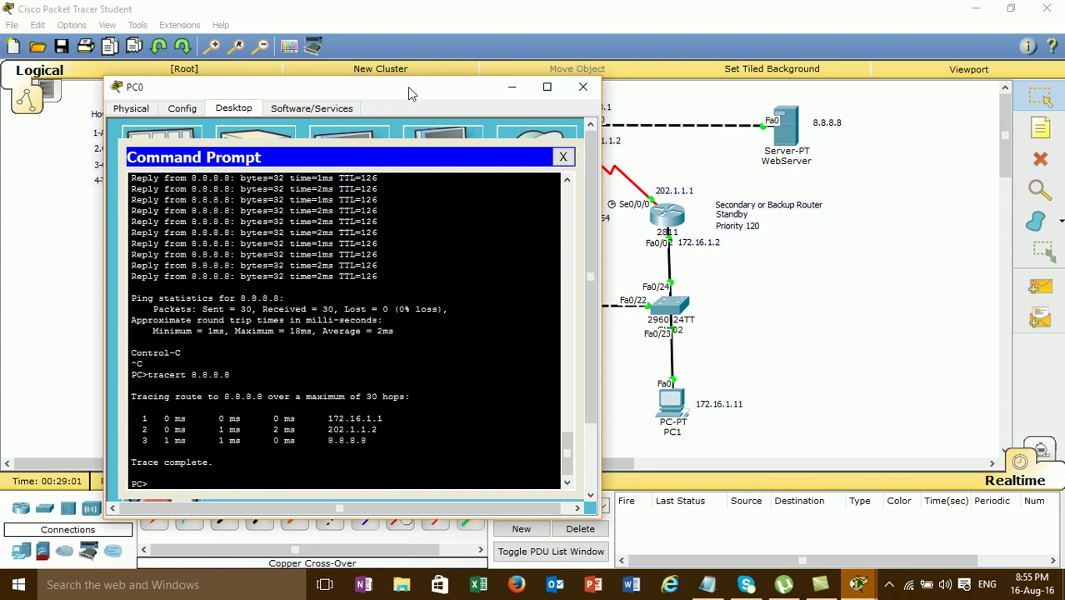
Compare the hop addresses in PC0's route trace with the router and server labels in the topology.
{"action": "left_click_drag", "start_coordinate": [408, 86], "coordinate": [889, 67]}
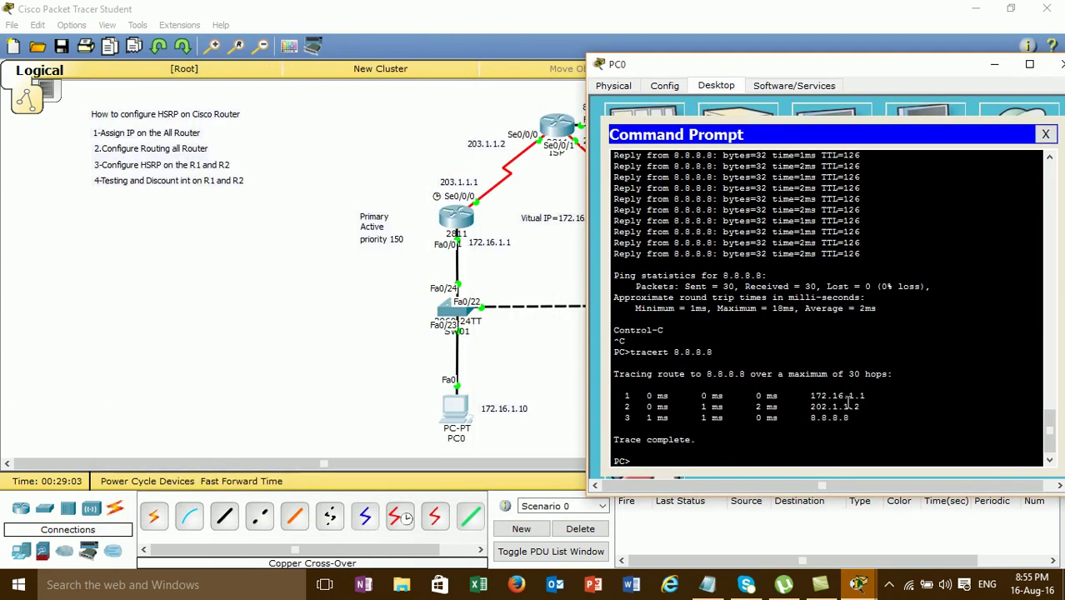
{"action": "left_click_drag", "start_coordinate": [805, 396], "coordinate": [879, 392]}
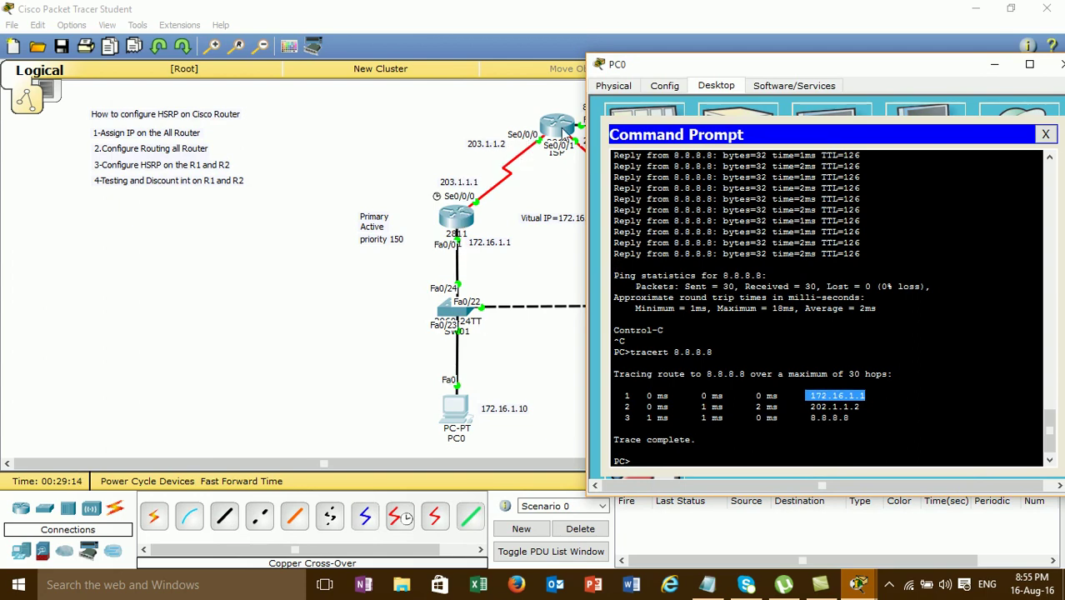
{"action": "mouse_move", "coordinate": [849, 418]}
{"action": "left_mouse_down"}
{"action": "mouse_move", "coordinate": [811, 408]}
{"action": "mouse_move", "coordinate": [804, 418]}
{"action": "mouse_move", "coordinate": [869, 416]}
{"action": "left_mouse_up"}
{"action": "left_click_drag", "start_coordinate": [885, 71], "coordinate": [781, 107]}
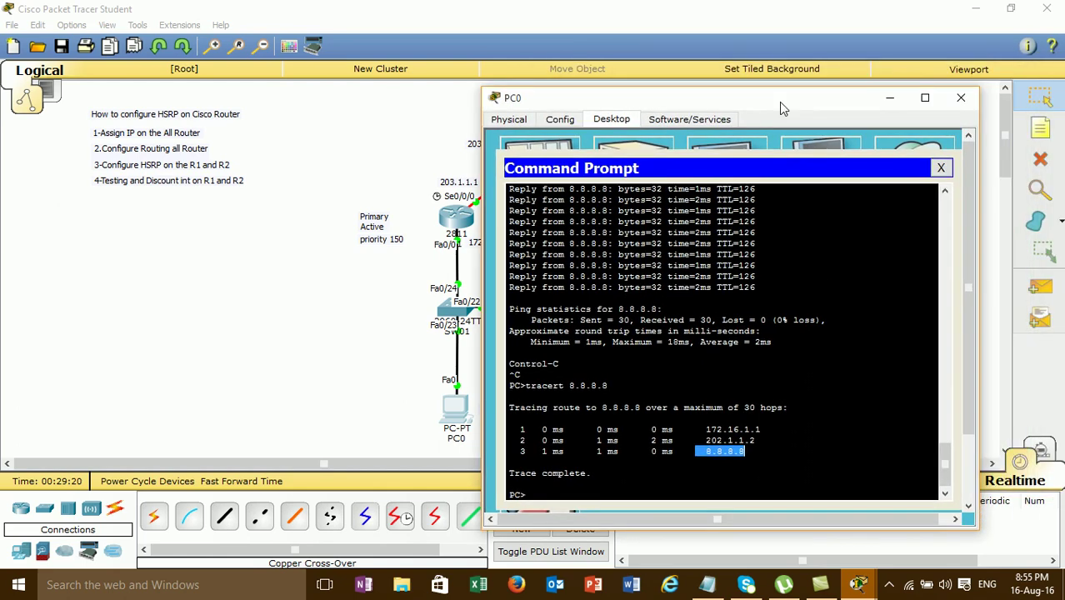
{"action": "left_click", "coordinate": [961, 97]}
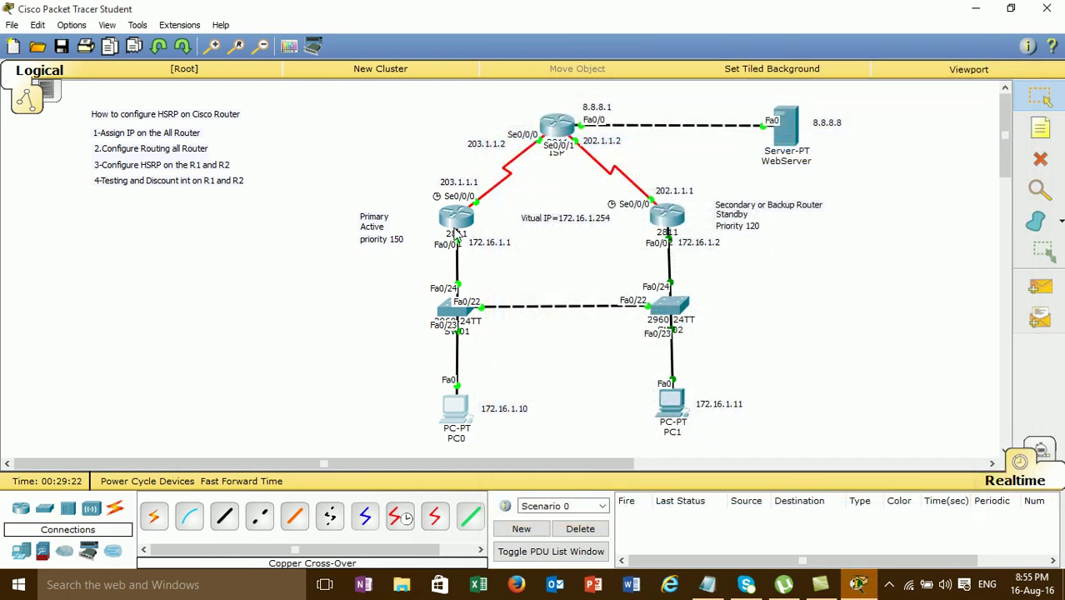
In PC1's Command Prompt, stop the continuous ping and trace the route to the web server with tracert 8.8.8.8.
{"action": "left_click", "coordinate": [676, 410]}
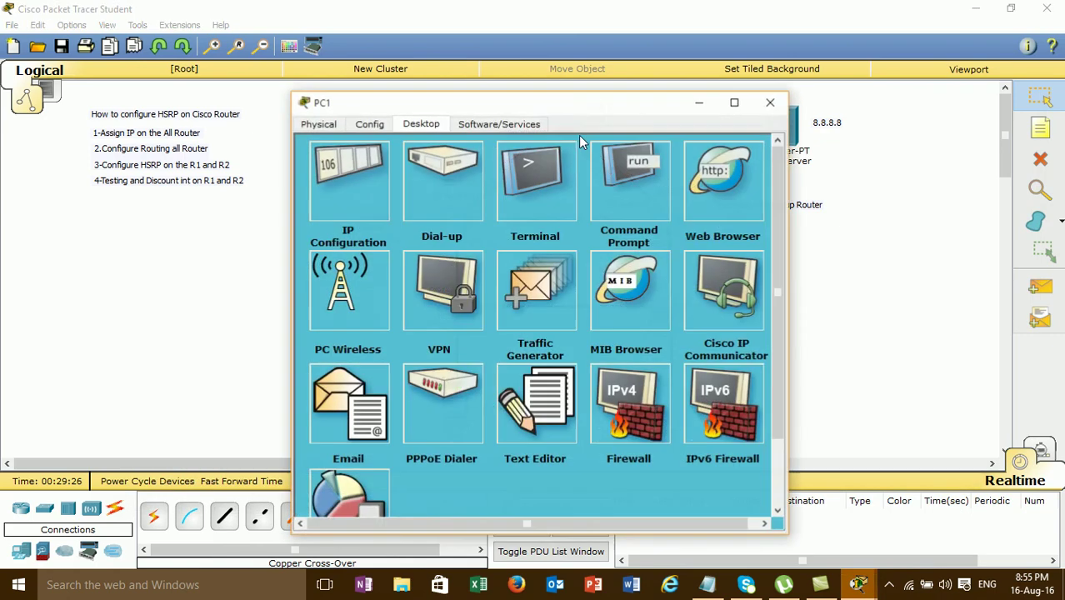
{"action": "left_click_drag", "start_coordinate": [579, 103], "coordinate": [375, 77]}
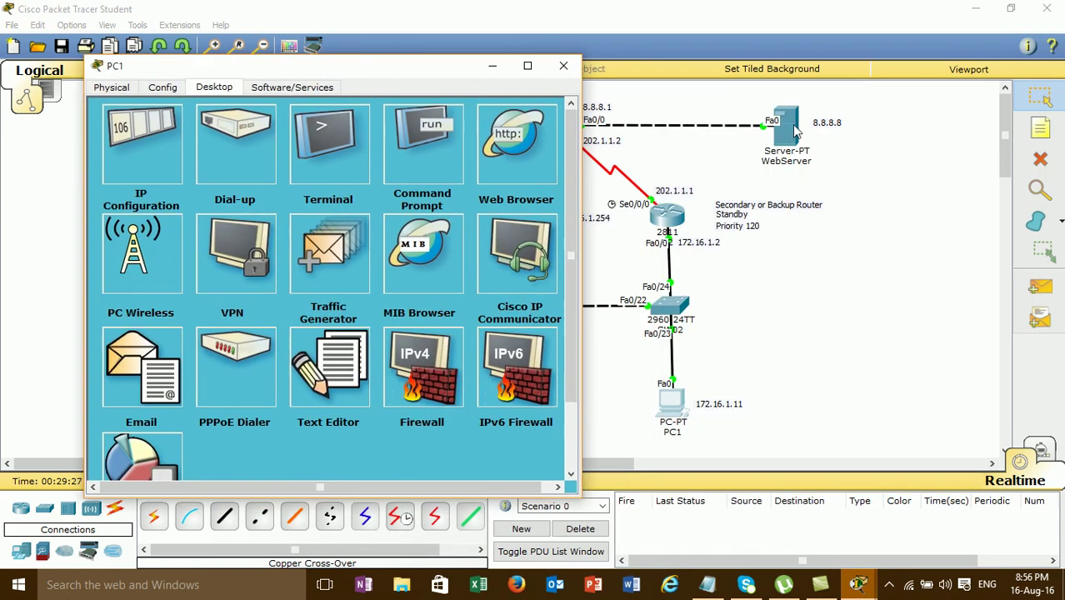
{"action": "left_click", "coordinate": [421, 167]}
{"action": "key", "text": "ctrl+c"}
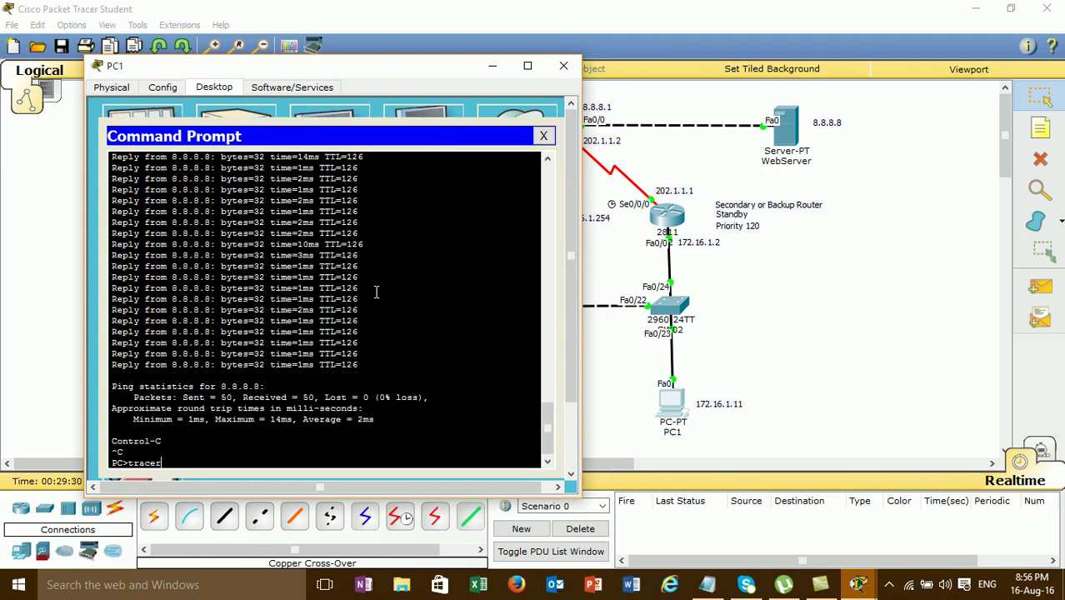
{"action": "type", "text": "tracert 8.8.8.8"}
{"action": "key", "text": "Return"}
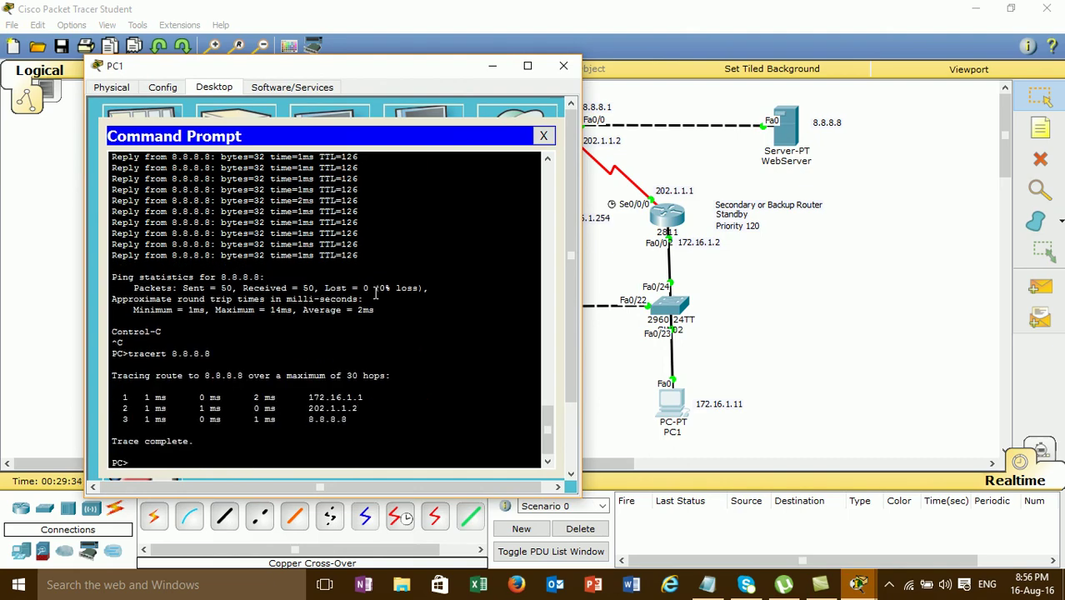
Compare the hops in PC1's route trace with the topology labels, and close PC1's window.
{"action": "left_click_drag", "start_coordinate": [356, 72], "coordinate": [992, 66]}
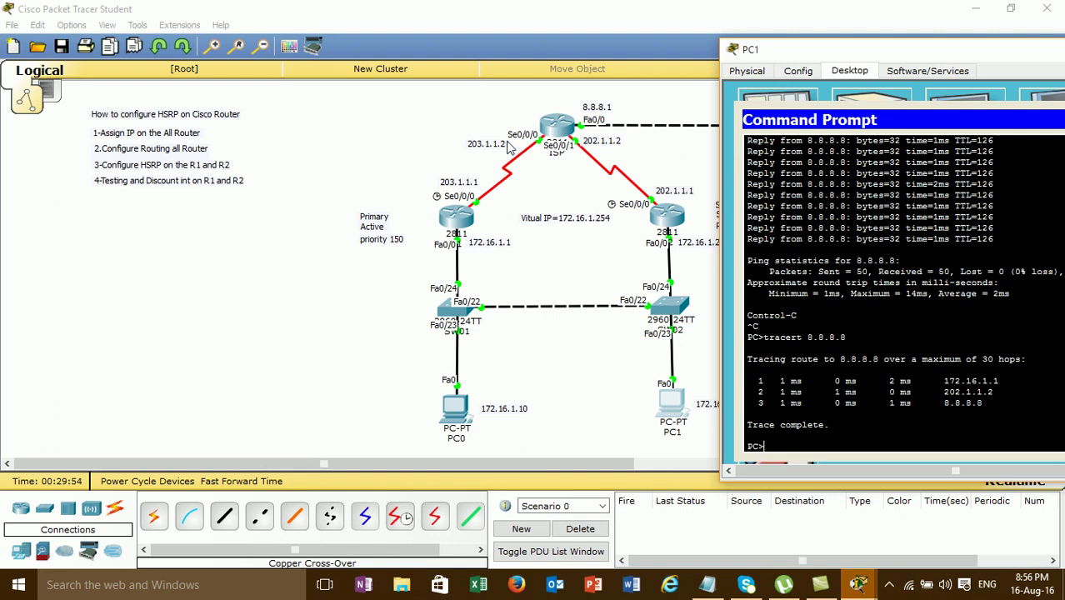
{"action": "left_click_drag", "start_coordinate": [791, 52], "coordinate": [745, 185]}
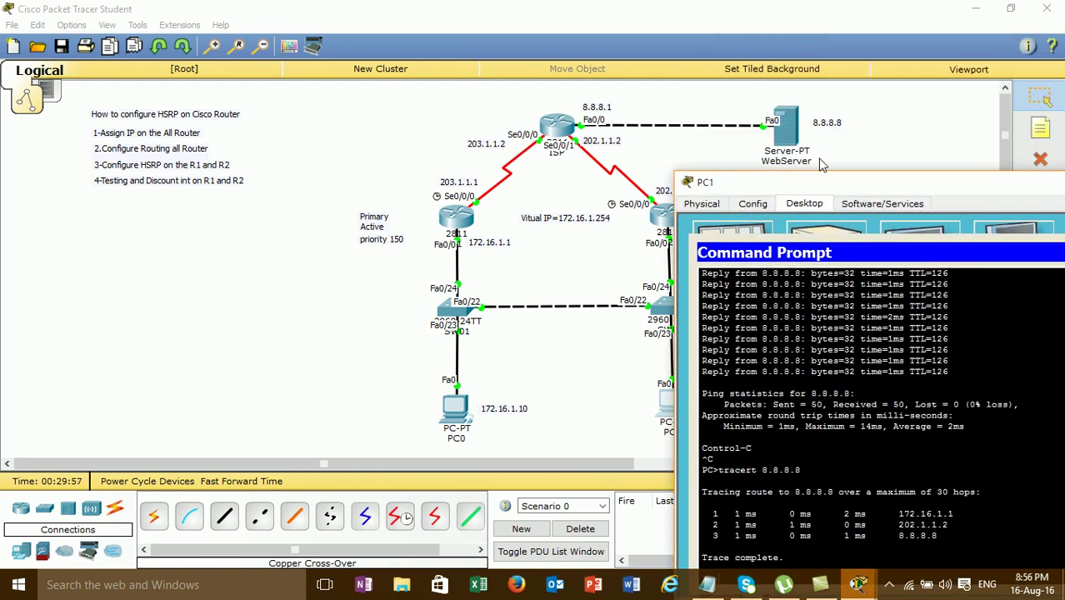
{"action": "left_click_drag", "start_coordinate": [818, 173], "coordinate": [820, 130]}
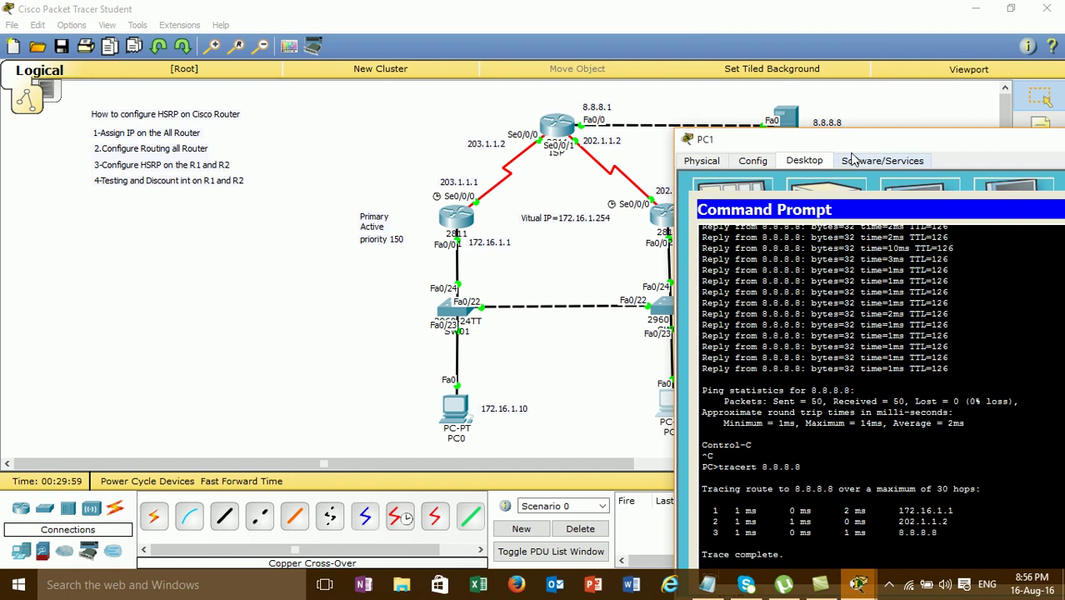
{"action": "left_click", "coordinate": [845, 160]}
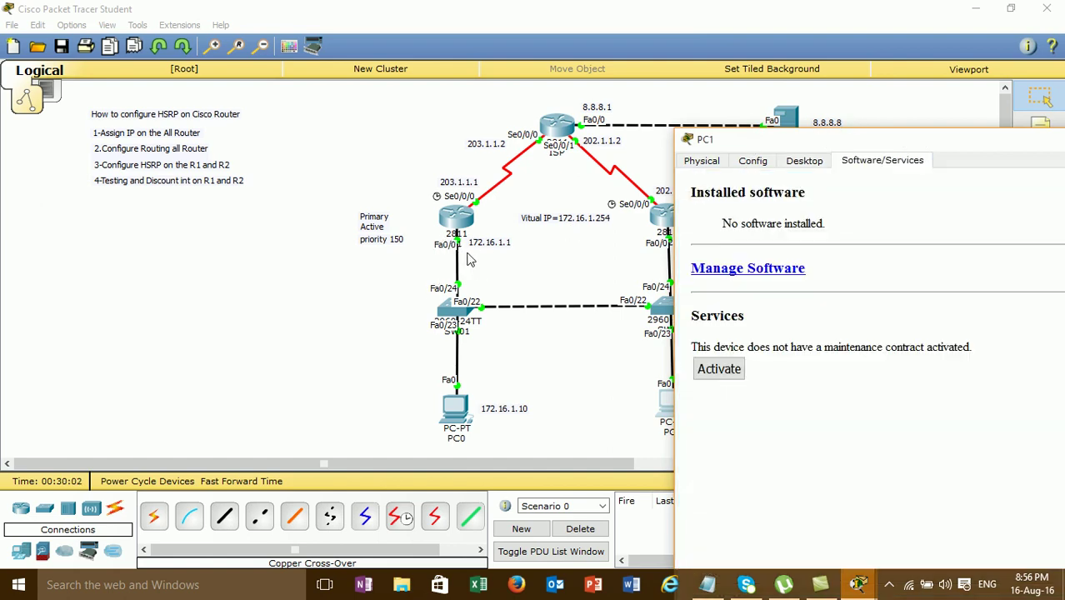
{"action": "left_click_drag", "start_coordinate": [741, 138], "coordinate": [456, 97]}
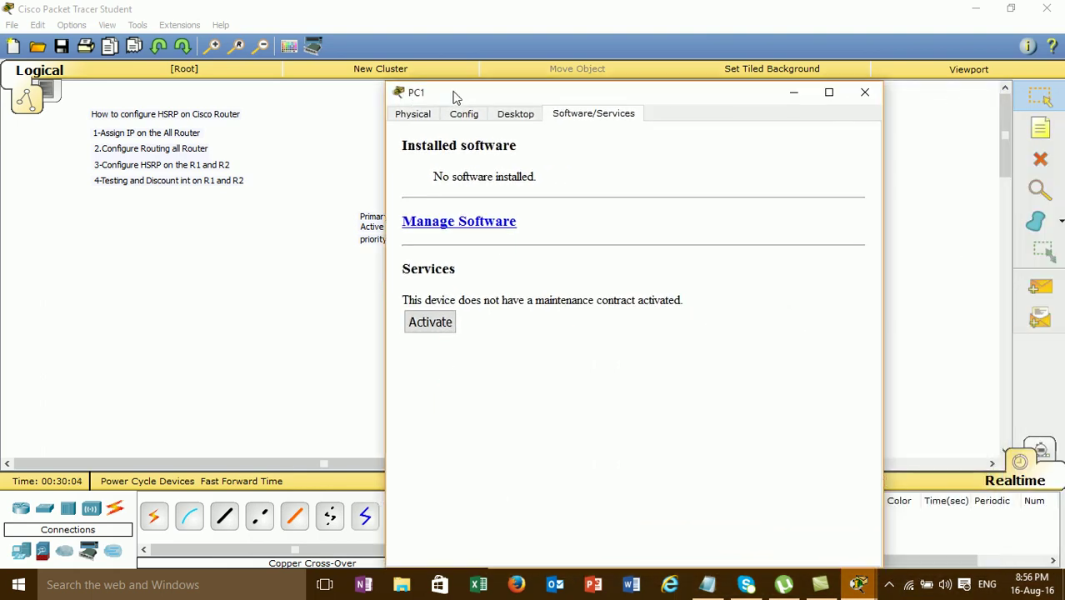
{"action": "left_click", "coordinate": [868, 93]}
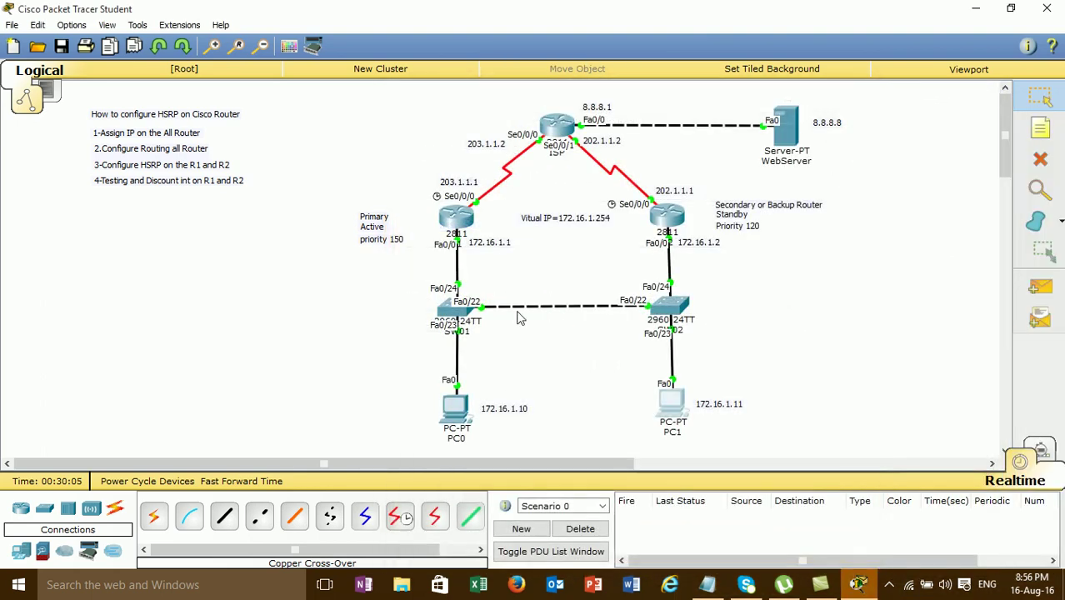
Write configure terminal at R1's CLI prompt without running it, and close the router's window.
{"action": "left_click", "coordinate": [463, 220]}
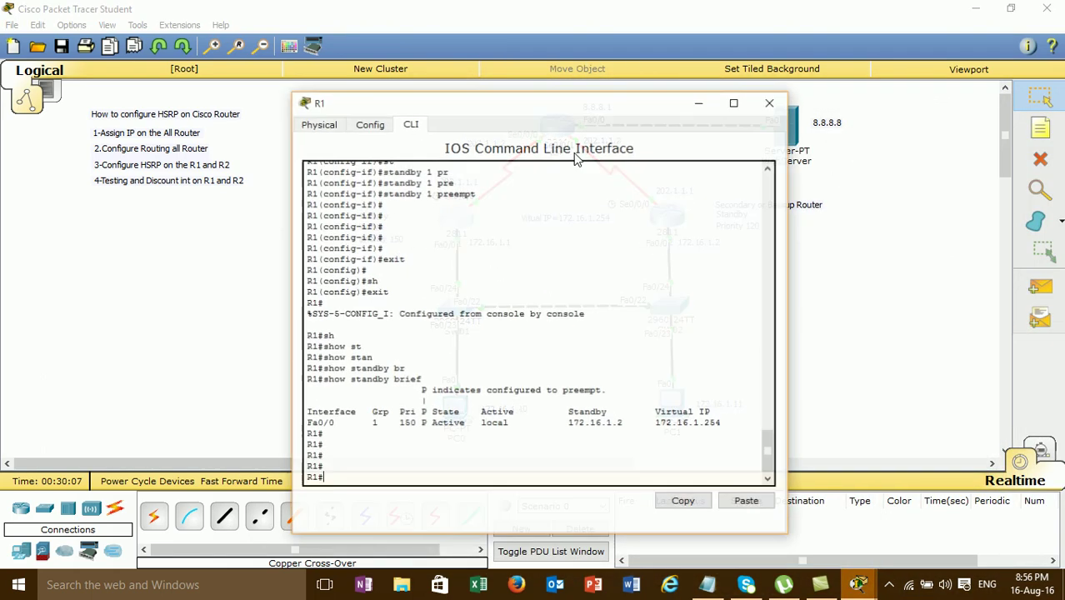
{"action": "left_click_drag", "start_coordinate": [566, 112], "coordinate": [828, 88]}
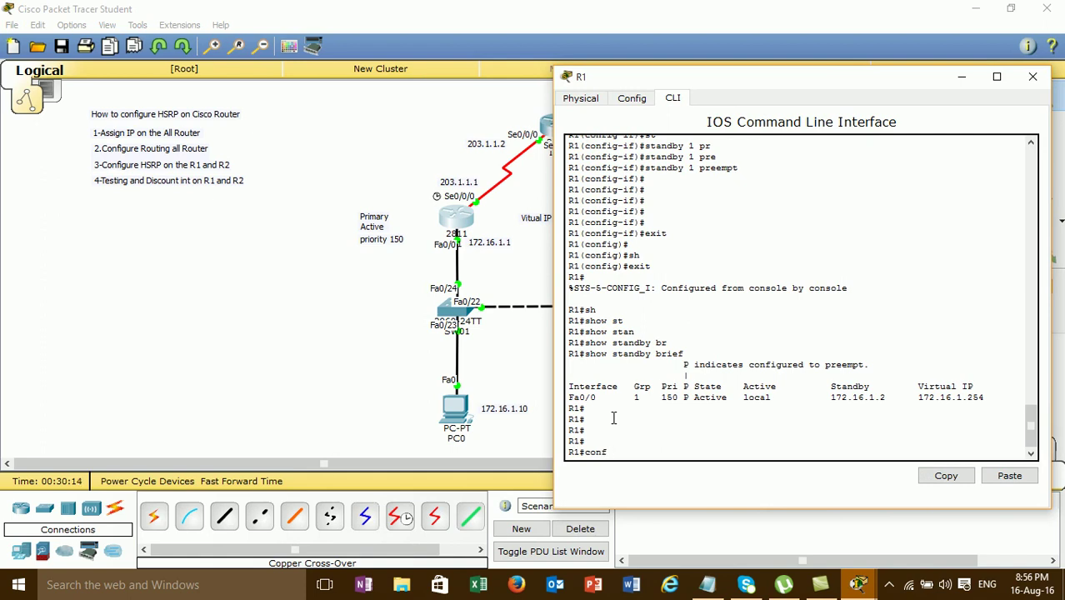
{"action": "key", "text": "Tab"}
{"action": "type", "text": "t"}
{"action": "key", "text": "Tab"}
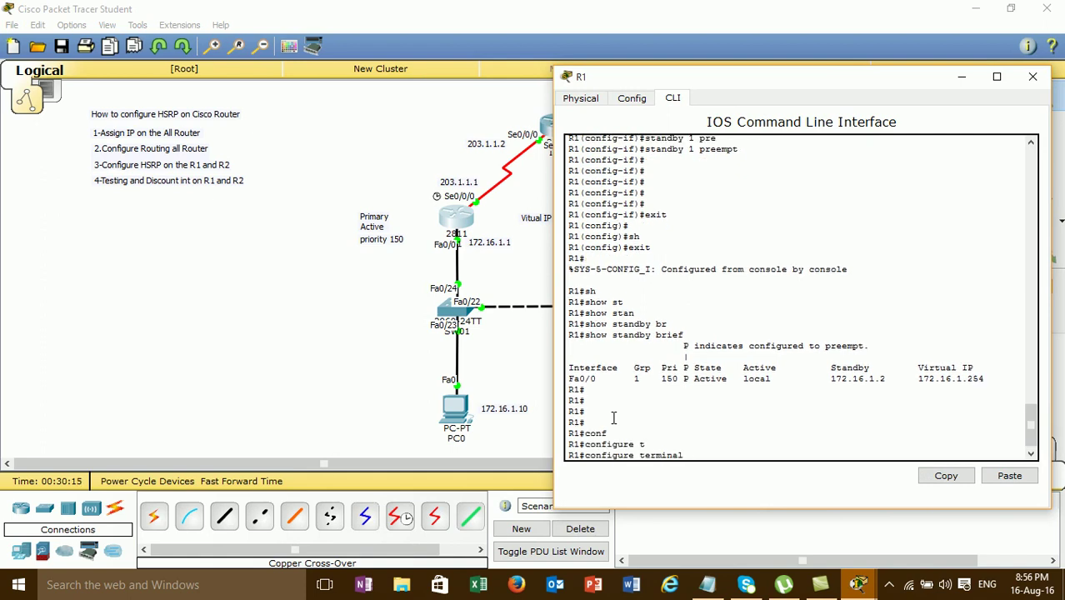
{"action": "left_click", "coordinate": [1032, 76]}
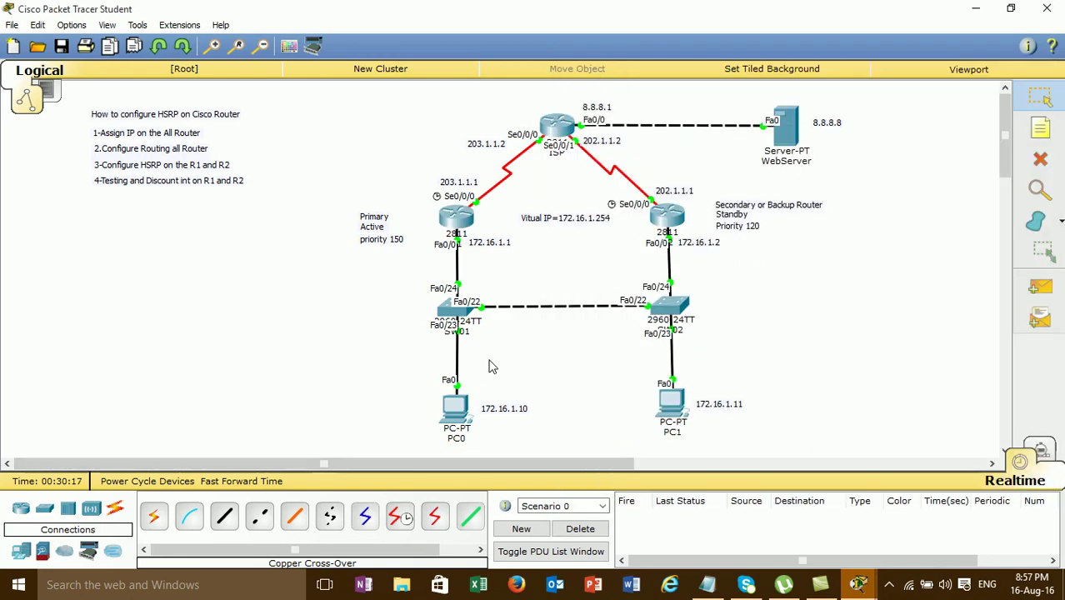
Start a continuous ping from PC0's Command Prompt with ping -t 8.8.8.8 and close the PC's window.
{"action": "left_click", "coordinate": [454, 408]}
{"action": "left_click_drag", "start_coordinate": [268, 115], "coordinate": [799, 79]}
{"action": "left_click", "coordinate": [919, 169]}
{"action": "type", "text": "ping -8.8.8.8"}
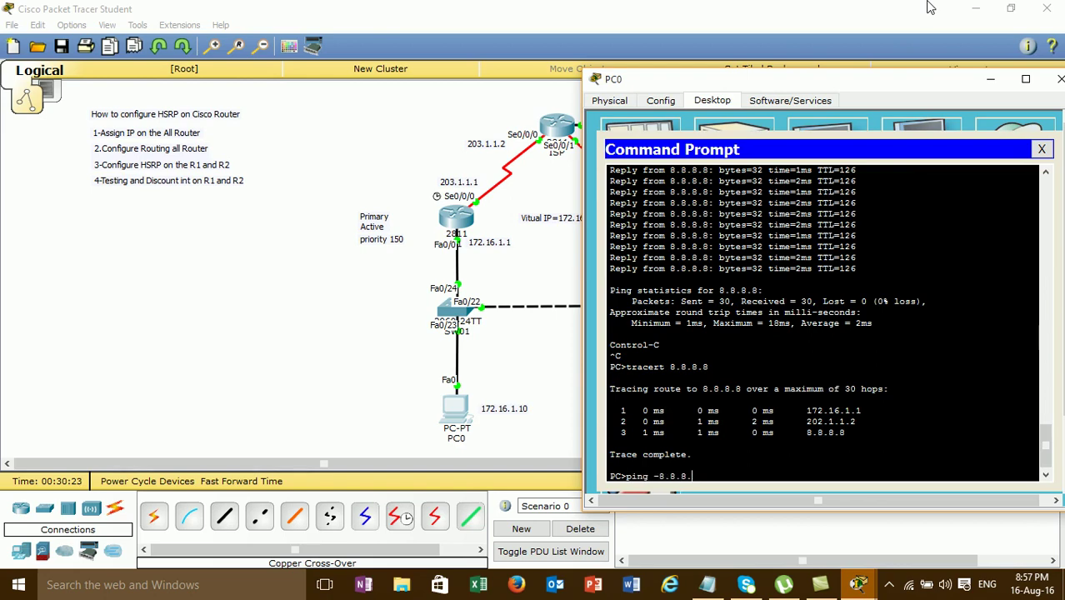
{"action": "key", "text": "BackSpace"}
{"action": "type", "text": "t 8.8.8.8"}
{"action": "key", "text": "Return"}
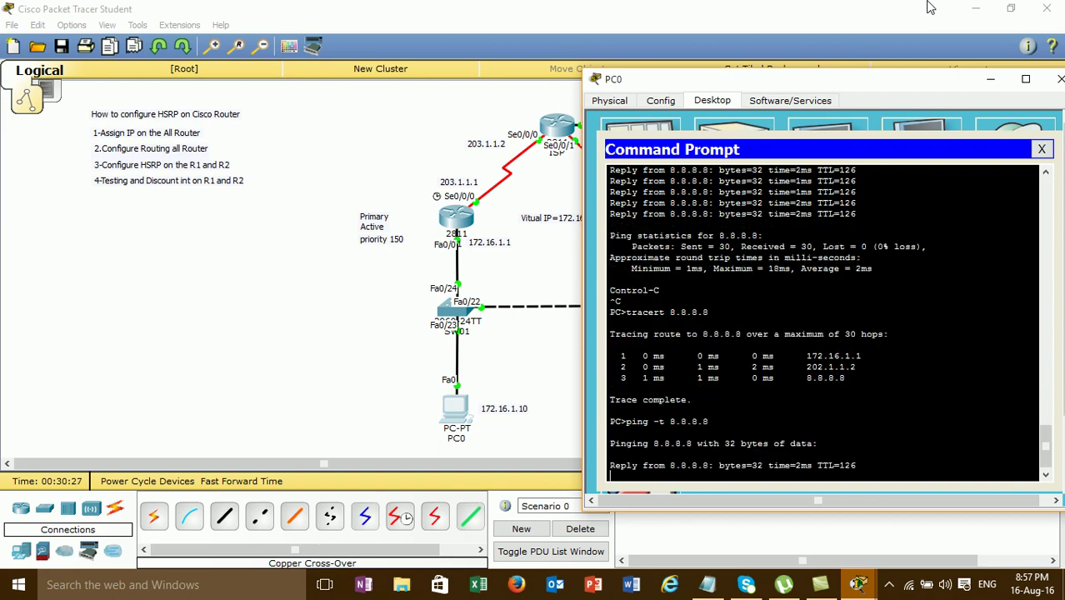
{"action": "left_click", "coordinate": [1059, 78]}
Run the prepared configure terminal command on R1 to enter global configuration mode, and close the router's window.
{"action": "left_click", "coordinate": [462, 213]}
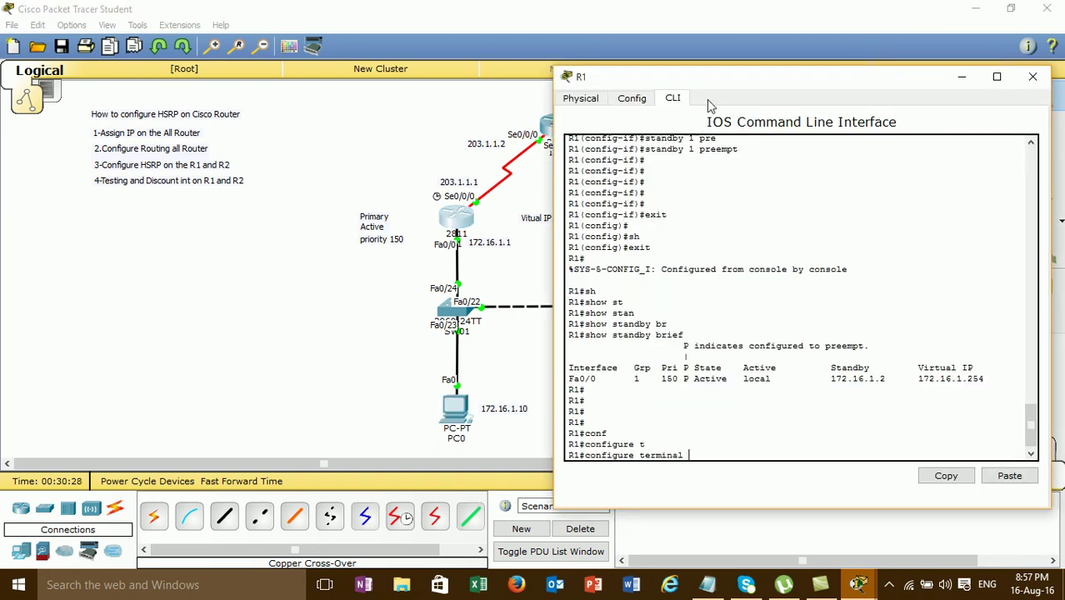
{"action": "left_click_drag", "start_coordinate": [718, 83], "coordinate": [190, 77]}
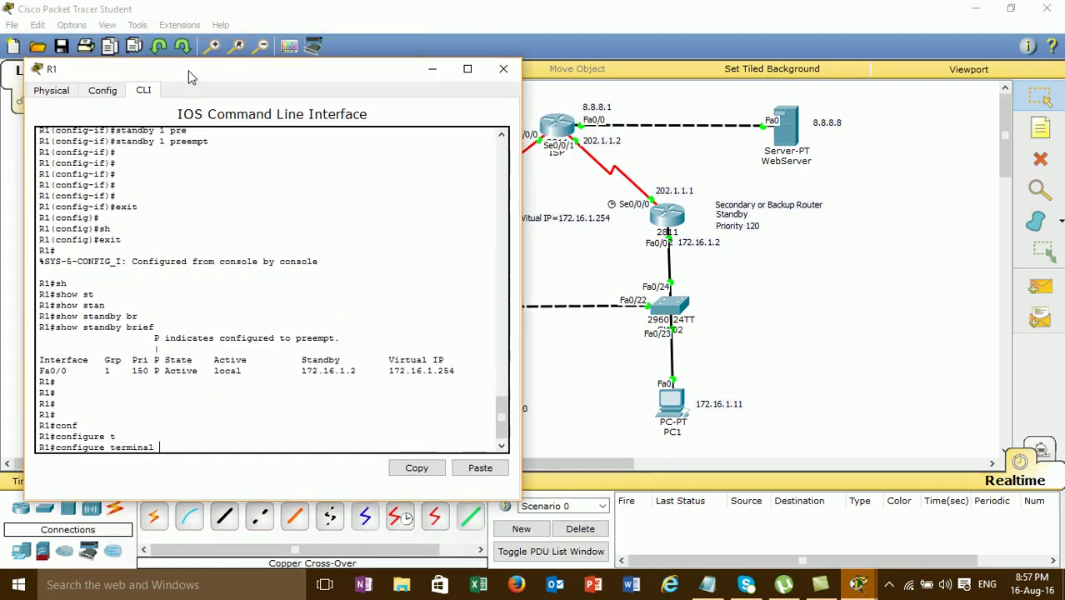
{"action": "key", "text": "Return"}
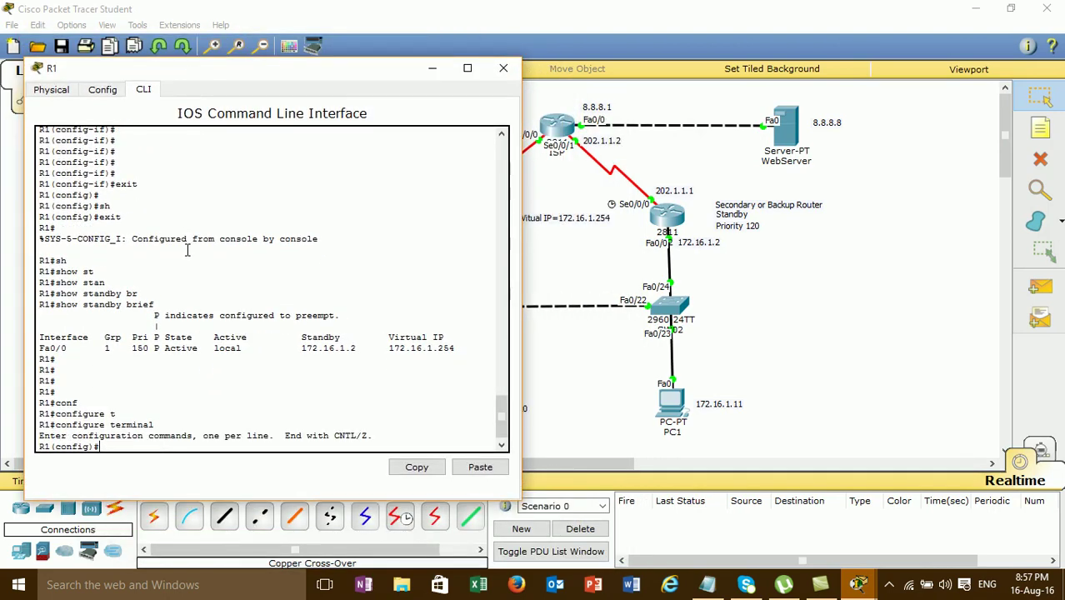
{"action": "key", "text": "alt+F4"}
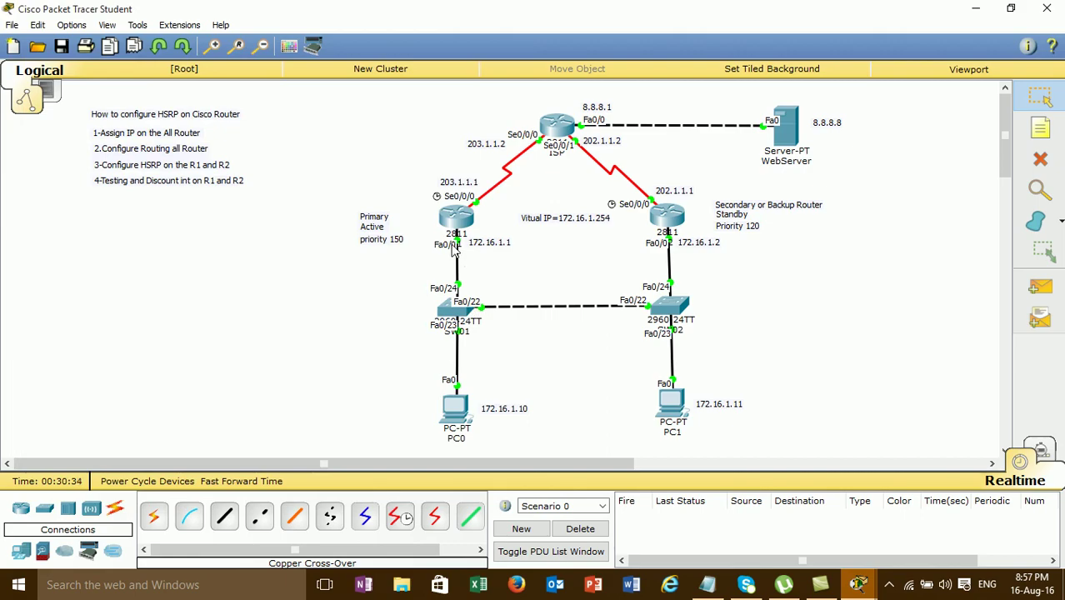
Bring R1's CLI and PC0's running ping to the front and arrange the two windows side by side.
{"action": "mouse_move", "coordinate": [858, 584]}
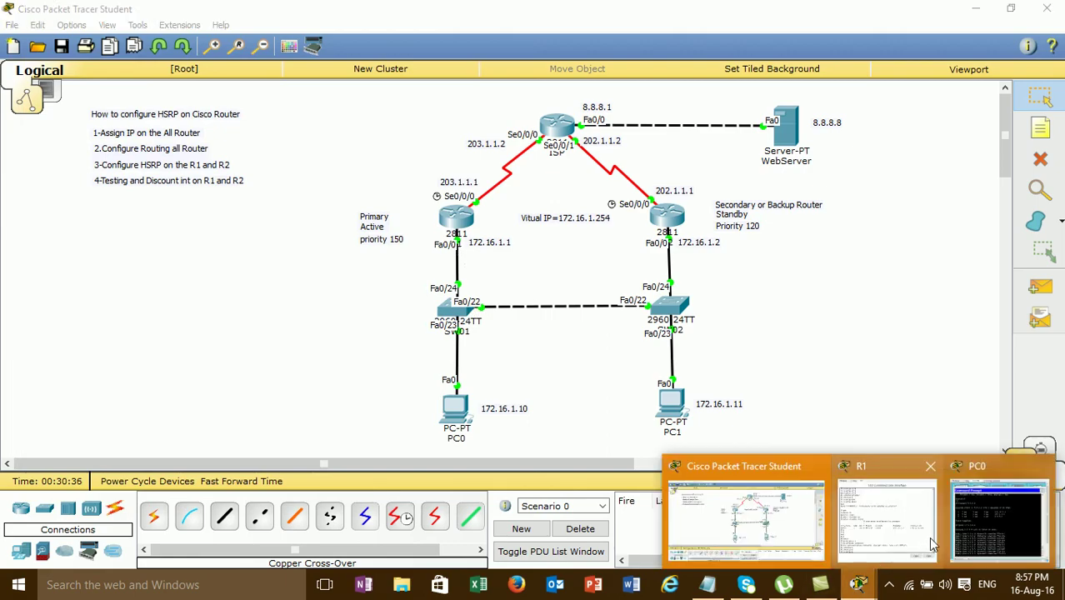
{"action": "left_click", "coordinate": [932, 526]}
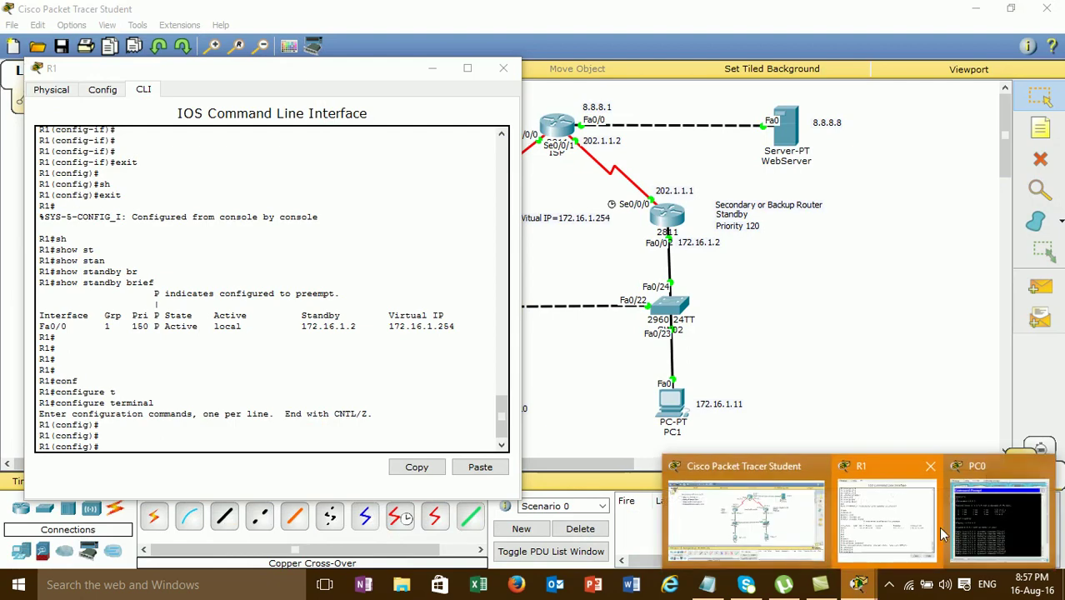
{"action": "left_click", "coordinate": [995, 521]}
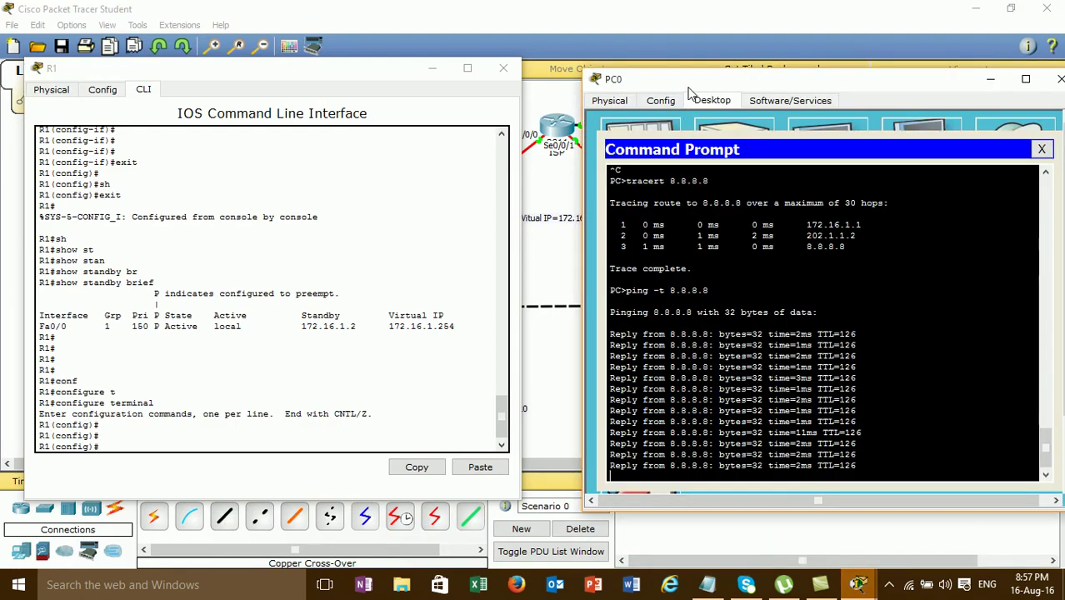
{"action": "left_click_drag", "start_coordinate": [688, 89], "coordinate": [664, 76]}
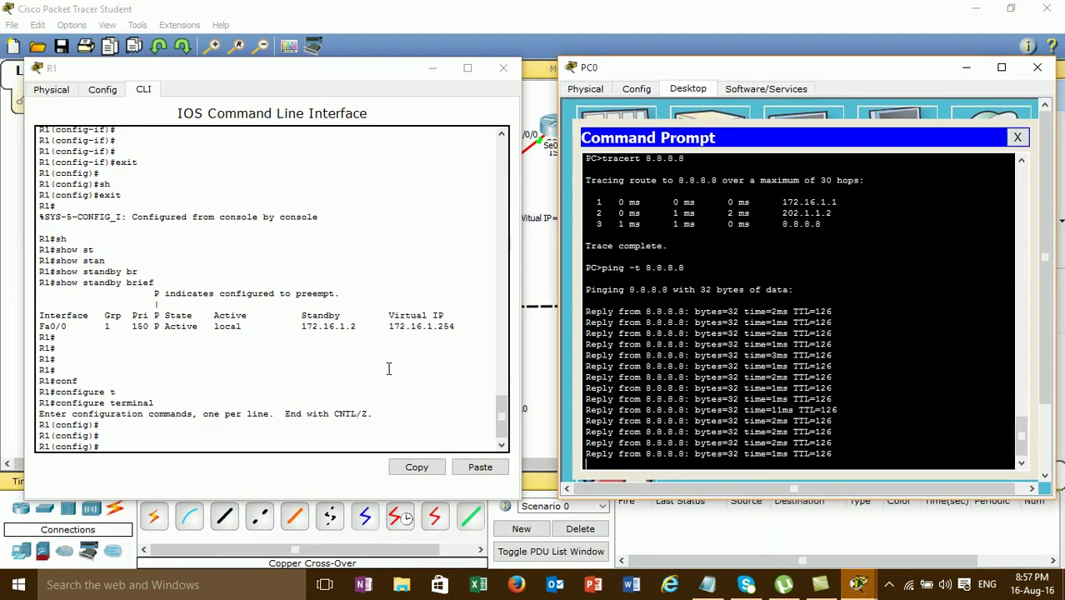
Shut down interface f0/0 on R1 while PC0's continuous ping runs, and close the router's window.
{"action": "left_click", "coordinate": [306, 441]}
{"action": "type", "text": "int"}
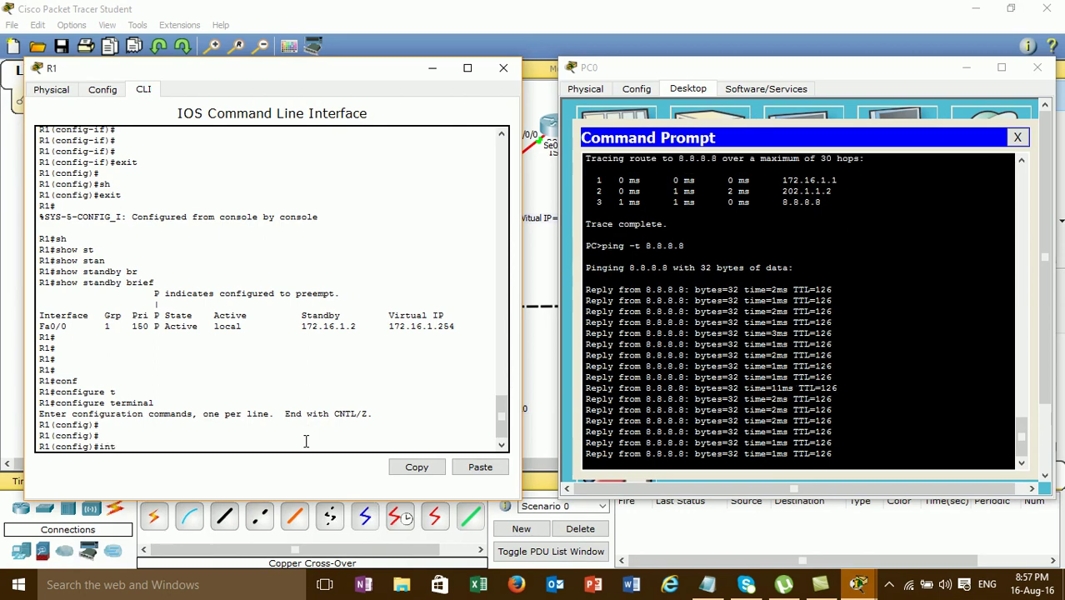
{"action": "type", "text": " f0/0"}
{"action": "key", "text": "Return"}
{"action": "type", "text": "sh"}
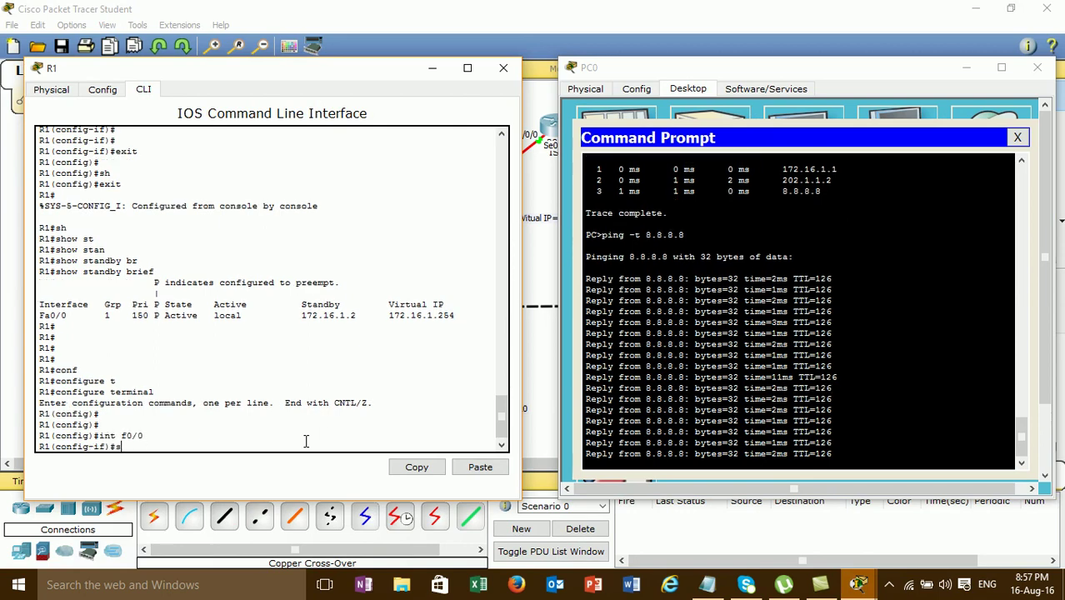
{"action": "key", "text": "Tab"}
{"action": "key", "text": "Return"}
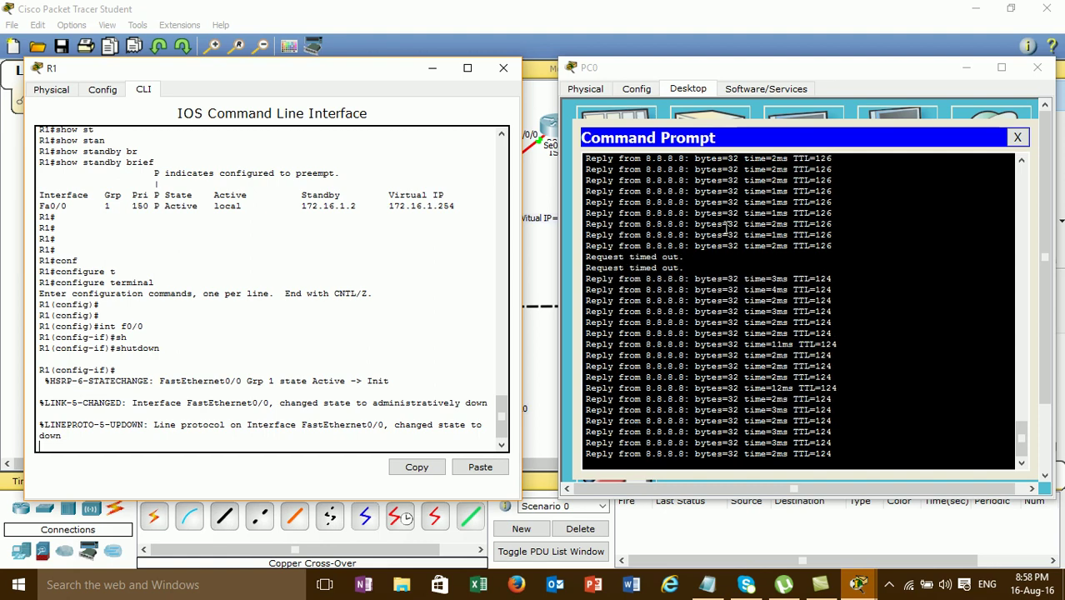
{"action": "left_click", "coordinate": [503, 68]}
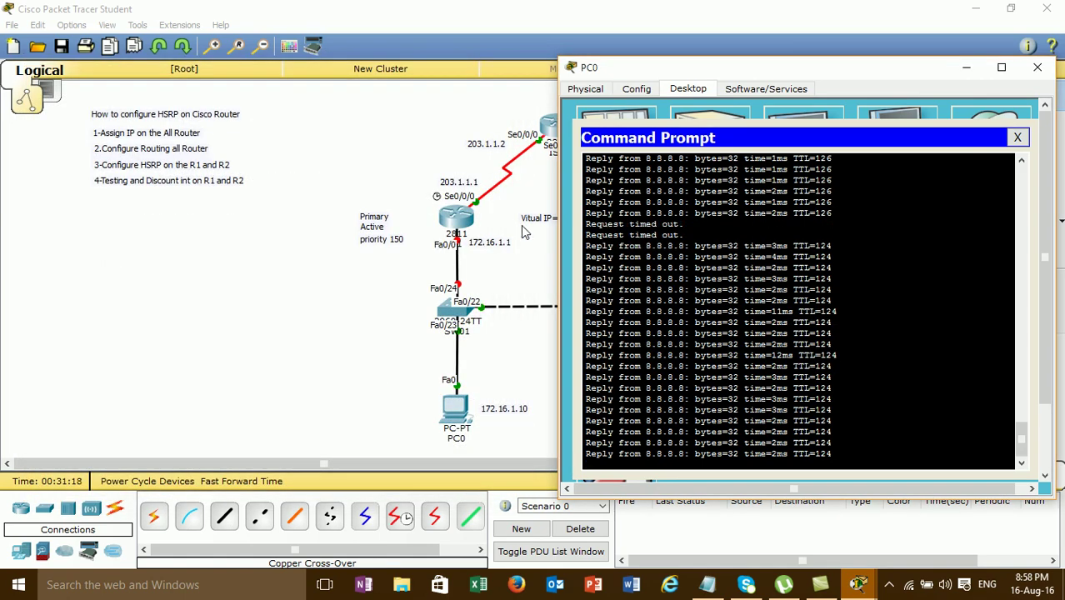
Move PC0's window off the topology, examine the latest HSRP state-change message in R2's CLI, and return to the topology.
{"action": "left_click_drag", "start_coordinate": [753, 72], "coordinate": [859, 47]}
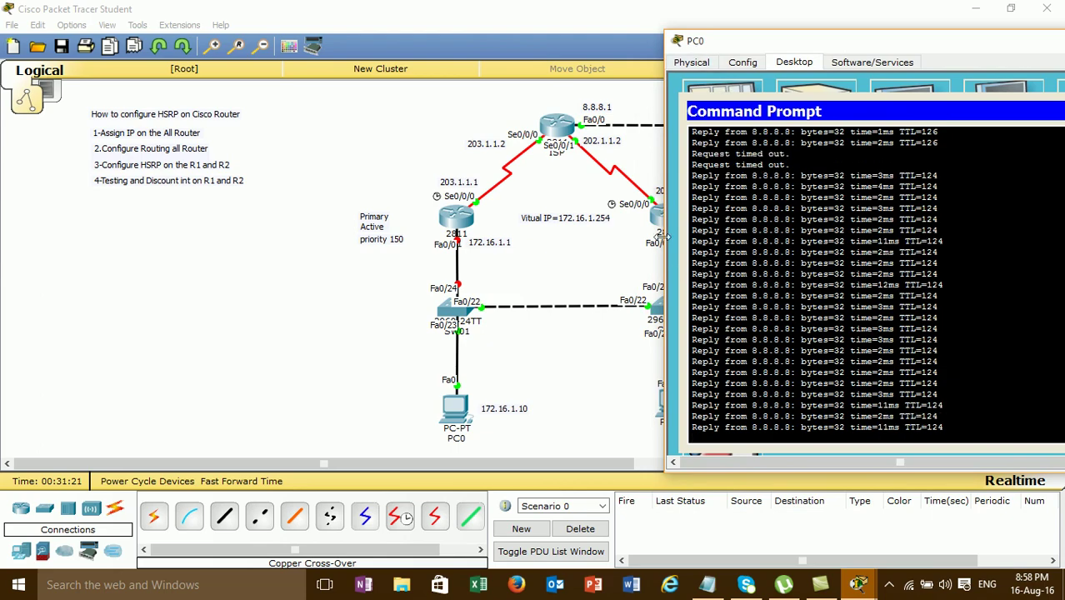
{"action": "left_click_drag", "start_coordinate": [750, 49], "coordinate": [2, 80]}
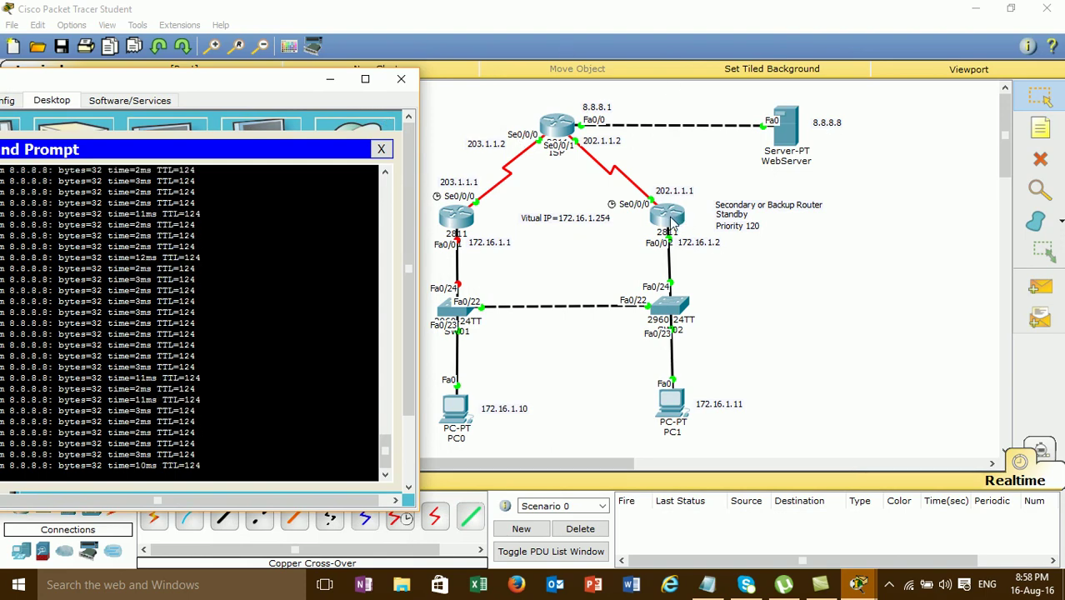
{"action": "left_click", "coordinate": [669, 219]}
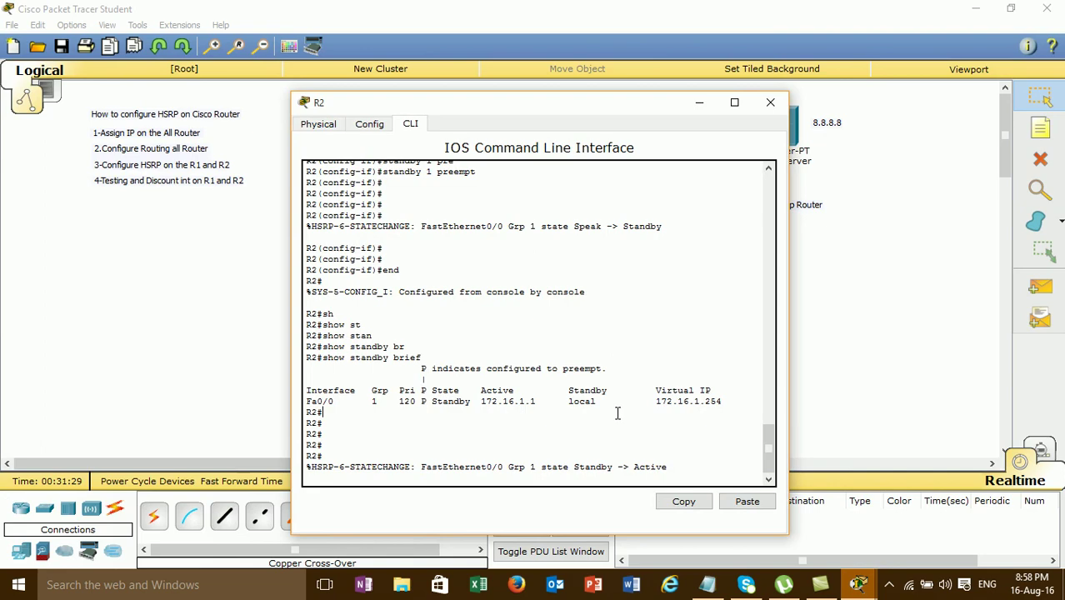
{"action": "key", "text": "Return"}
{"action": "key", "text": "Return"}
{"action": "key", "text": "Return"}
{"action": "left_click_drag", "start_coordinate": [634, 437], "coordinate": [668, 438]}
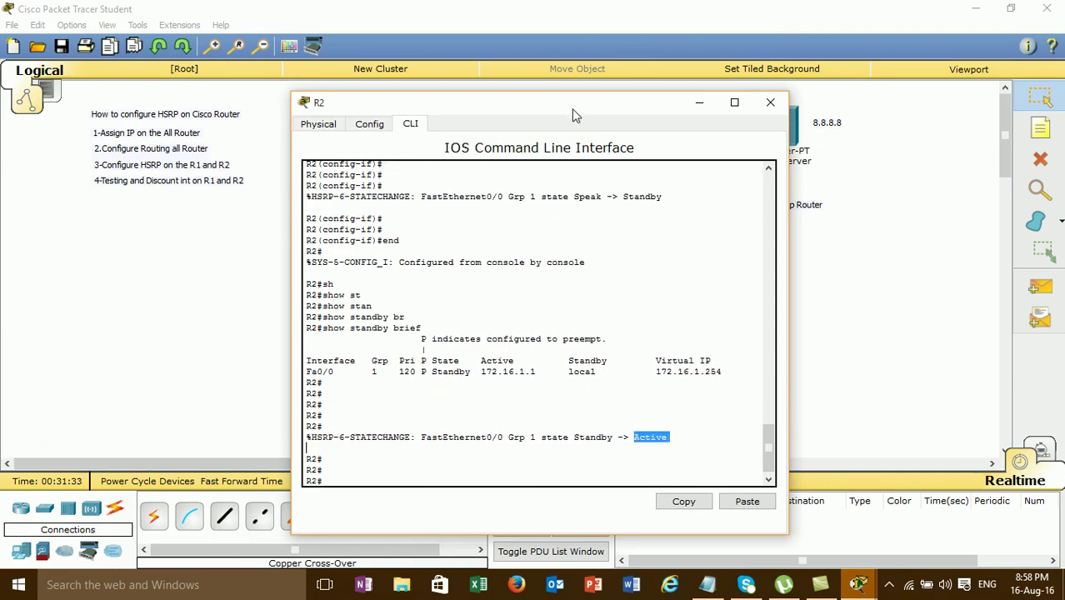
{"action": "left_click", "coordinate": [607, 53]}
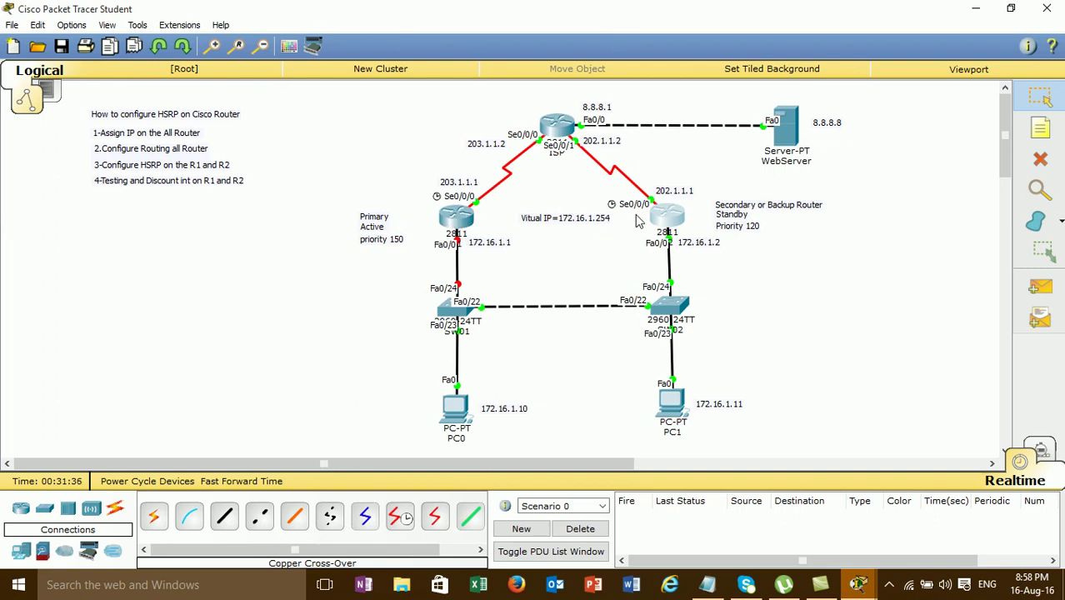
Bring R2's CLI back to the front beside its topology labels and run show standby brief.
{"action": "mouse_move", "coordinate": [666, 225]}
{"action": "mouse_move", "coordinate": [447, 242]}
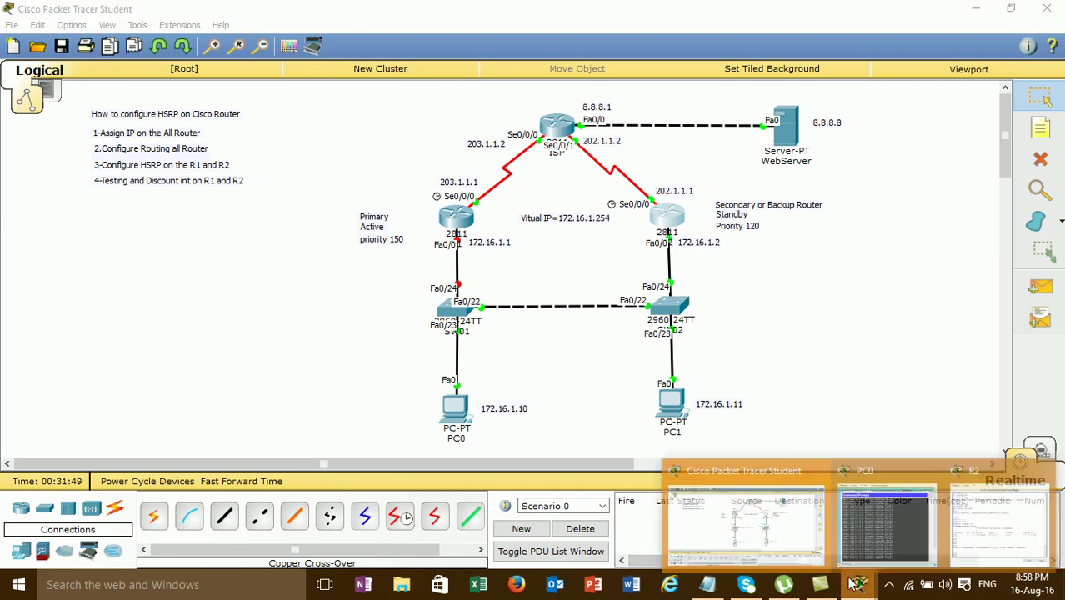
{"action": "mouse_move", "coordinate": [825, 586]}
{"action": "left_click", "coordinate": [969, 528]}
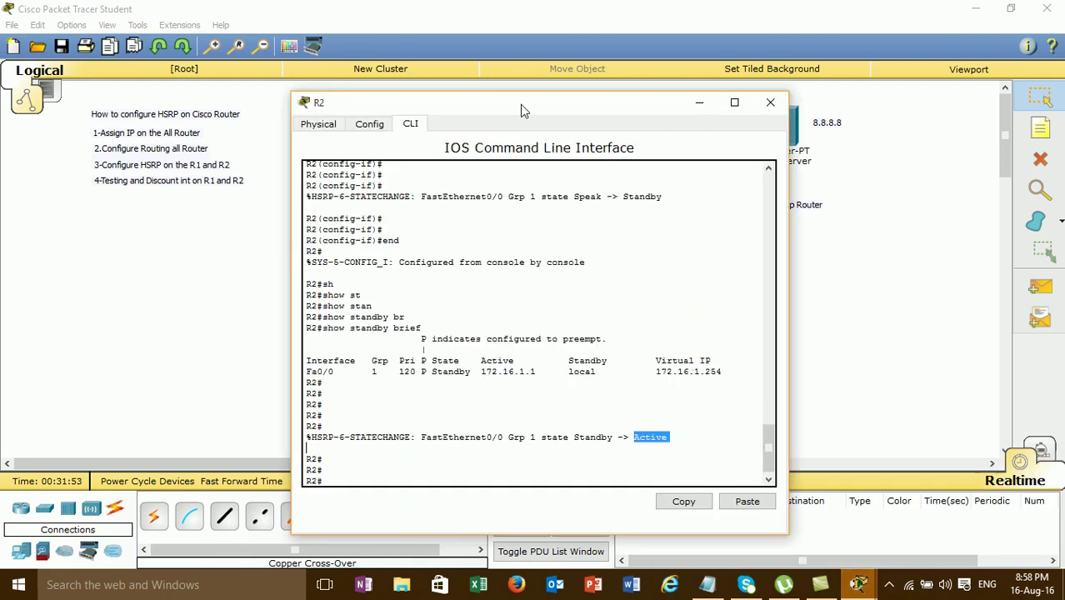
{"action": "left_click_drag", "start_coordinate": [520, 104], "coordinate": [340, 82]}
{"action": "left_click", "coordinate": [354, 366]}
{"action": "key", "text": "Return"}
{"action": "key", "text": "Return"}
{"action": "type", "text": "s"}
{"action": "key", "text": "Tab"}
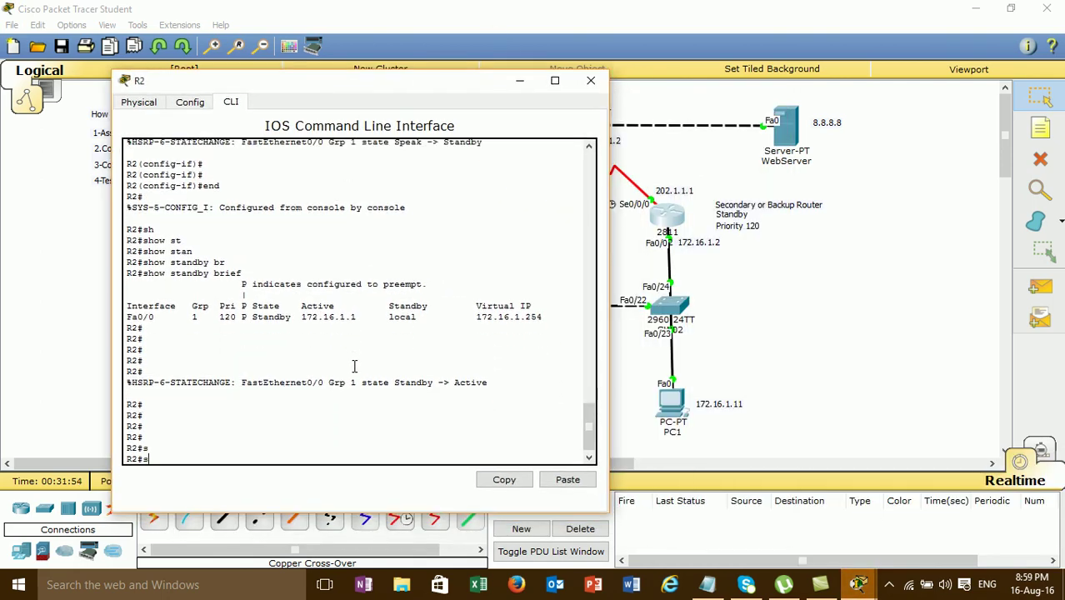
{"action": "type", "text": "h"}
{"action": "key", "text": "Tab"}
{"action": "type", "text": "st"}
{"action": "key", "text": "Tab"}
{"action": "type", "text": "an"}
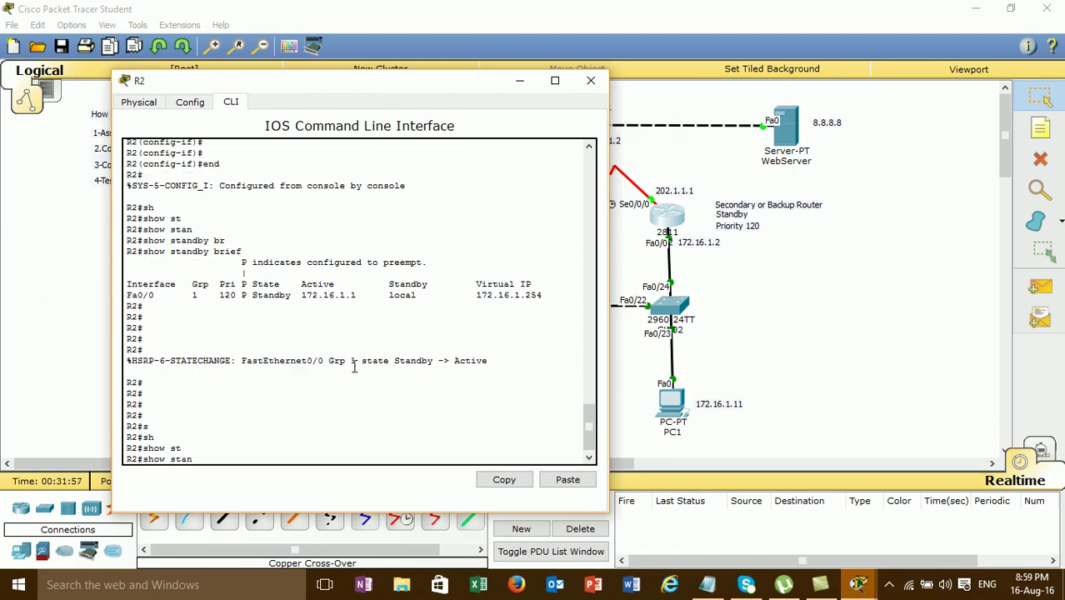
{"action": "key", "text": "Tab"}
{"action": "type", "text": "1"}
{"action": "key", "text": "BackSpace"}
{"action": "type", "text": "br"}
{"action": "key", "text": "Tab"}
{"action": "key", "text": "Return"}
Check the priority and state of Fa0/0 in R2's standby table, and close the router's window.
{"action": "key", "text": "Return"}
{"action": "key", "text": "Return"}
{"action": "key", "text": "Return"}
{"action": "key", "text": "Return"}
{"action": "key", "text": "Return"}
{"action": "key", "text": "Return"}
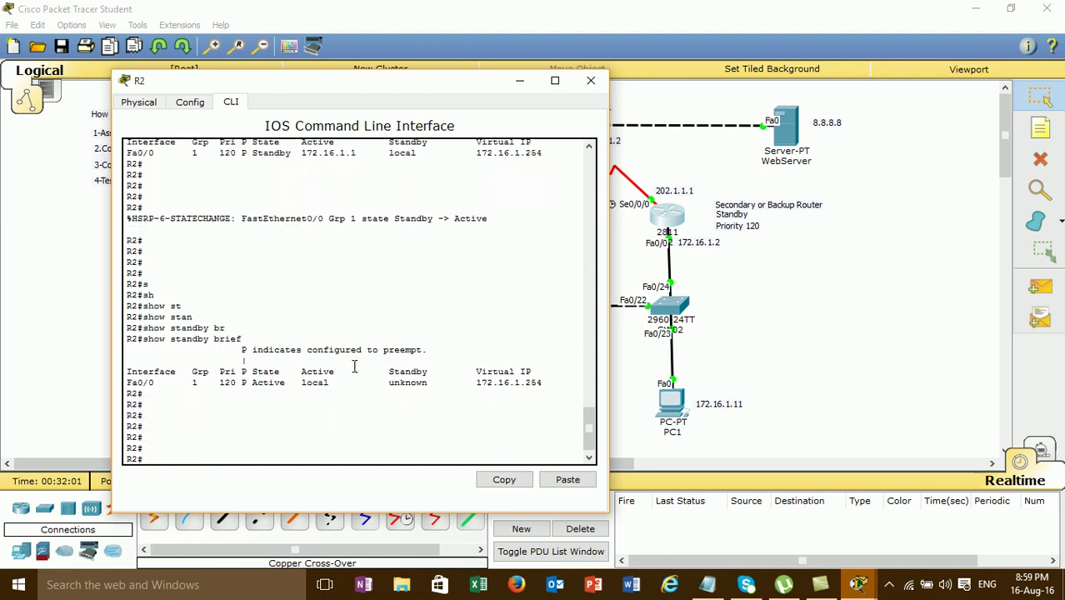
{"action": "key", "text": "Return"}
{"action": "key", "text": "Return"}
{"action": "left_click_drag", "start_coordinate": [251, 361], "coordinate": [284, 362]}
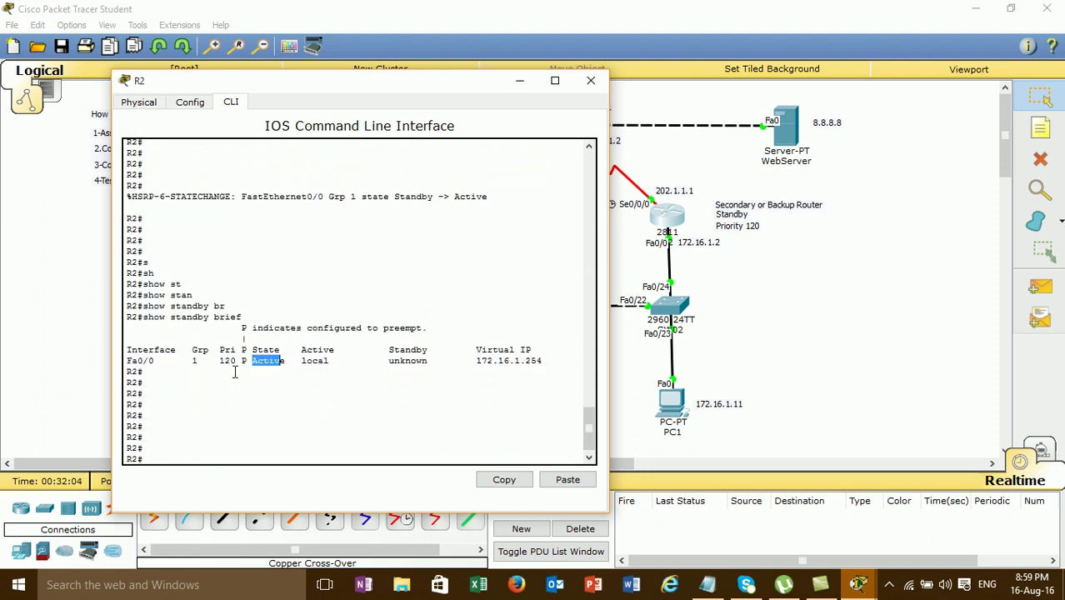
{"action": "left_click_drag", "start_coordinate": [215, 361], "coordinate": [285, 363]}
{"action": "left_click", "coordinate": [591, 81]}
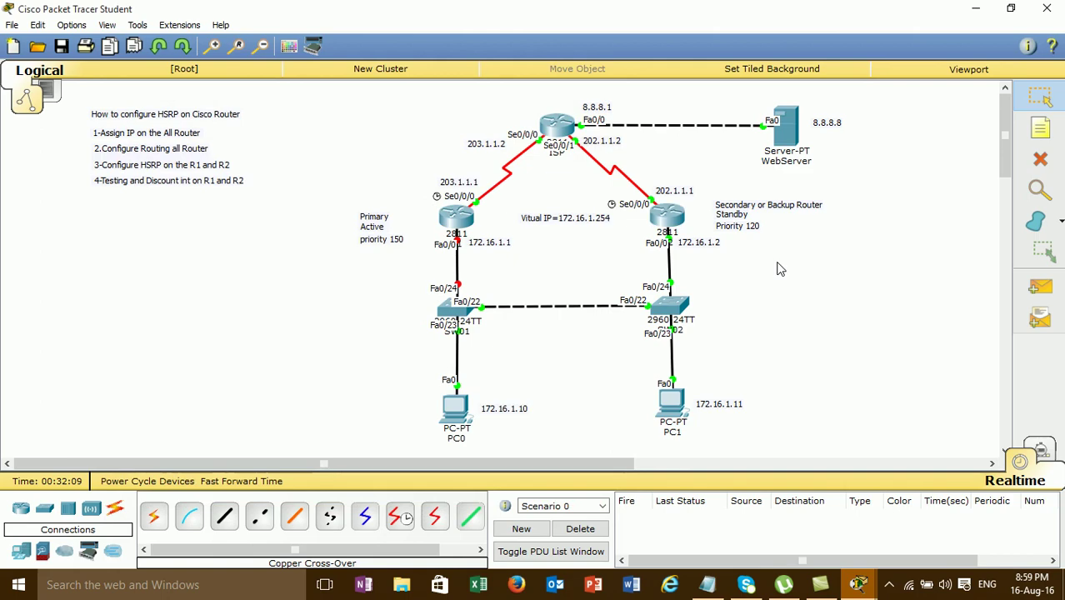
Re-enable interface f0/0 on R1 with the no shutdown command.
{"action": "left_click", "coordinate": [456, 218]}
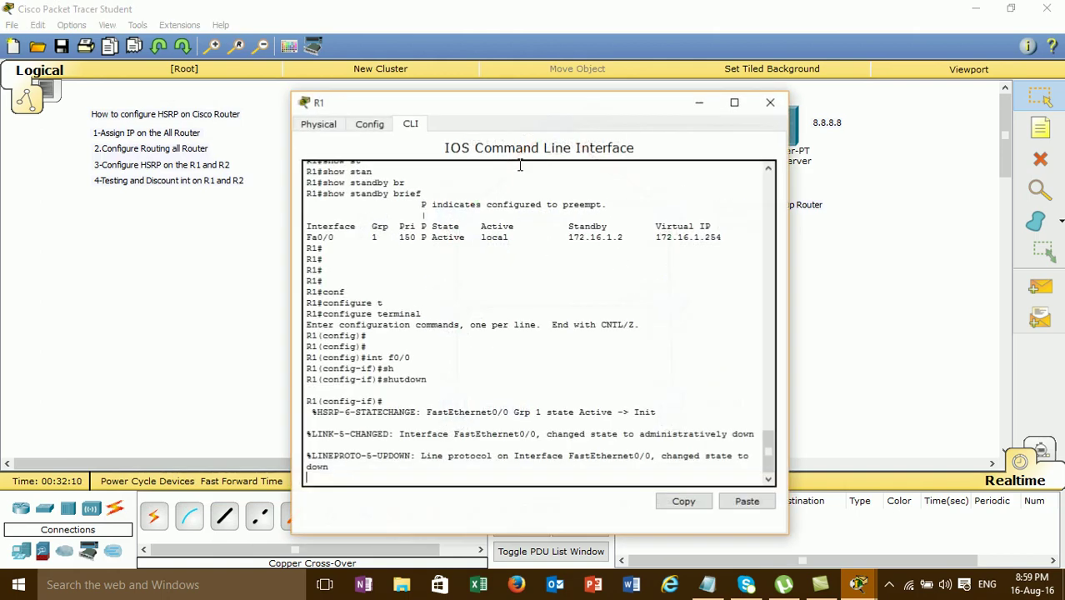
{"action": "left_click_drag", "start_coordinate": [537, 113], "coordinate": [764, 55]}
{"action": "key", "text": "Return"}
{"action": "key", "text": "Return"}
{"action": "key", "text": "Return"}
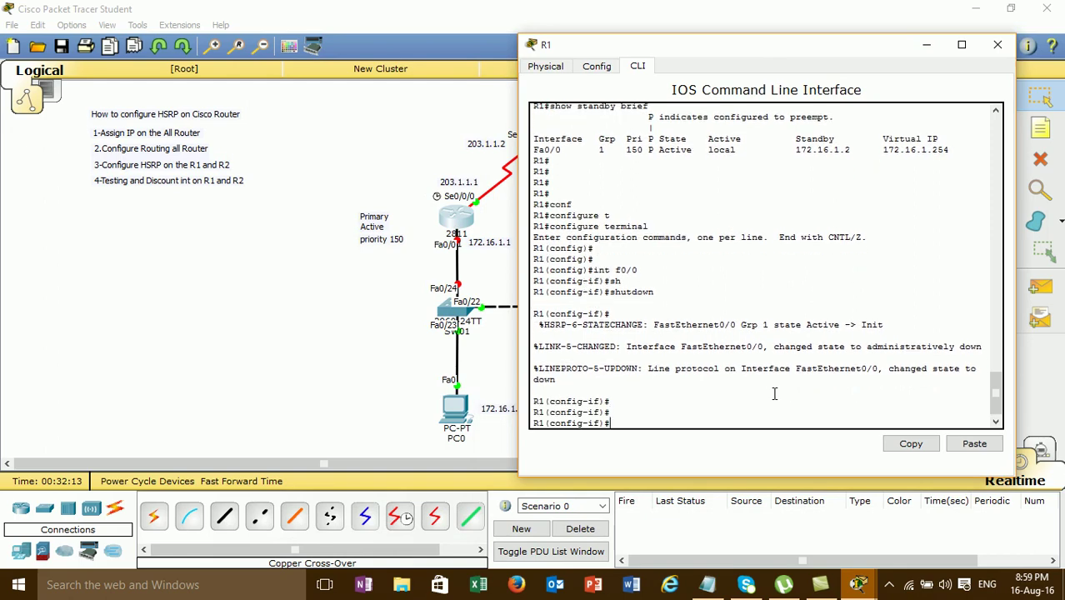
{"action": "type", "text": "no sh"}
{"action": "key", "text": "Tab"}
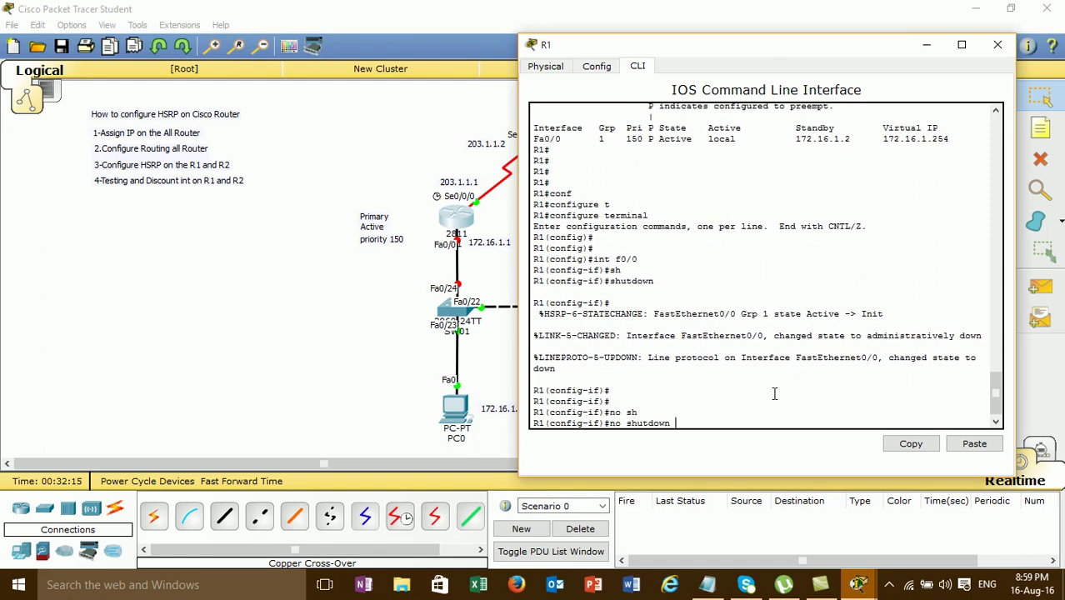
{"action": "key", "text": "Return"}
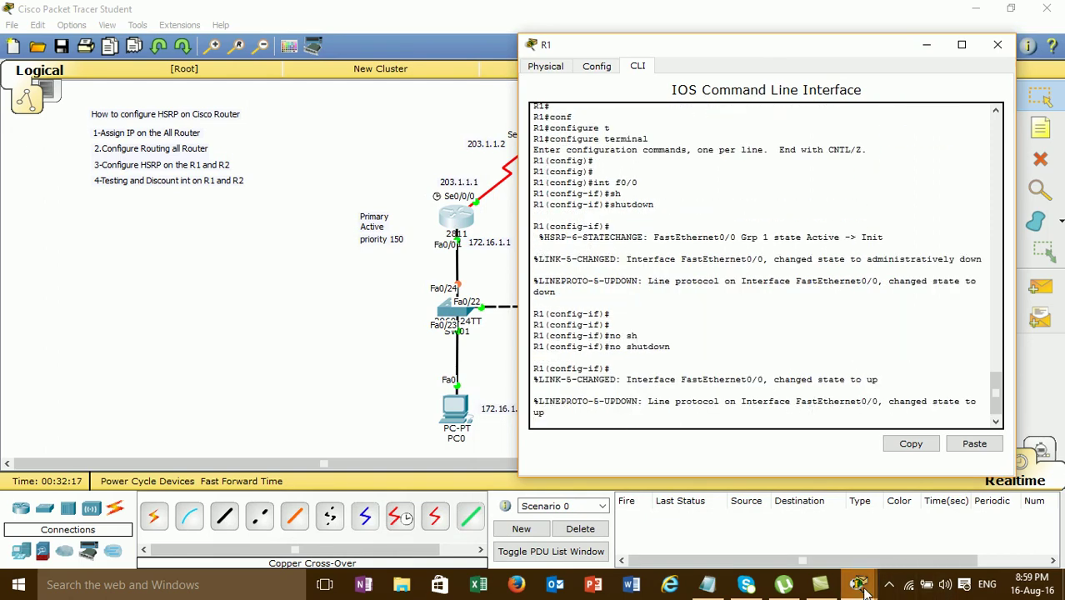
Watch PC0's continuous ping beside R1's HSRP messages during recovery, and close both windows.
{"action": "mouse_move", "coordinate": [860, 584]}
{"action": "left_click", "coordinate": [890, 560]}
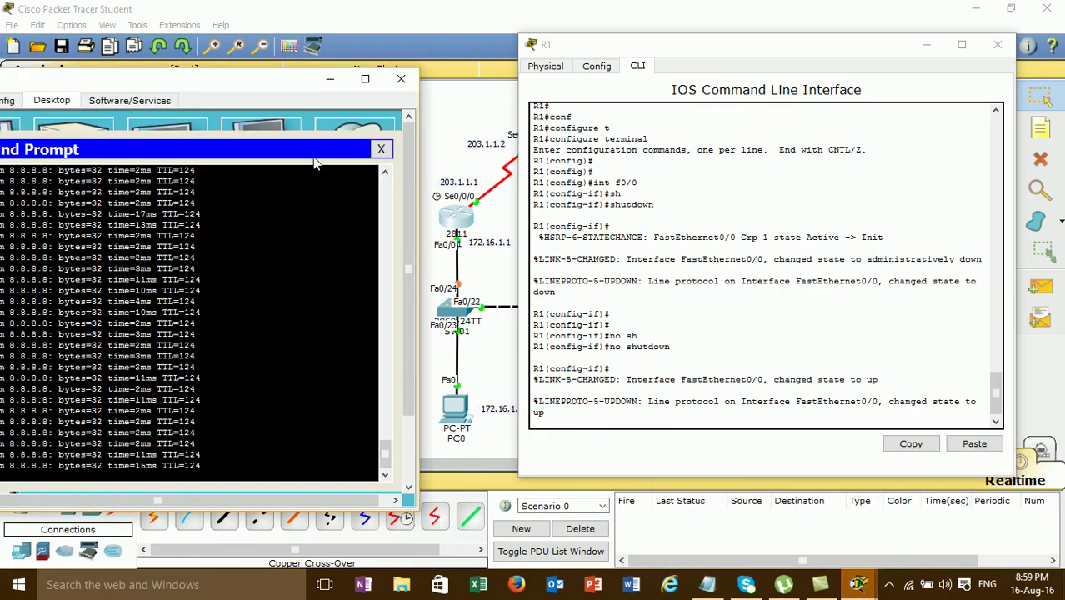
{"action": "left_click_drag", "start_coordinate": [271, 81], "coordinate": [349, 45]}
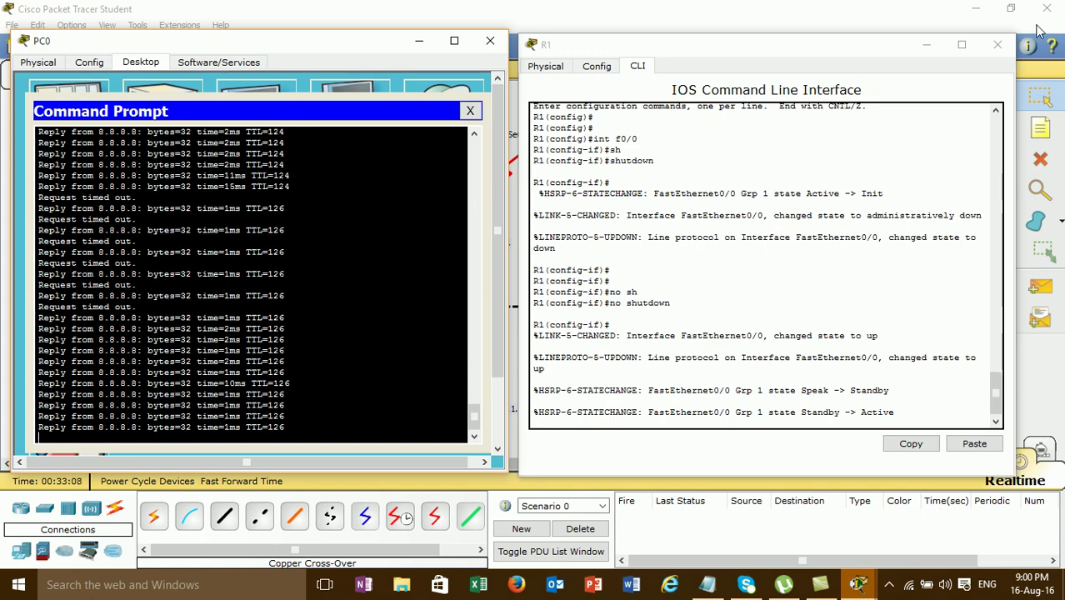
{"action": "left_click", "coordinate": [997, 44]}
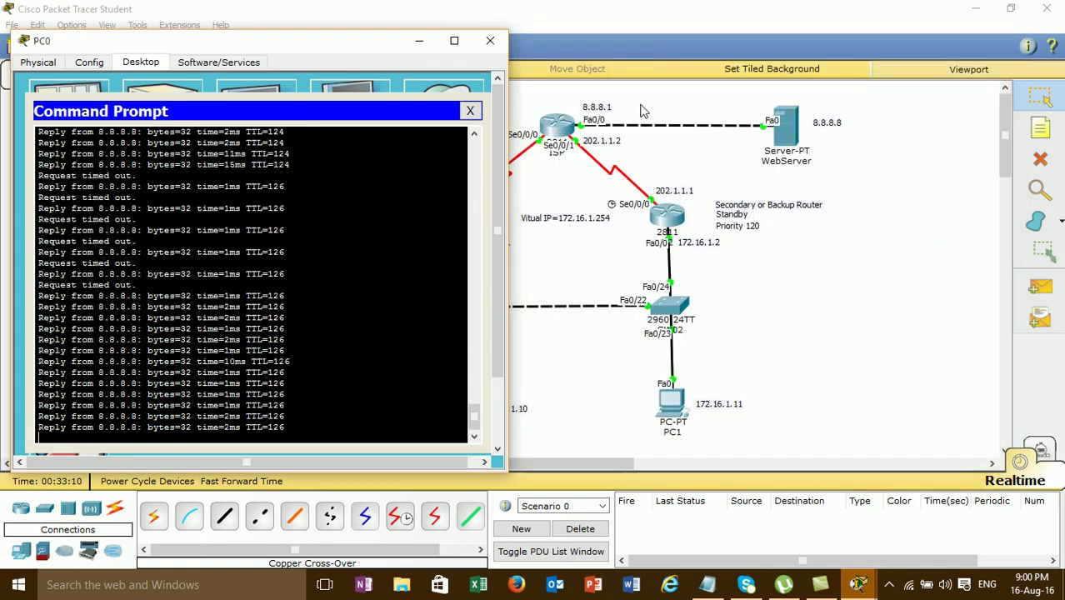
{"action": "left_click", "coordinate": [490, 40]}
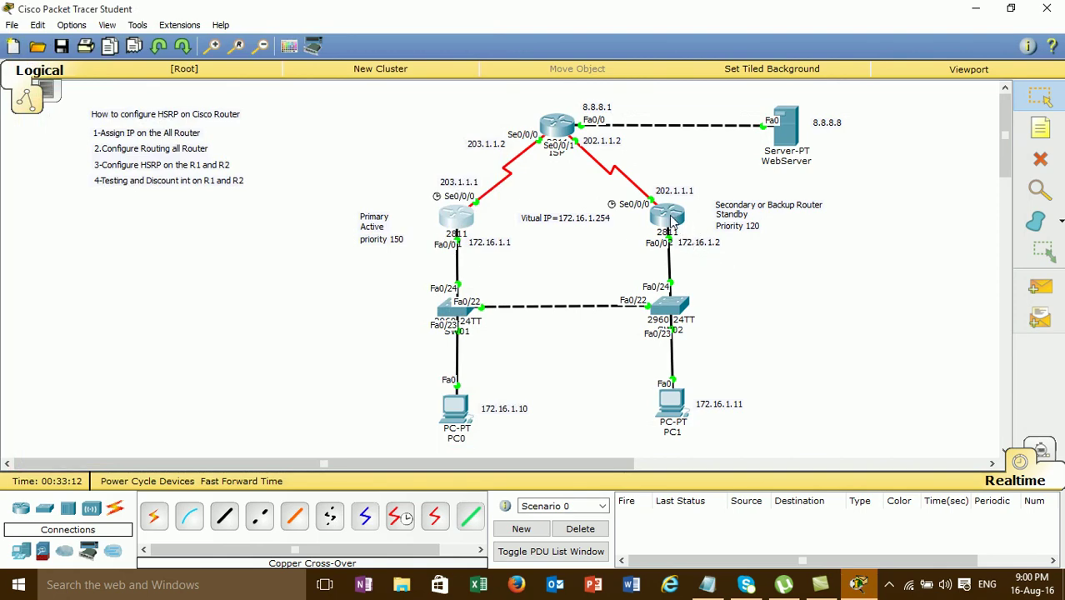
Open R2's CLI beside its topology labels and enter global configuration mode with configure terminal.
{"action": "left_click", "coordinate": [669, 216]}
{"action": "left_click_drag", "start_coordinate": [643, 102], "coordinate": [423, 84]}
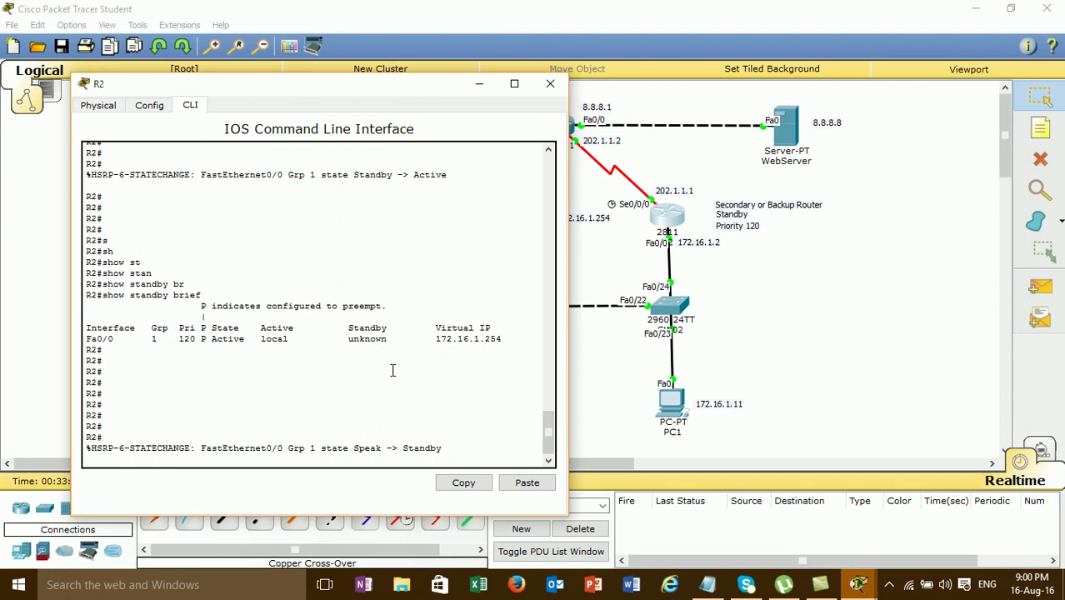
{"action": "key", "text": "Return"}
{"action": "key", "text": "Return"}
{"action": "type", "text": "ci"}
{"action": "key", "text": "BackSpace"}
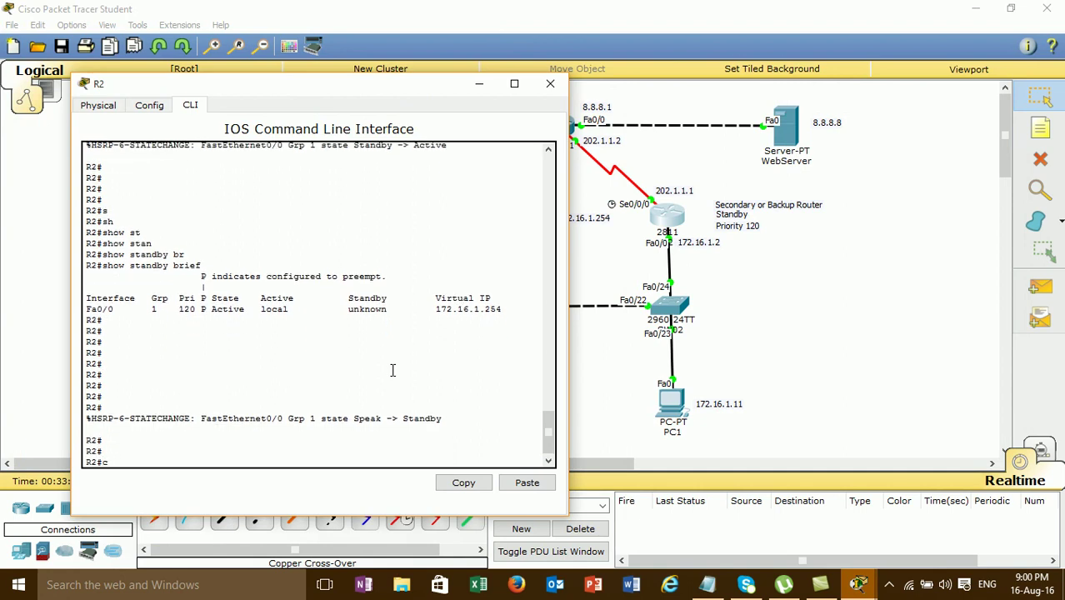
{"action": "type", "text": "conf"}
{"action": "key", "text": "Tab"}
{"action": "type", "text": "t"}
{"action": "key", "text": "Tab"}
{"action": "key", "text": "Return"}
Shut down interface f0/0 on R2.
{"action": "type", "text": "int f0/0"}
{"action": "key", "text": "Return"}
{"action": "type", "text": "sh"}
{"action": "key", "text": "Tab"}
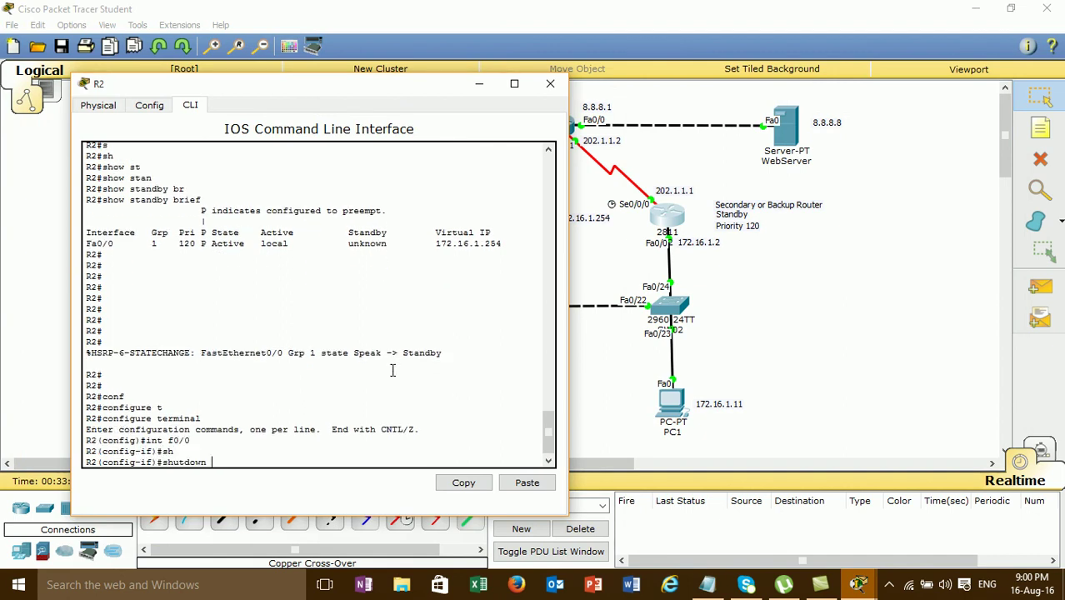
{"action": "key", "text": "Return"}
{"action": "key", "text": "Return"}
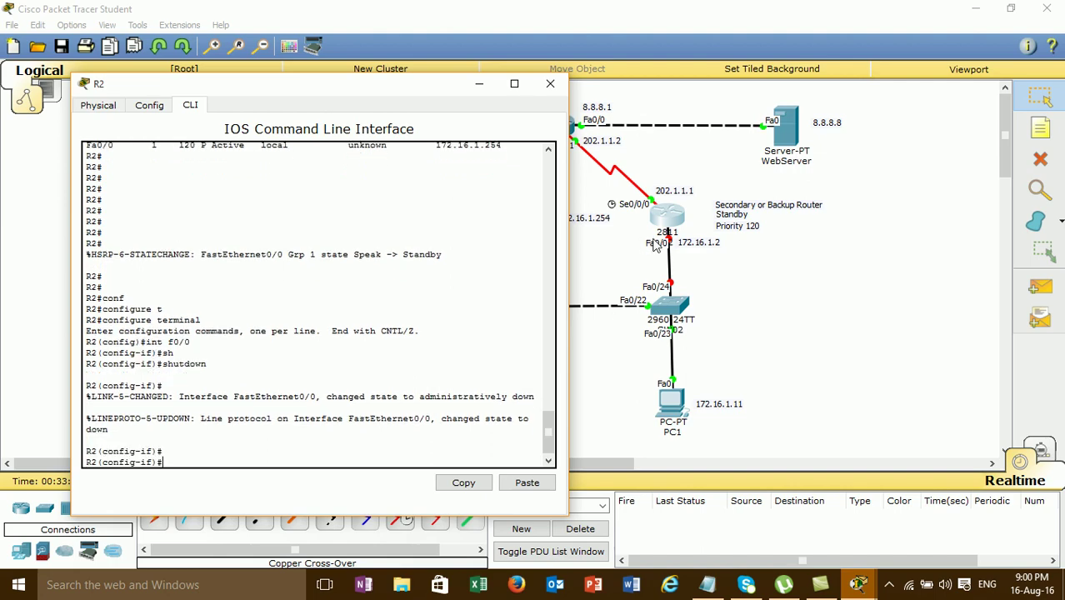
Run a continuous ping to 8.8.8.8 from PC1's command prompt, watch it beside the topology, and minimize PC1's window.
{"action": "left_click", "coordinate": [675, 405]}
{"action": "left_click", "coordinate": [675, 406]}
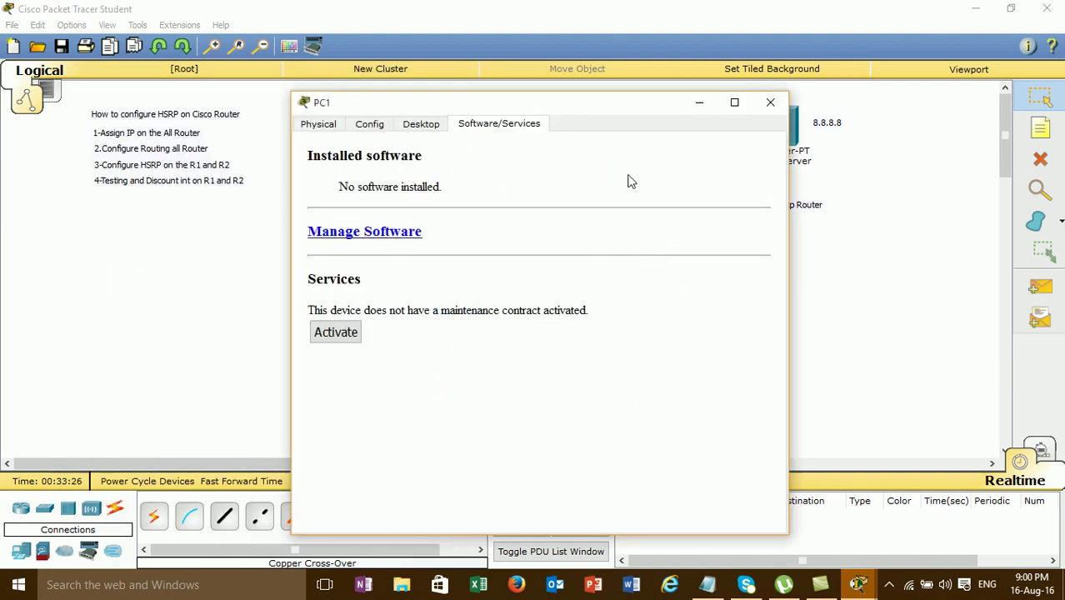
{"action": "left_click", "coordinate": [433, 127]}
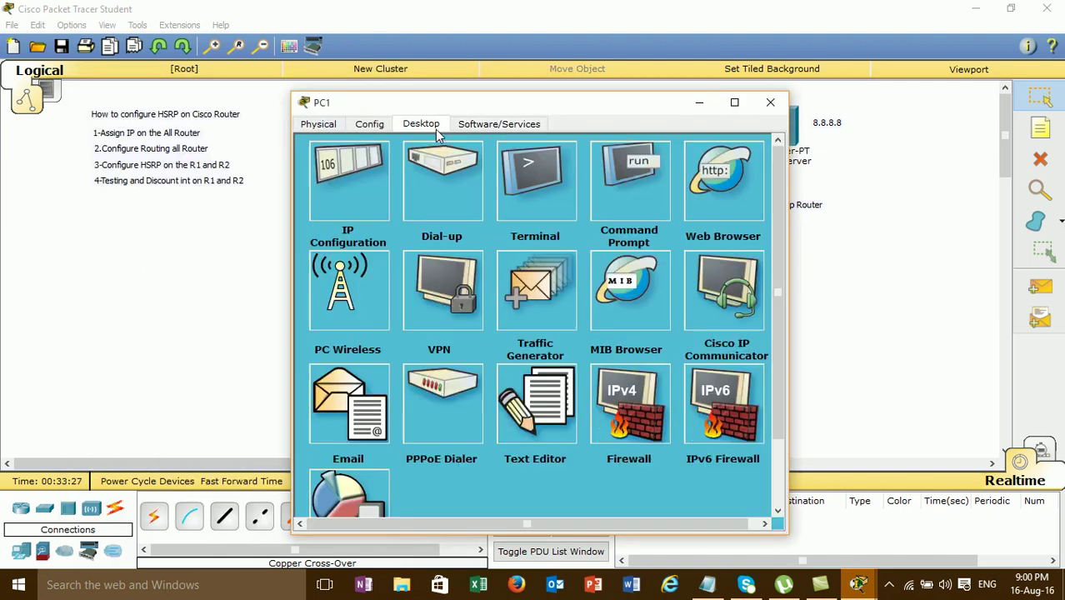
{"action": "left_click", "coordinate": [613, 197]}
{"action": "key", "text": "Up"}
{"action": "key", "text": "Up"}
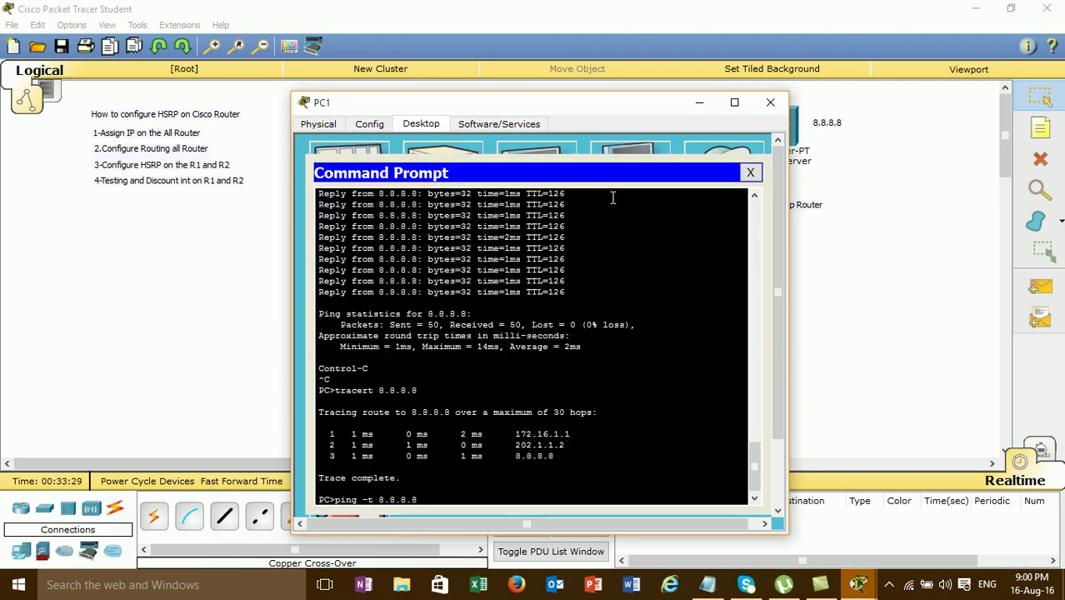
{"action": "key", "text": "Return"}
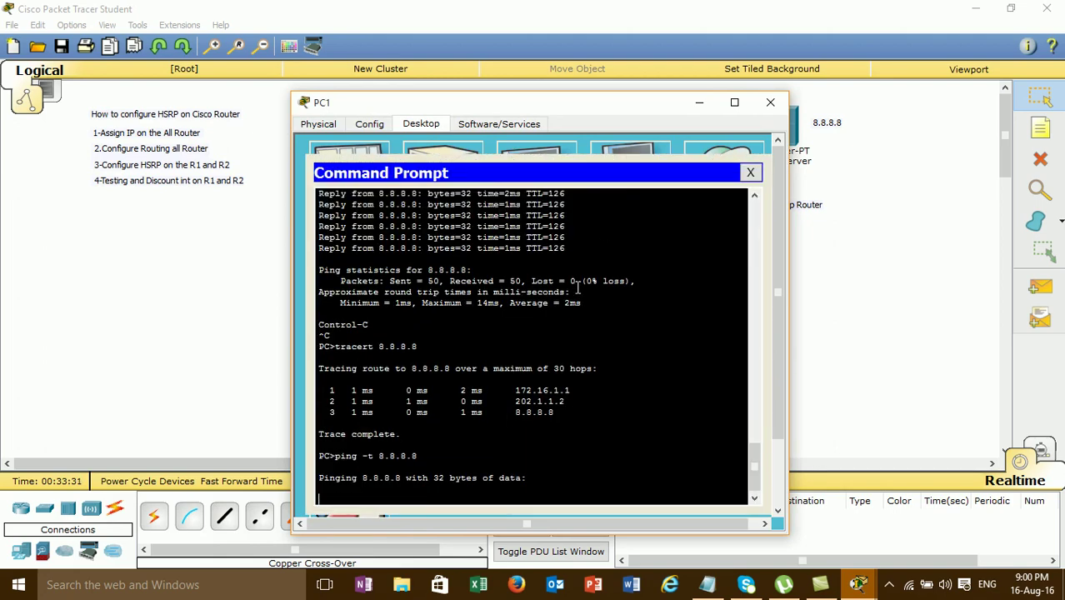
{"action": "left_click_drag", "start_coordinate": [557, 106], "coordinate": [324, 77]}
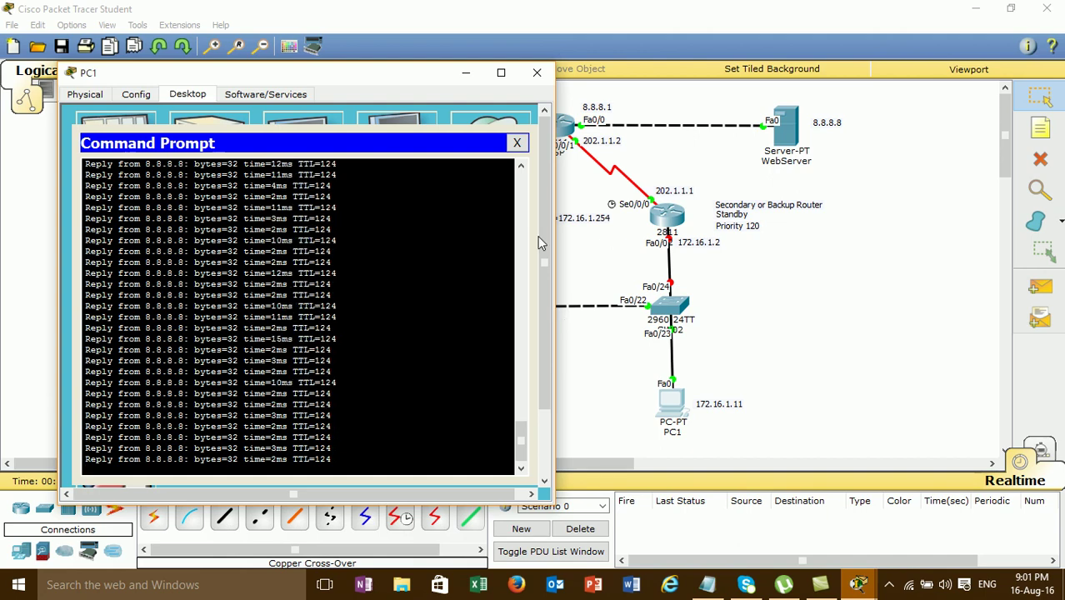
{"action": "left_click", "coordinate": [468, 75]}
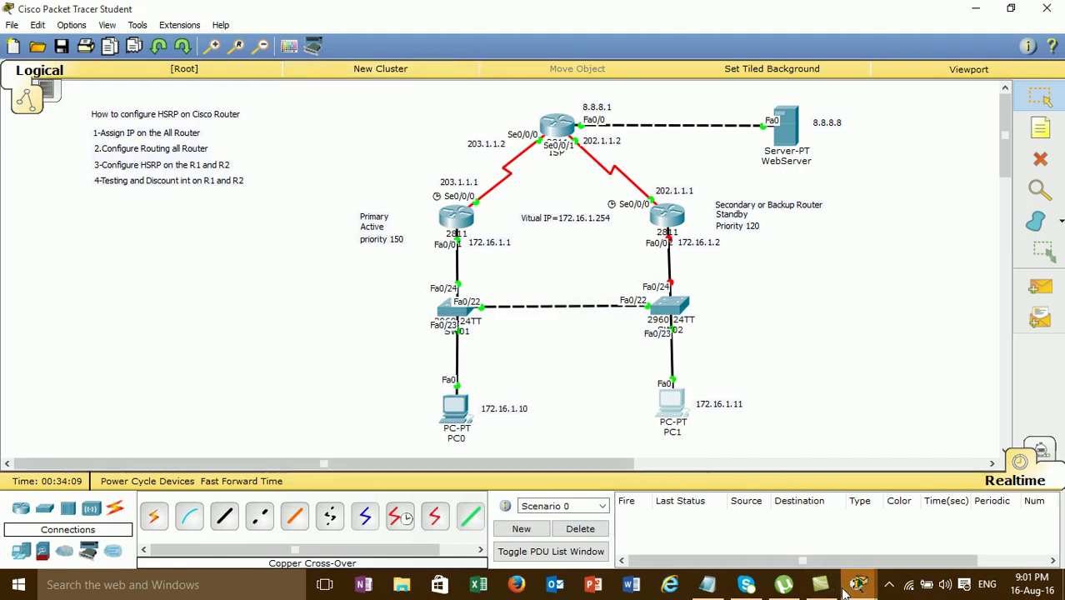
Re-enable interface f0/0 on R2 with the no shutdown command and close its CLI window.
{"action": "left_click", "coordinate": [659, 217]}
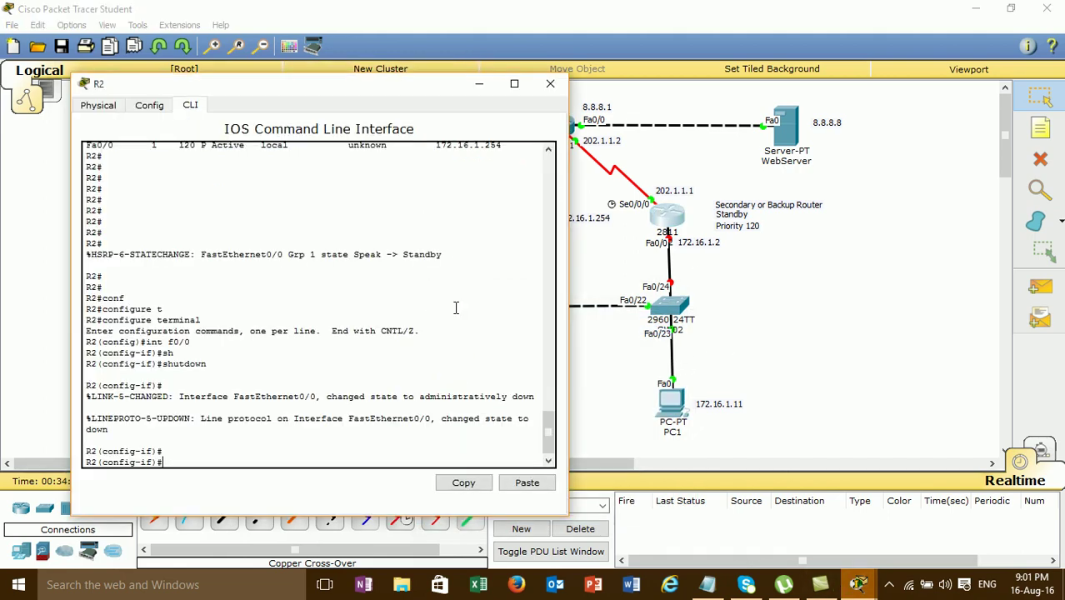
{"action": "type", "text": "no sh"}
{"action": "key", "text": "Tab"}
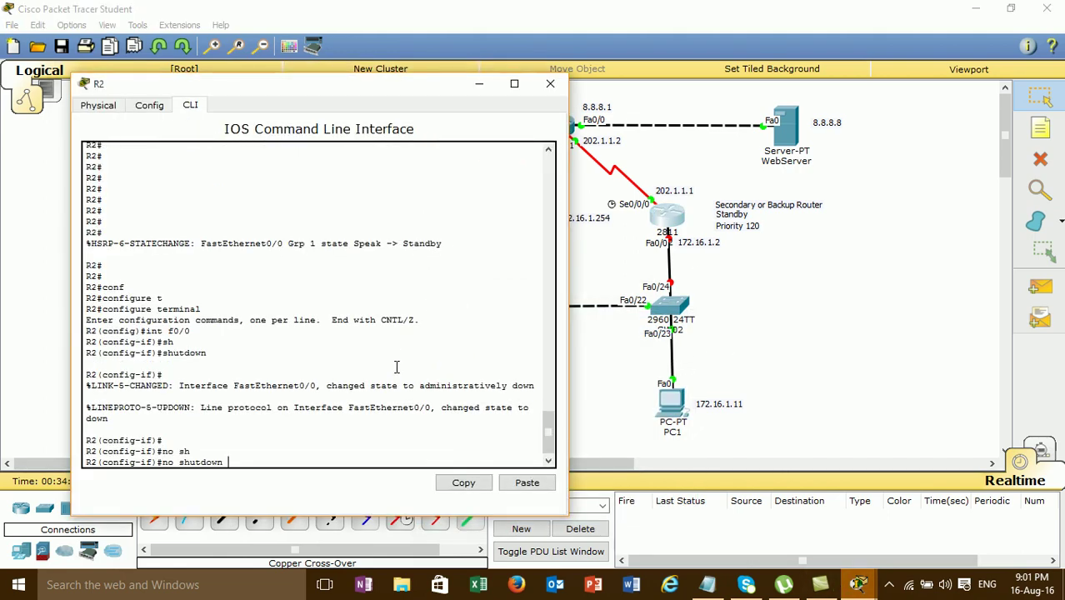
{"action": "key", "text": "Return"}
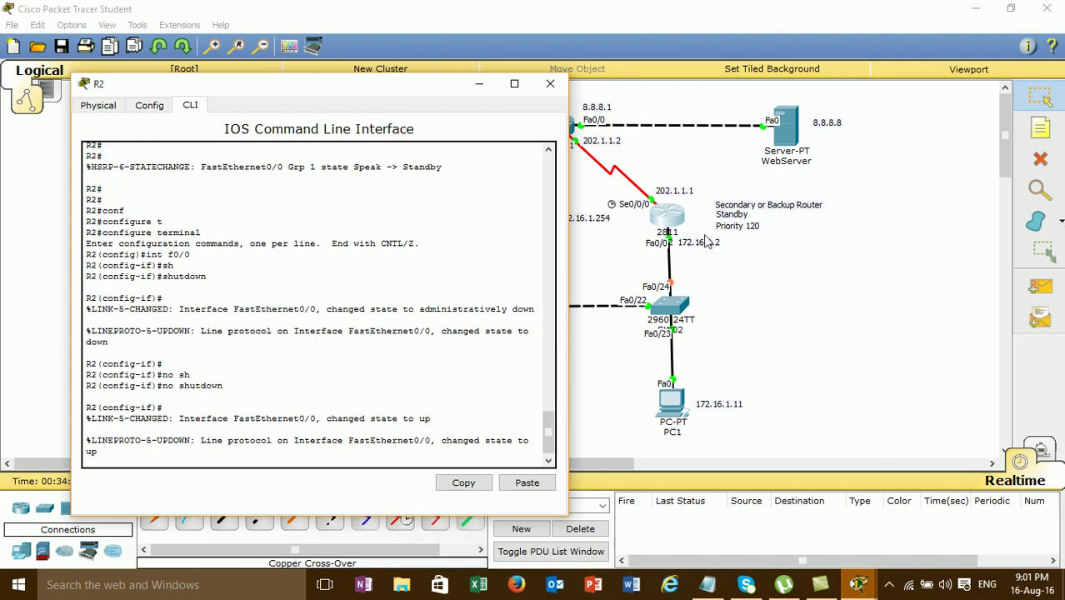
{"action": "left_click", "coordinate": [552, 87]}
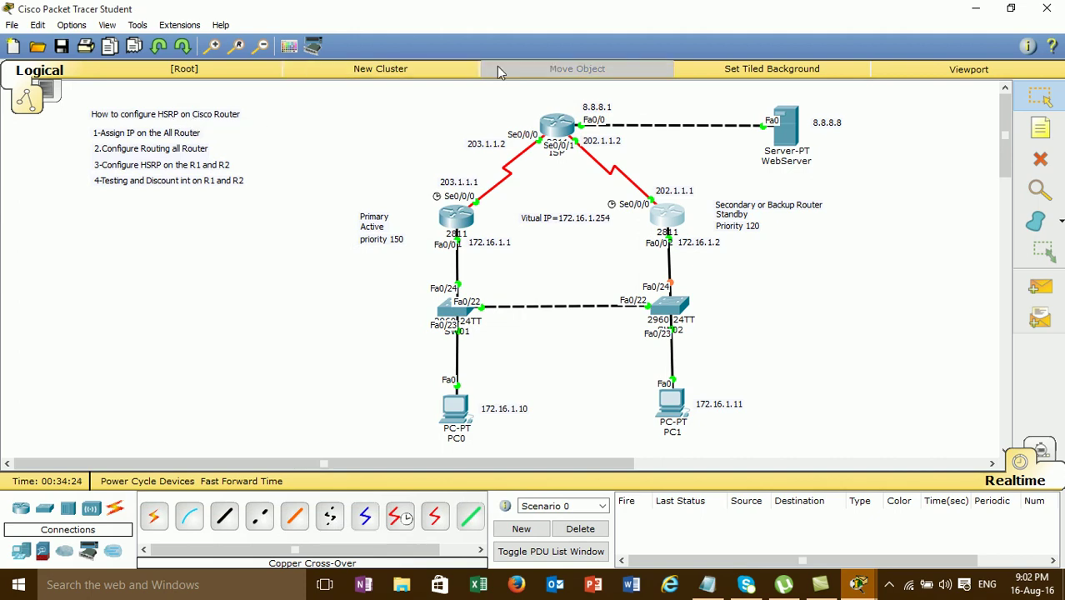
{"action": "left_click", "coordinate": [978, 12]}
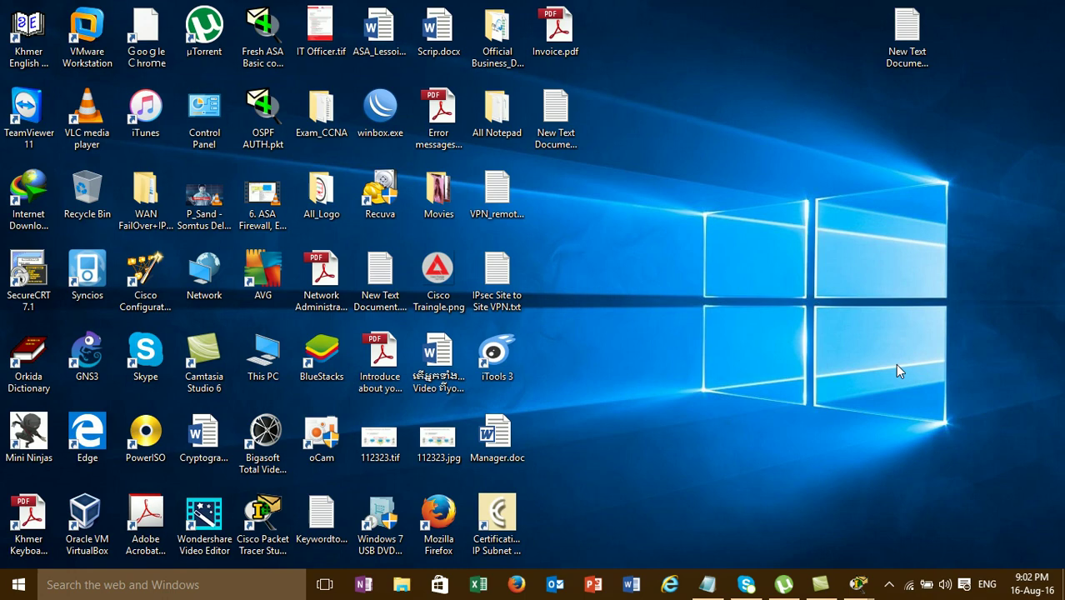
{"action": "left_click", "coordinate": [890, 586]}
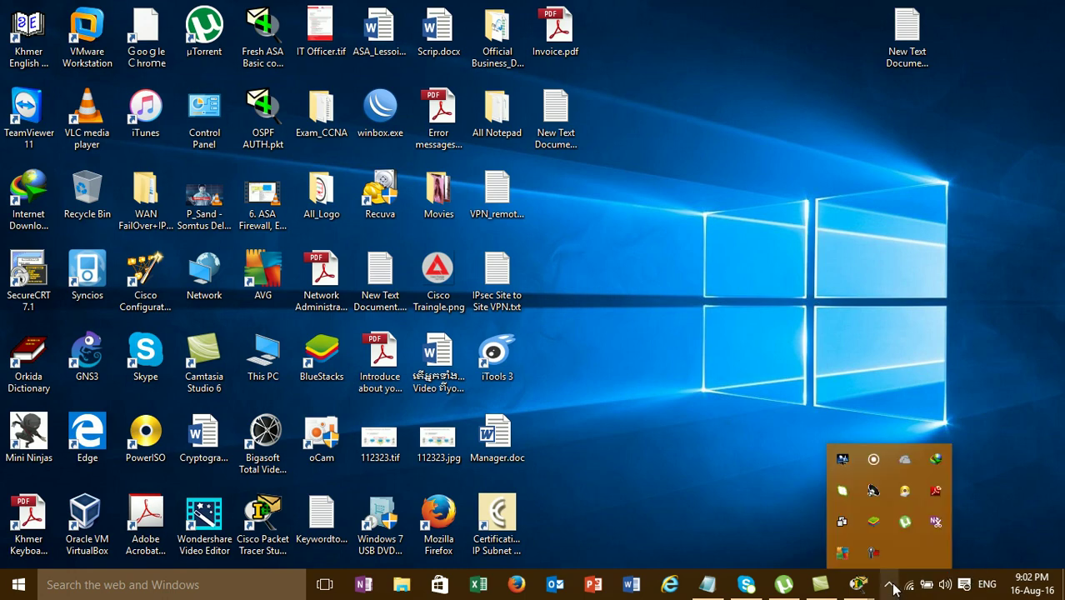